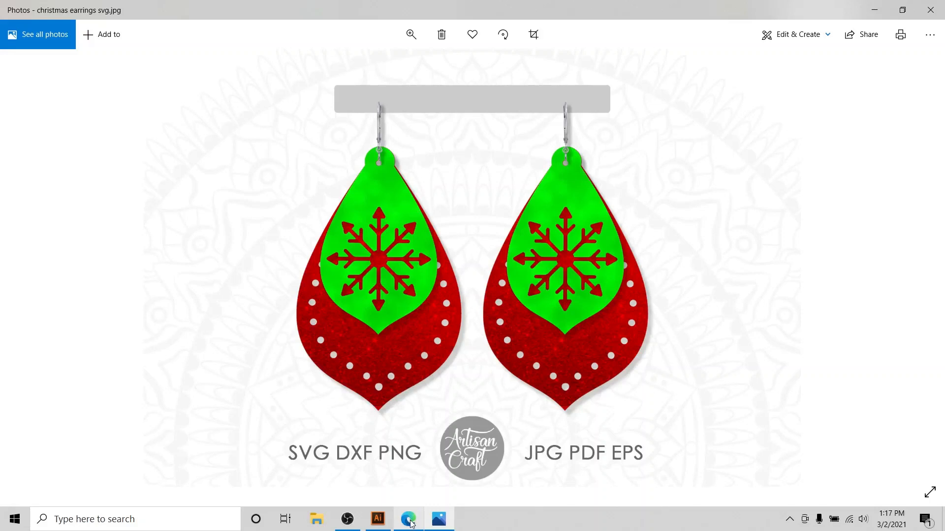
# Switch to the browser and look over the free Christmas earring SVG page on Design Bundles.
pyautogui.click(409, 517)
pyautogui.scroll(4, 113, 256)
pyautogui.scroll(1, 96, 284)
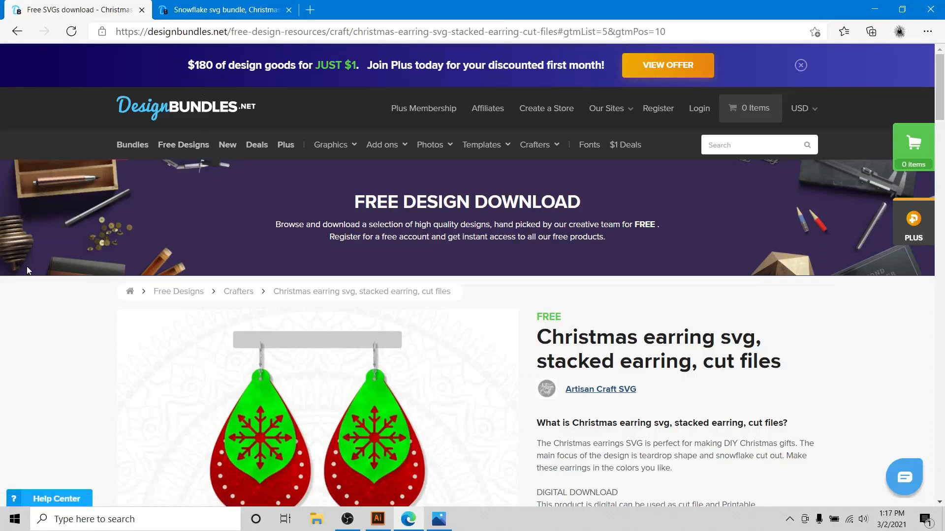
pyautogui.scroll(-3, 27, 266)
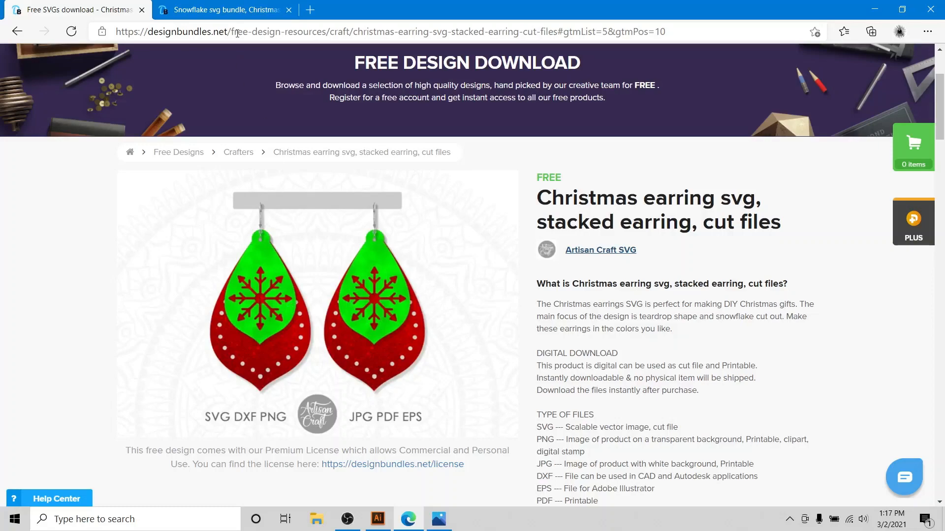
# Switch to Illustrator, hide the snowflake artwork on the working layer and briefly review the tutorial outline on Layer 6.
pyautogui.click(377, 518)
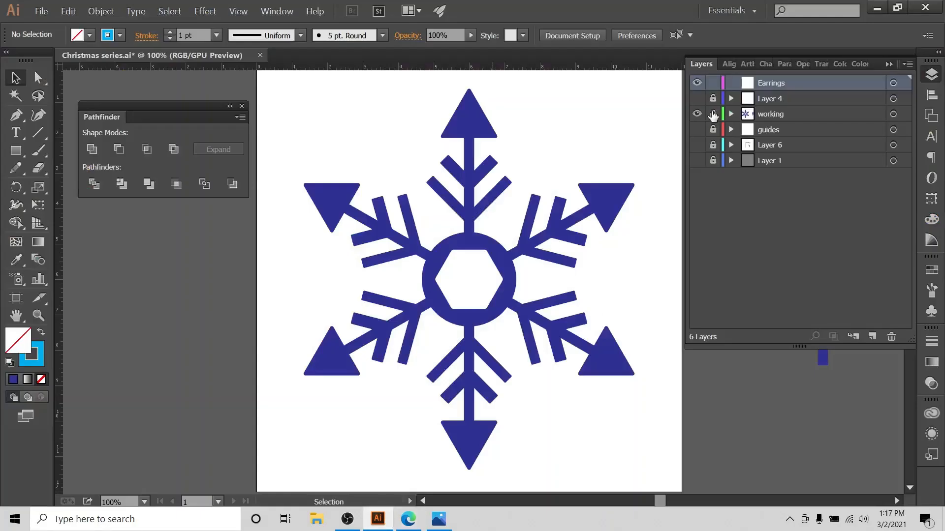
pyautogui.click(697, 114)
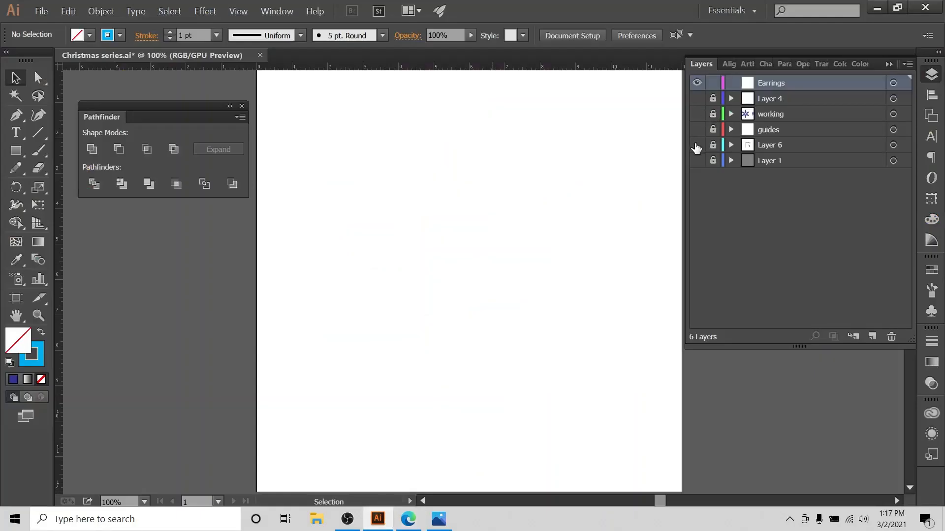
pyautogui.click(697, 145)
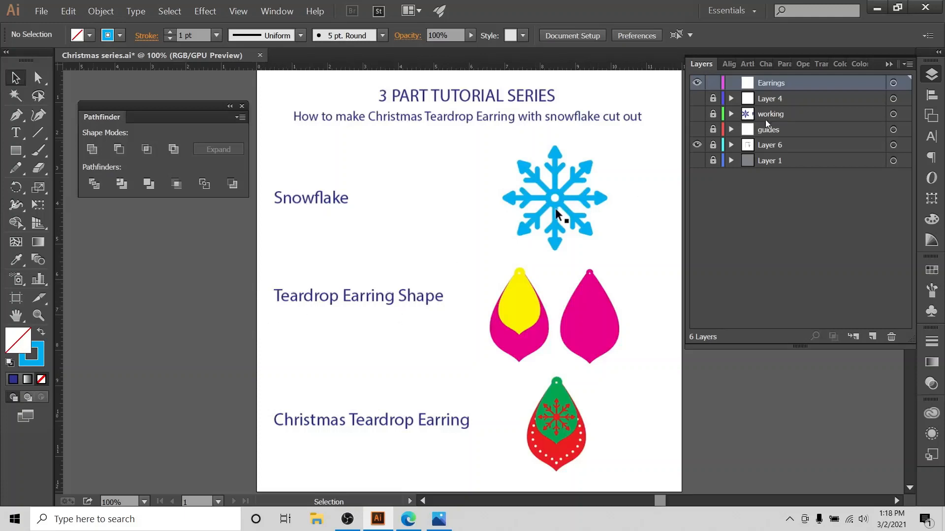
pyautogui.click(697, 145)
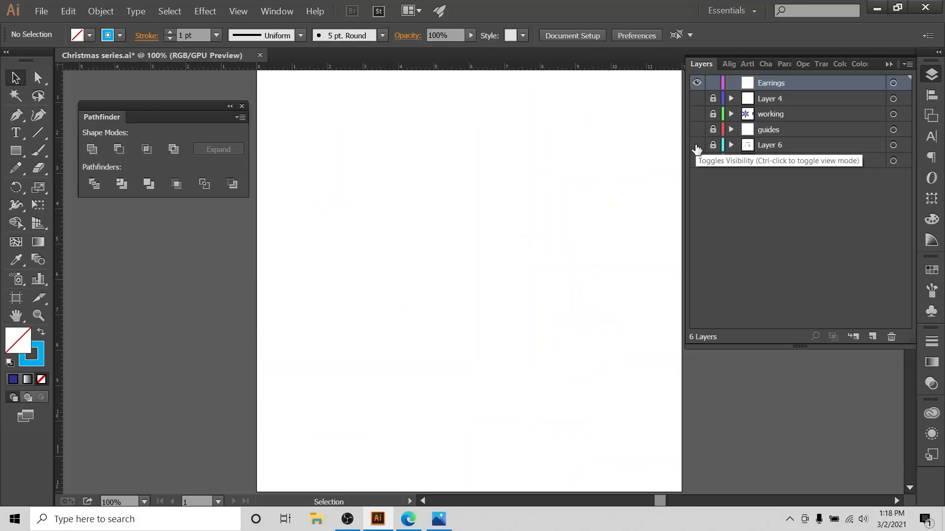
pyautogui.click(697, 114)
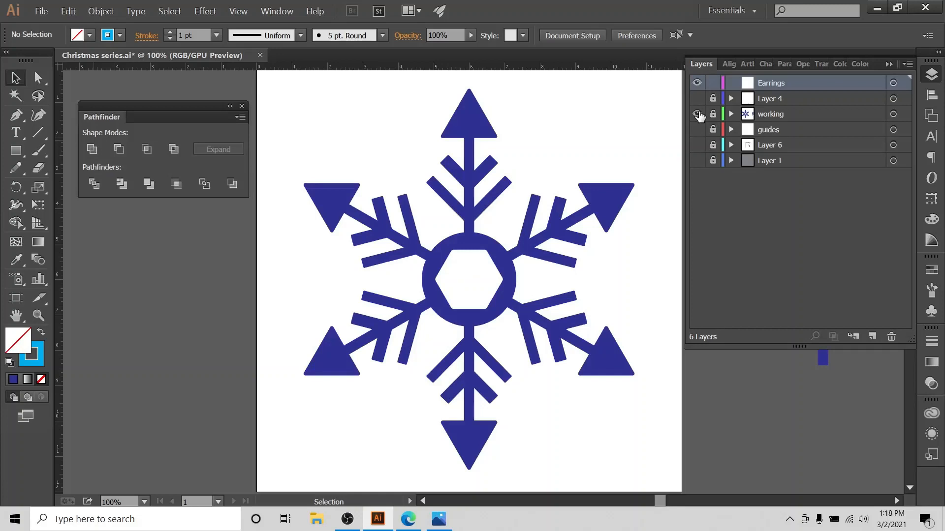
pyautogui.click(697, 114)
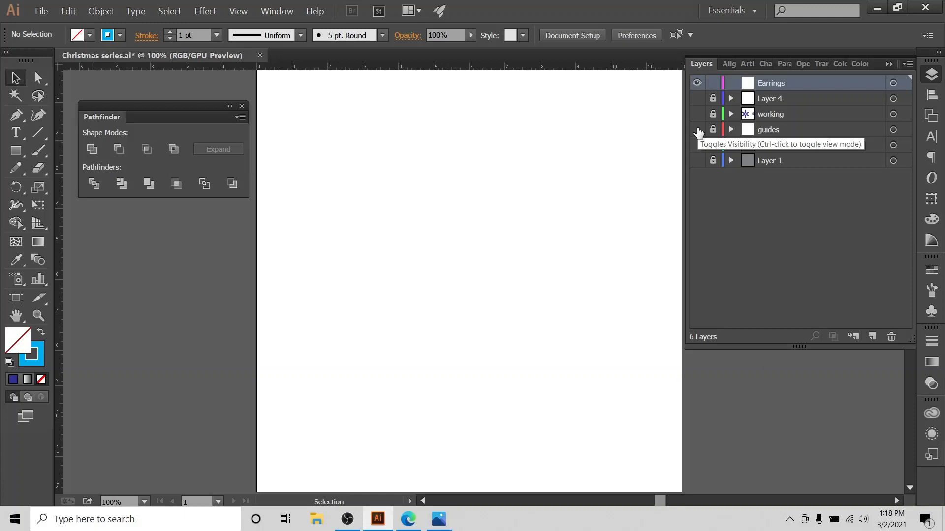
# Show the guides layer and Layer 4, and rename Layer 4 as 2x2.
pyautogui.click(697, 130)
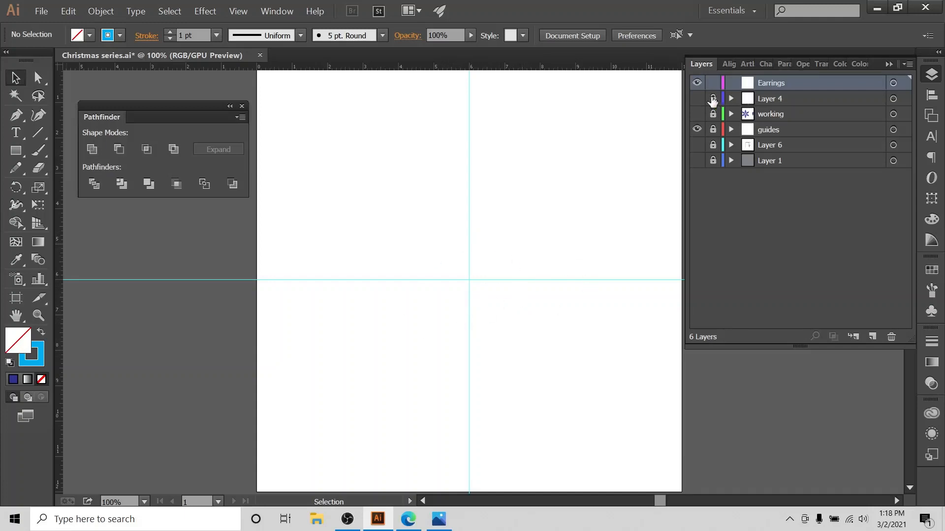
pyautogui.click(697, 98)
pyautogui.doubleClick(773, 98)
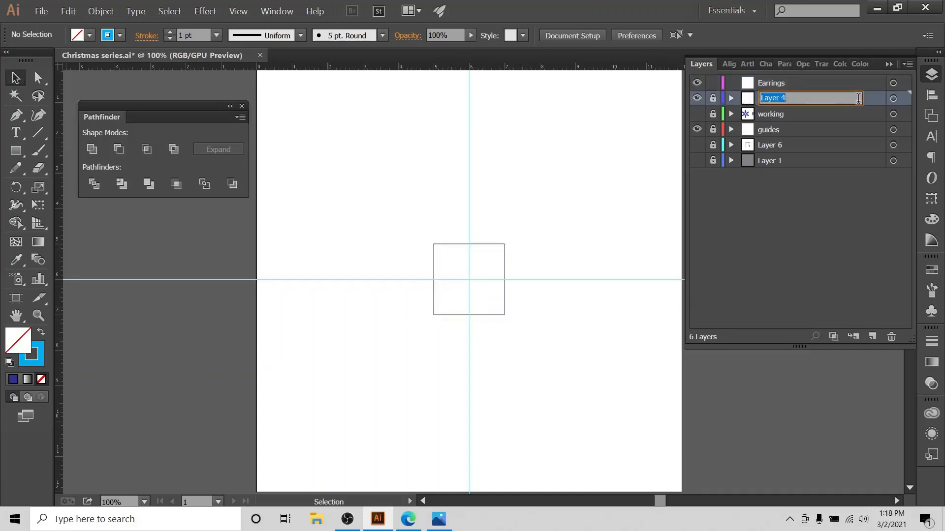
pyautogui.write('2')
pyautogui.press('Return')
# Inspect the 2x2 square up close, and check the earring reference picture in Photos before returning to Illustrator.
pyautogui.hotkey('ctrl', '=')
pyautogui.hotkey('ctrl', '=')
pyautogui.hotkey('ctrl', '=')
pyautogui.hotkey('ctrl', '=')
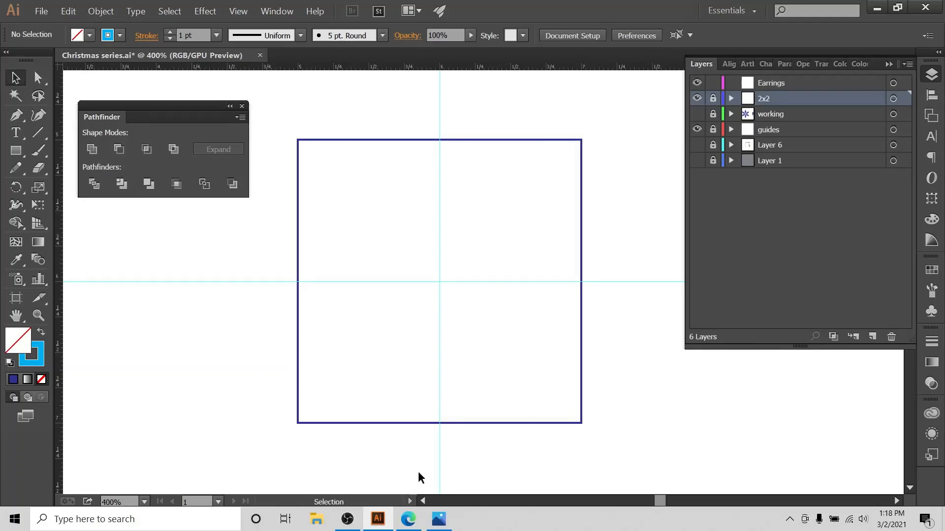
pyautogui.click(422, 501)
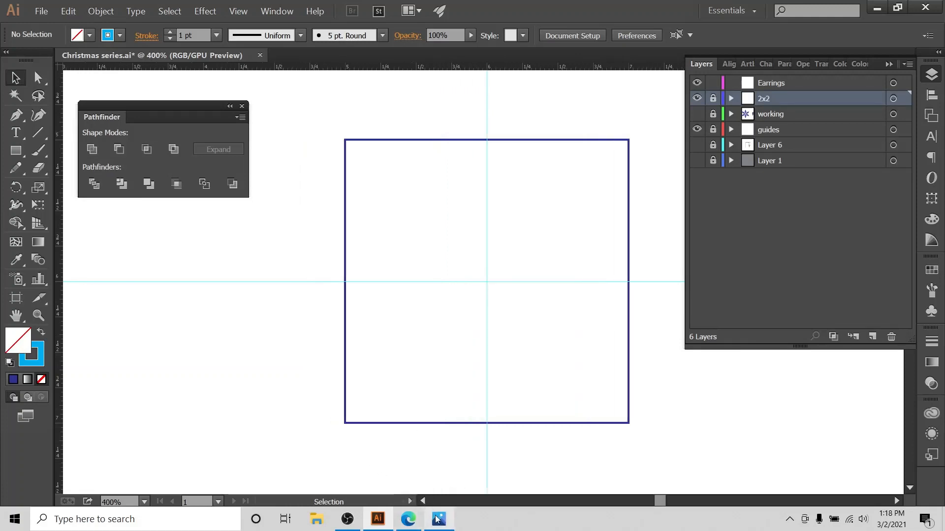
pyautogui.click(439, 519)
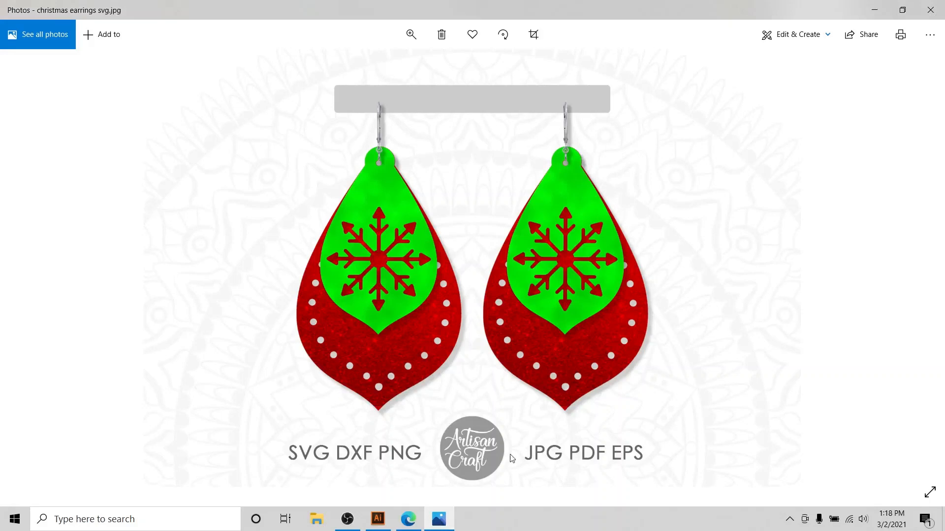
pyautogui.click(378, 520)
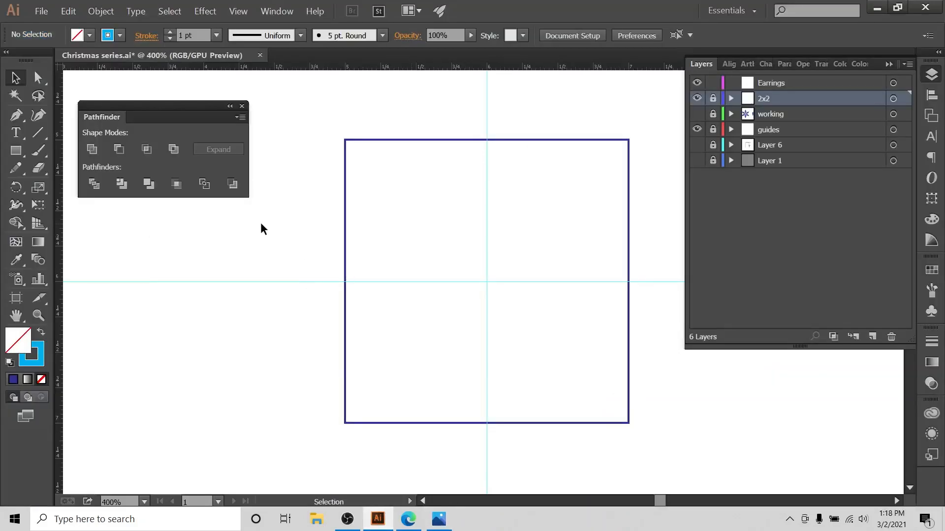
# On the Earrings layer, draw the right half of a teardrop with the Pencil tool, starting and ending on the vertical guide.
pyautogui.click(766, 85)
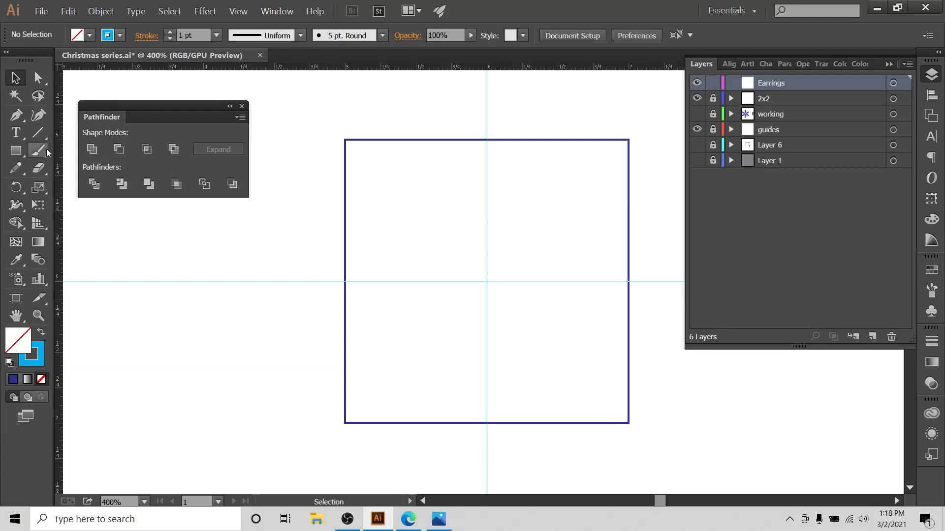
pyautogui.click(15, 168)
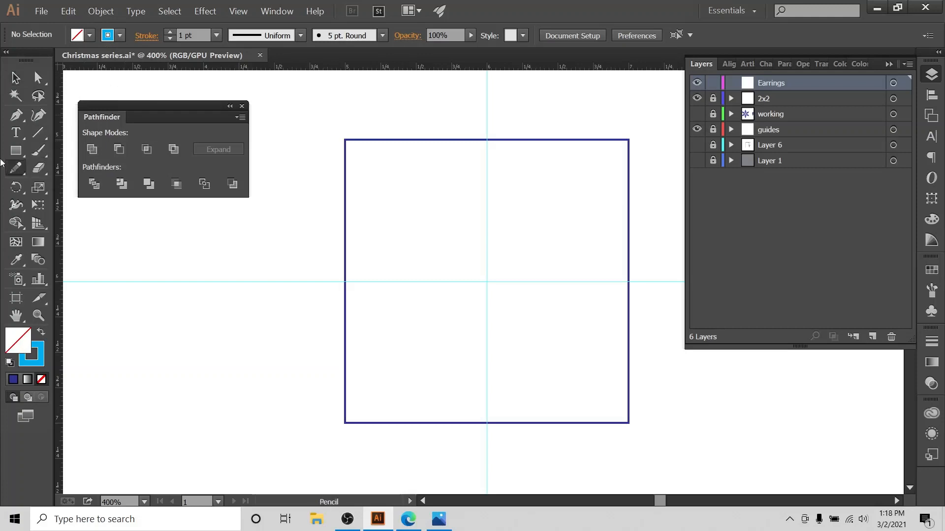
pyautogui.moveTo(488, 150)
pyautogui.mouseDown()
pyautogui.moveTo(561, 260)
pyautogui.moveTo(569, 302)
pyautogui.moveTo(540, 359)
pyautogui.moveTo(486, 386)
pyautogui.mouseUp()
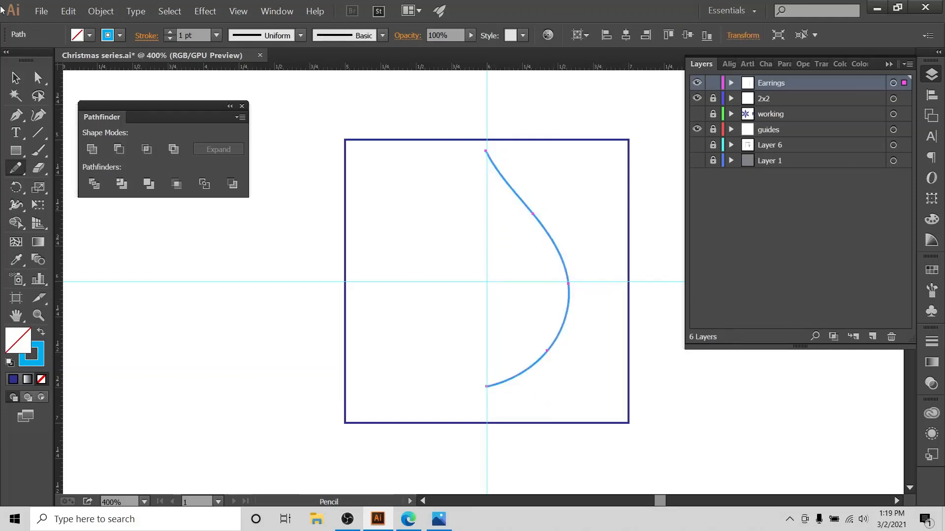
# Narrow the half-teardrop curve slightly, keeping its open ends on the vertical guide.
pyautogui.click(15, 77)
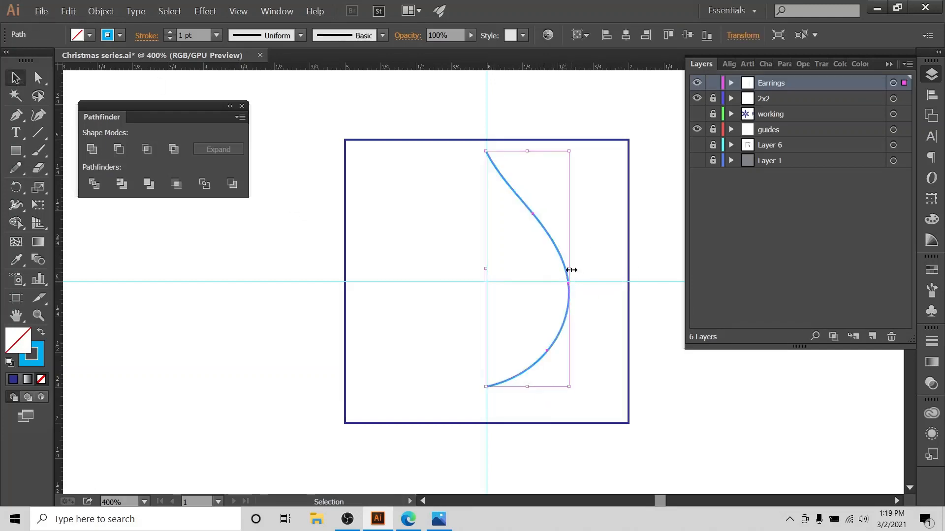
pyautogui.moveTo(569, 270); pyautogui.dragTo(551, 276)
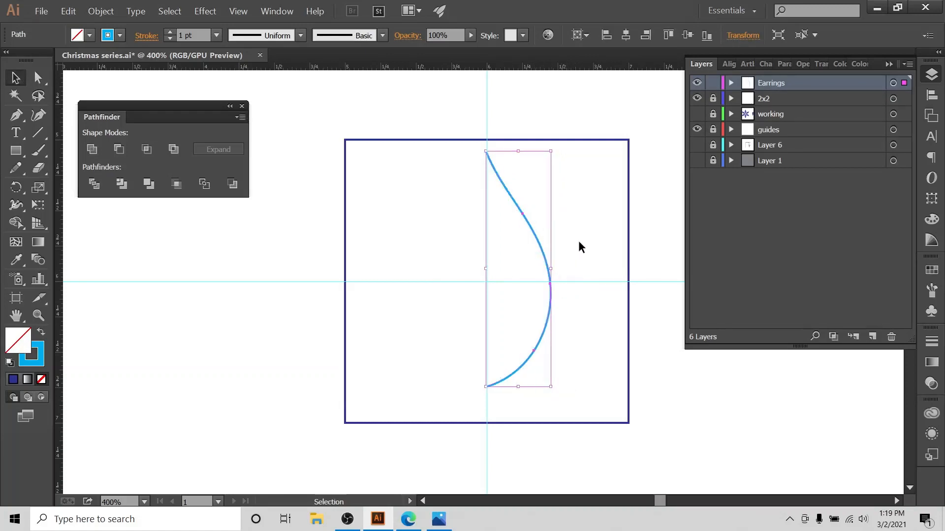
pyautogui.click(608, 202)
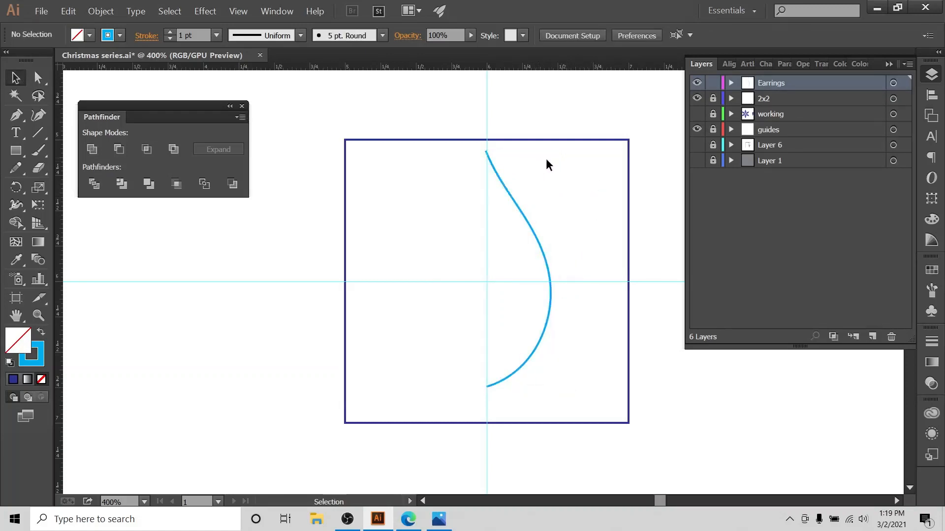
# Simplify the half-teardrop path with 50% curve precision and a 0° angle threshold.
pyautogui.moveTo(572, 150); pyautogui.dragTo(466, 329)
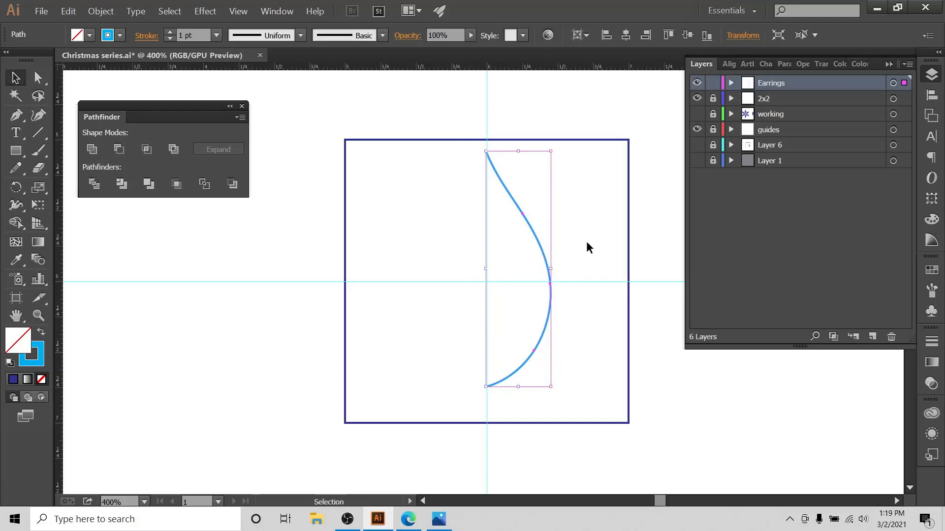
pyautogui.click(565, 202)
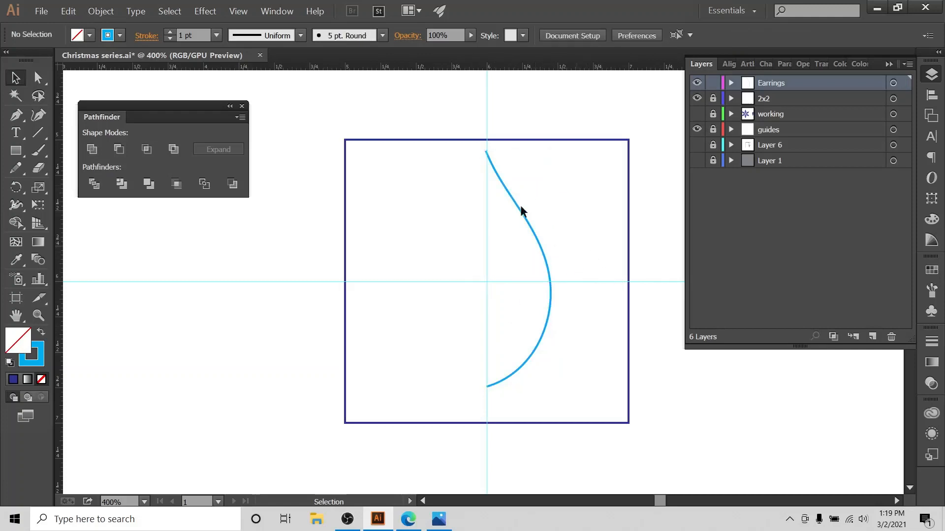
pyautogui.click(506, 192)
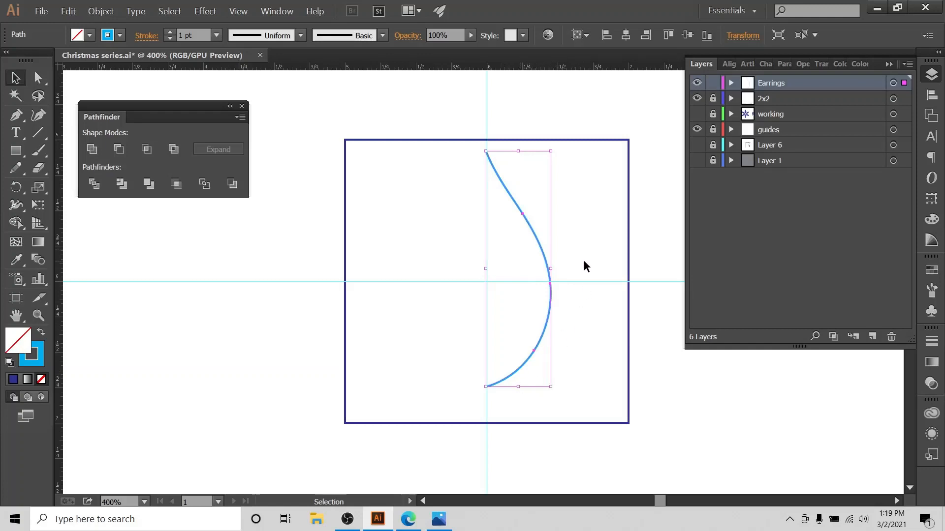
pyautogui.click(103, 11)
pyautogui.moveTo(150, 229)
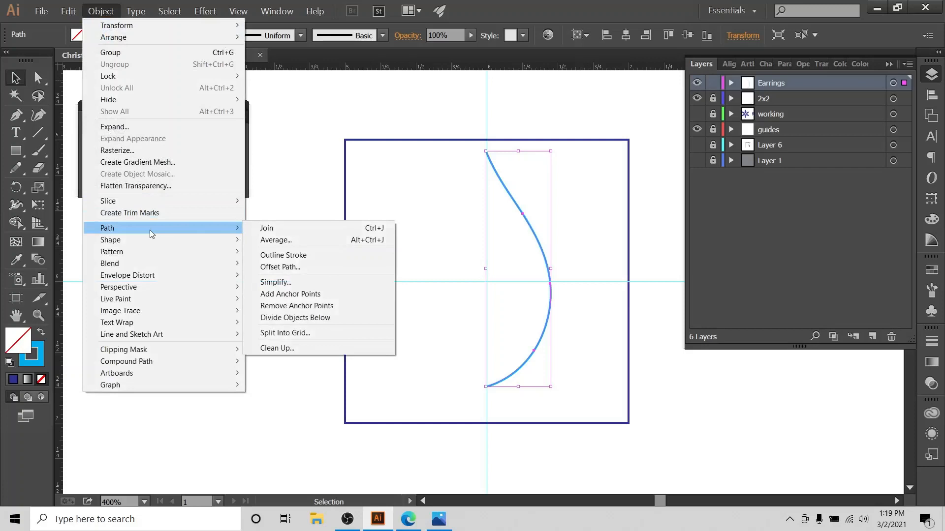
pyautogui.click(294, 281)
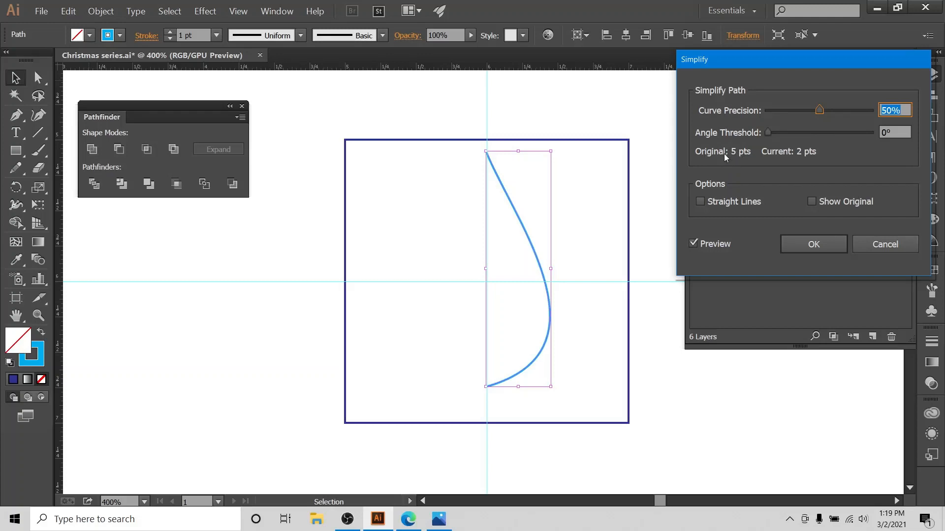
pyautogui.click(805, 242)
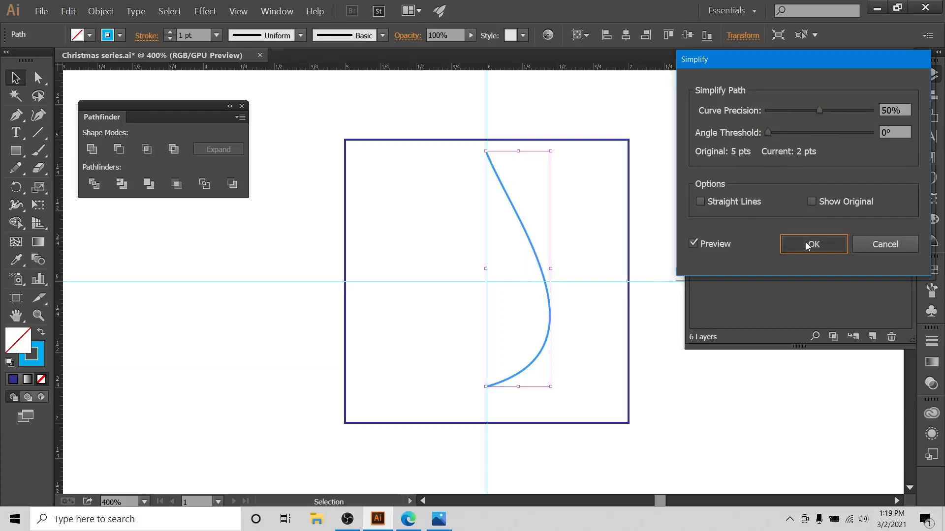
# Enlarge the half-teardrop curve down and to the right so it nearly reaches the square's lower edge.
pyautogui.click(583, 243)
pyautogui.click(548, 336)
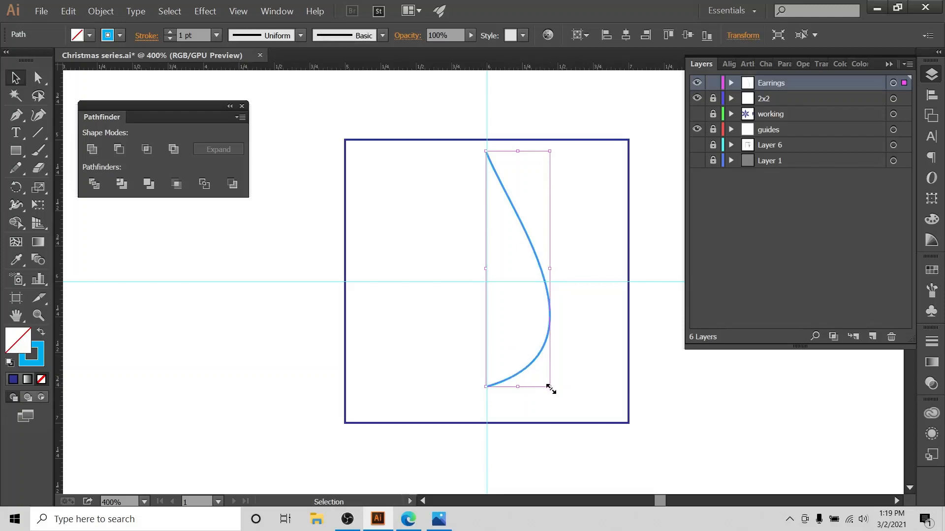
pyautogui.moveTo(551, 389); pyautogui.dragTo(570, 422)
pyautogui.click(614, 343)
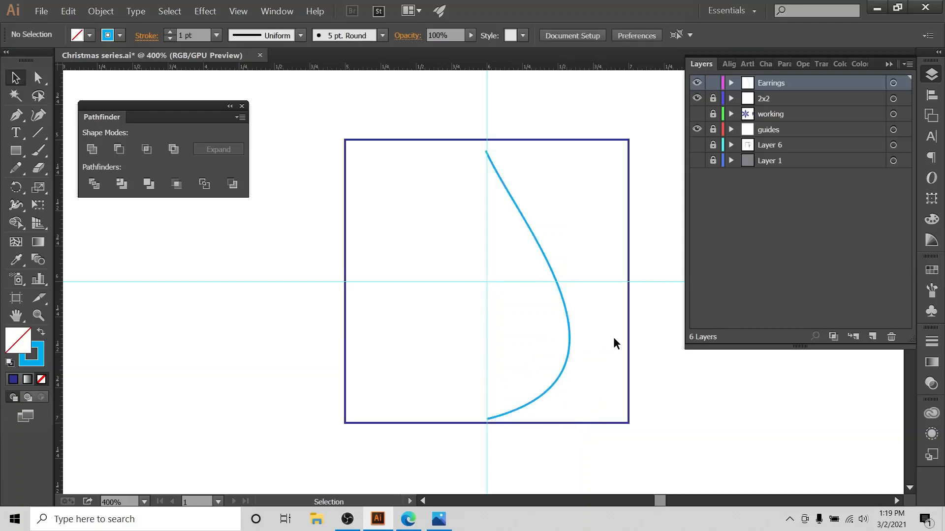
pyautogui.hotkey('ctrl', 'a')
pyautogui.click(609, 219)
# Try to line up the curve's upper and lower end anchor points with horizontal center alignment.
pyautogui.click(39, 77)
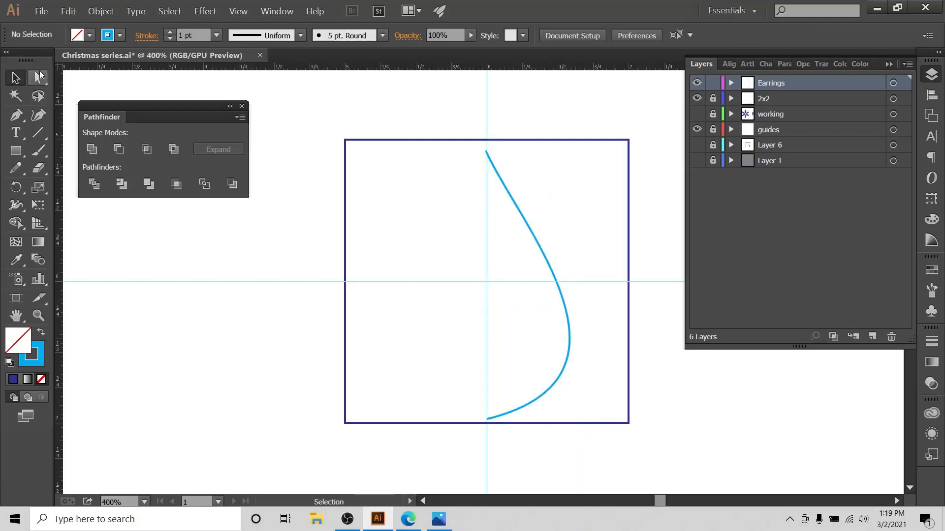
pyautogui.click(486, 152)
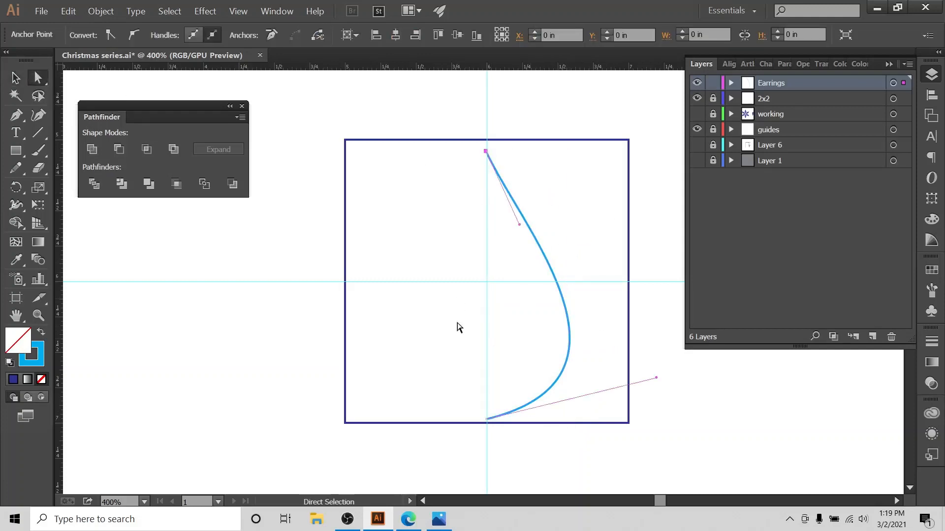
pyautogui.click(487, 422)
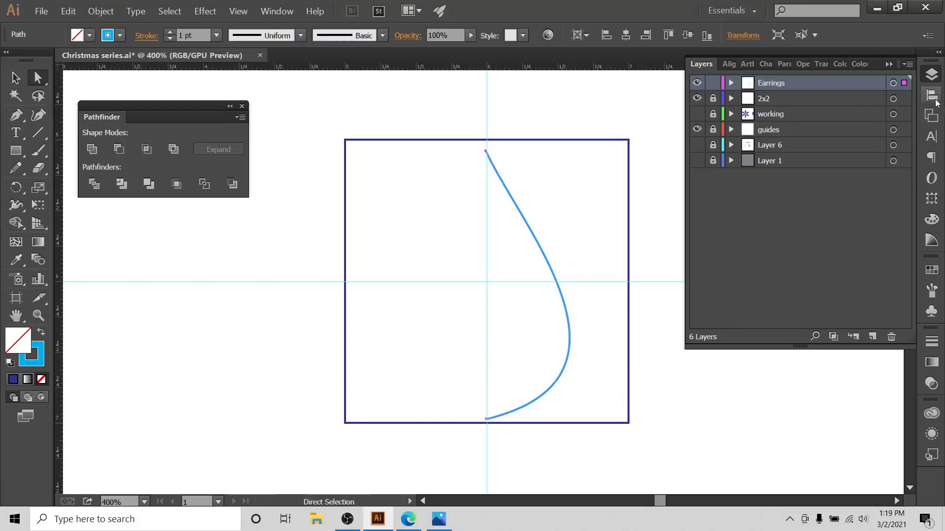
pyautogui.click(932, 95)
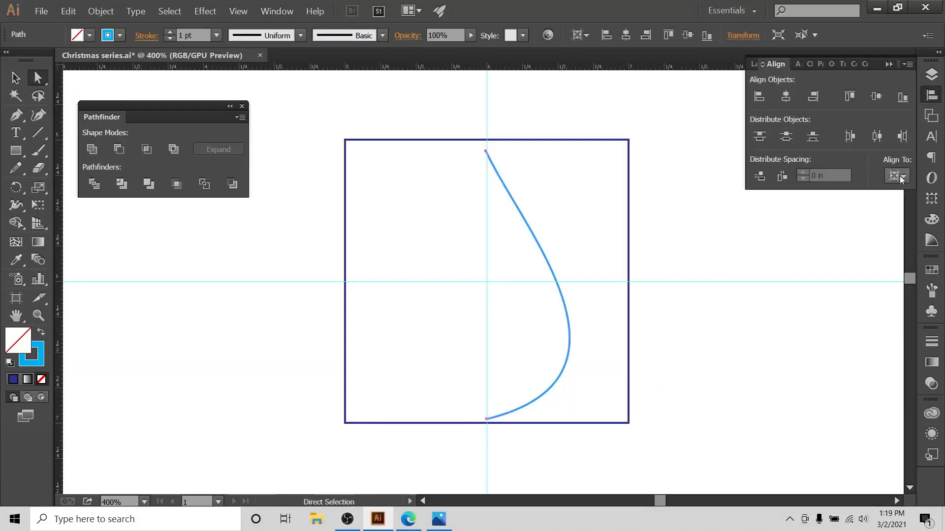
pyautogui.click(786, 96)
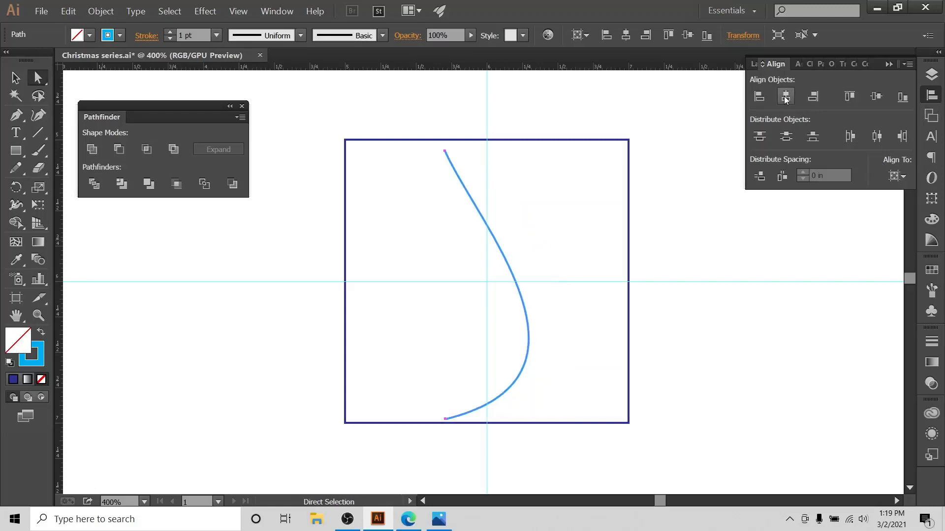
# Nudge the whole half-teardrop curve right until its open ends sit just past the vertical guide.
pyautogui.click(15, 77)
pyautogui.click(570, 203)
pyautogui.click(509, 235)
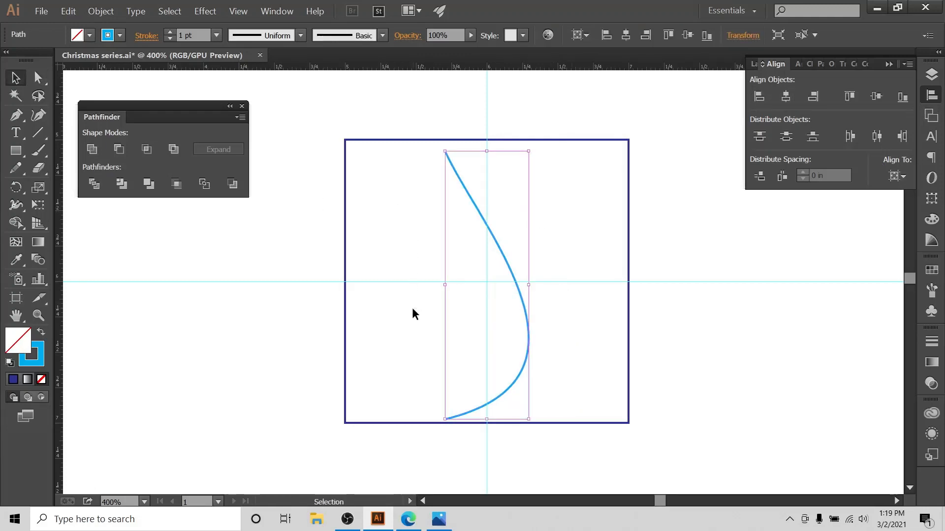
pyautogui.press('Right')
pyautogui.press('Right')
pyautogui.press('Right')
pyautogui.press('Right')
pyautogui.press('Right')
pyautogui.press('Right')
pyautogui.press('Right')
pyautogui.press('Right')
pyautogui.press('Right')
pyautogui.press('Right')
pyautogui.press('Right')
pyautogui.press('Right')
pyautogui.press('Right')
pyautogui.press('Right')
pyautogui.press('Right')
pyautogui.press('Right')
pyautogui.press('Right')
pyautogui.press('Right')
pyautogui.press('Right')
pyautogui.press('Right')
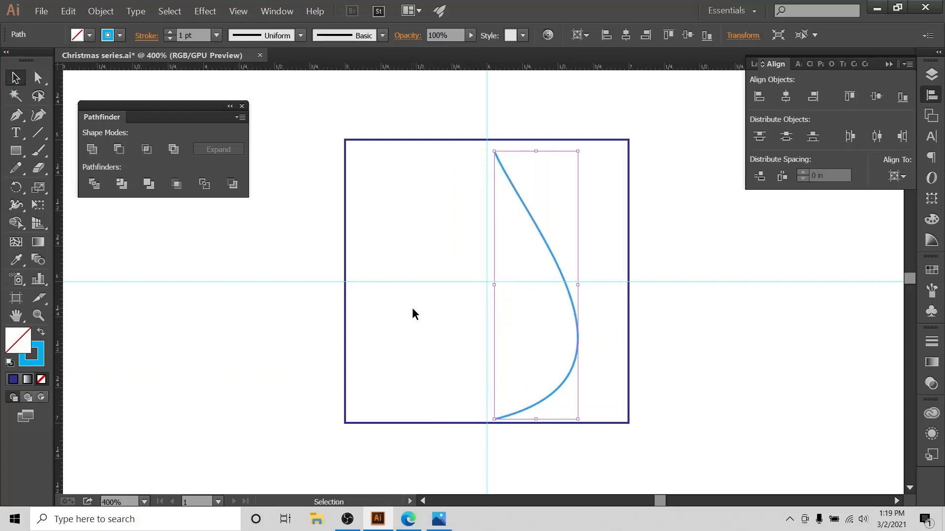
# Nudge the half-teardrop curve up and left until its open ends sit on the vertical guide.
pyautogui.press('Up')
pyautogui.press('Up')
pyautogui.press('Up')
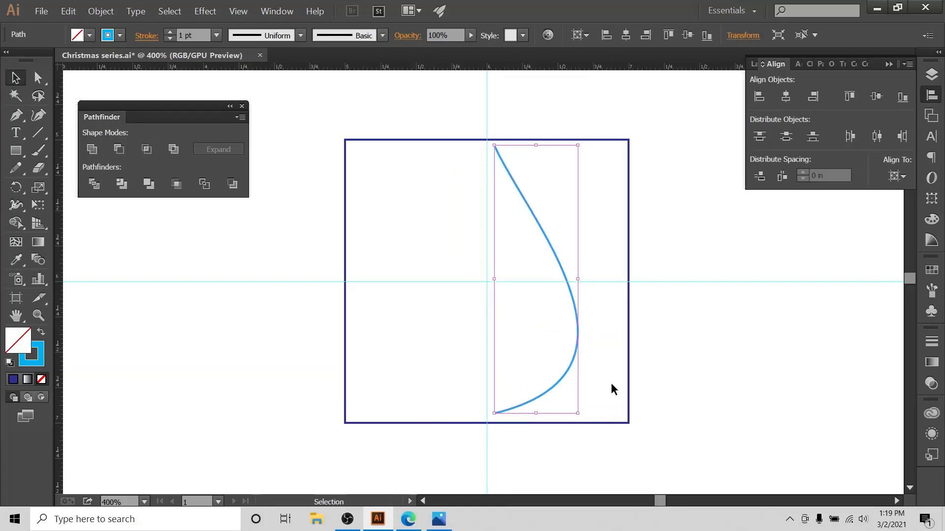
pyautogui.press('Left')
pyautogui.press('Left')
pyautogui.press('Left')
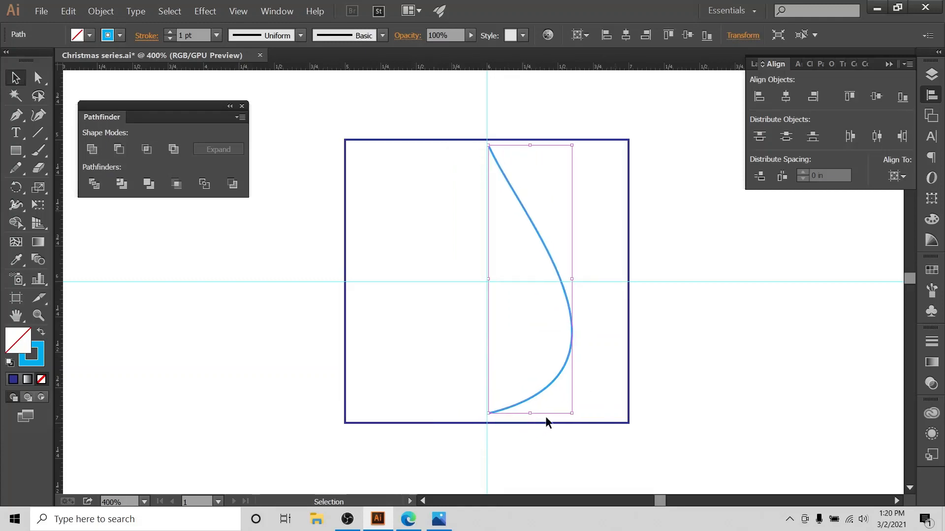
# Resize and reposition the half-teardrop curve so it is slightly wider, vertically centered, and spans nearly the square's full height.
pyautogui.moveTo(529, 413); pyautogui.dragTo(527, 384)
pyautogui.click(622, 331)
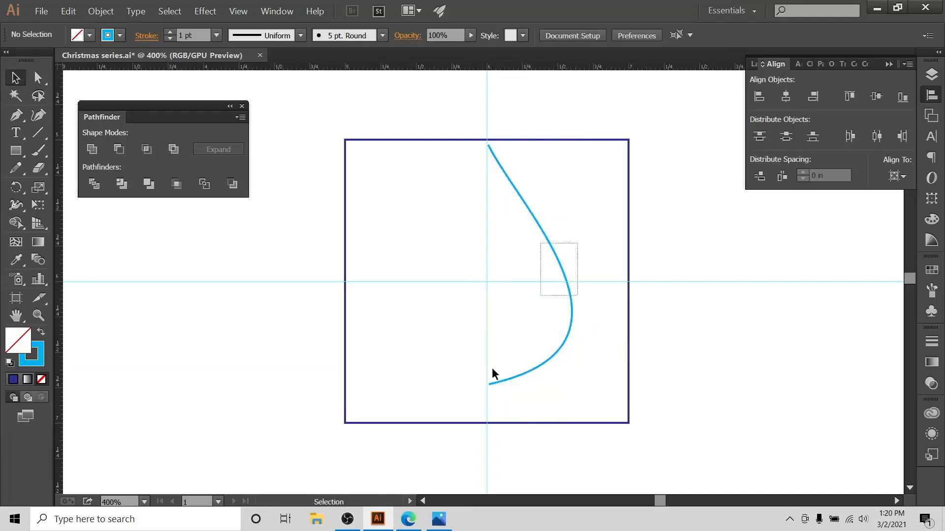
pyautogui.click(492, 383)
pyautogui.press('Down')
pyautogui.press('Down')
pyautogui.press('Down')
pyautogui.press('Down')
pyautogui.press('Down')
pyautogui.press('Down')
pyautogui.press('Down')
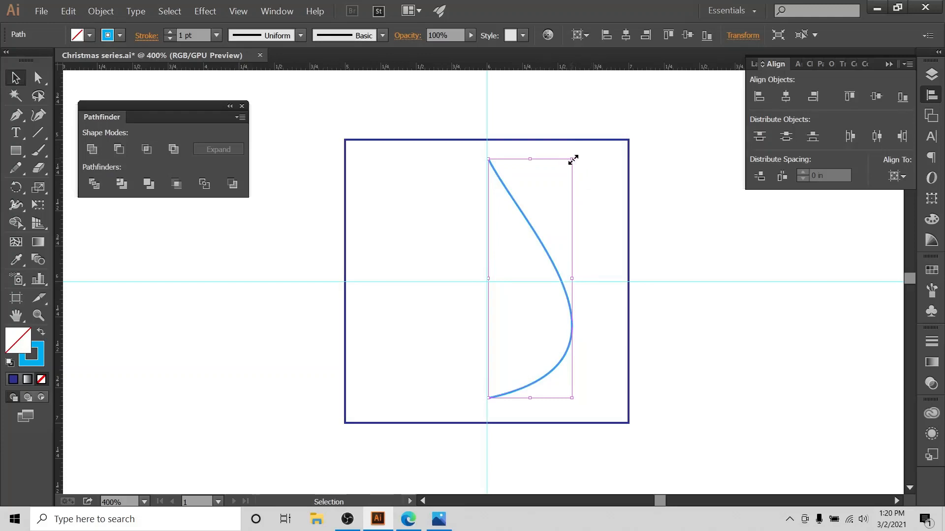
pyautogui.moveTo(571, 159); pyautogui.dragTo(584, 146)
pyautogui.moveTo(597, 199); pyautogui.dragTo(513, 328)
# Hide the guides and 2x2 layers, leaving only the Earrings layer on display.
pyautogui.click(932, 74)
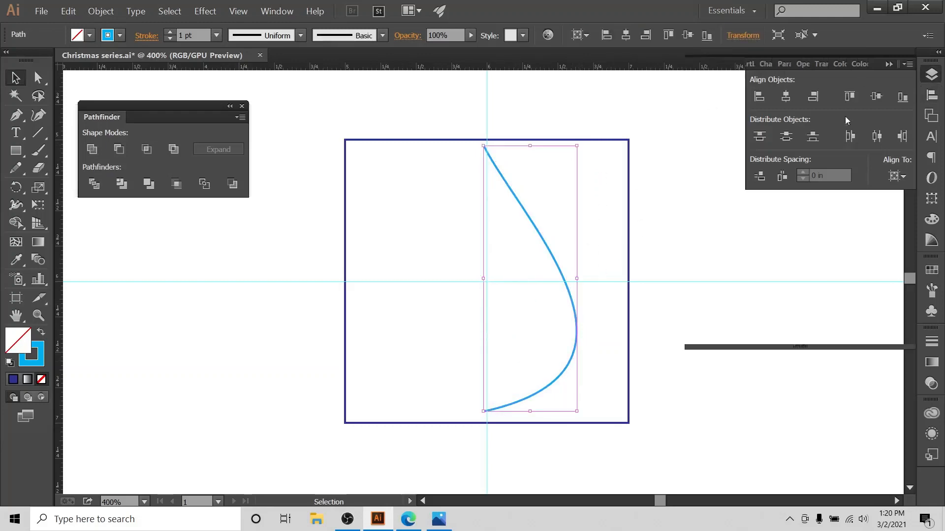
pyautogui.click(697, 129)
pyautogui.click(698, 99)
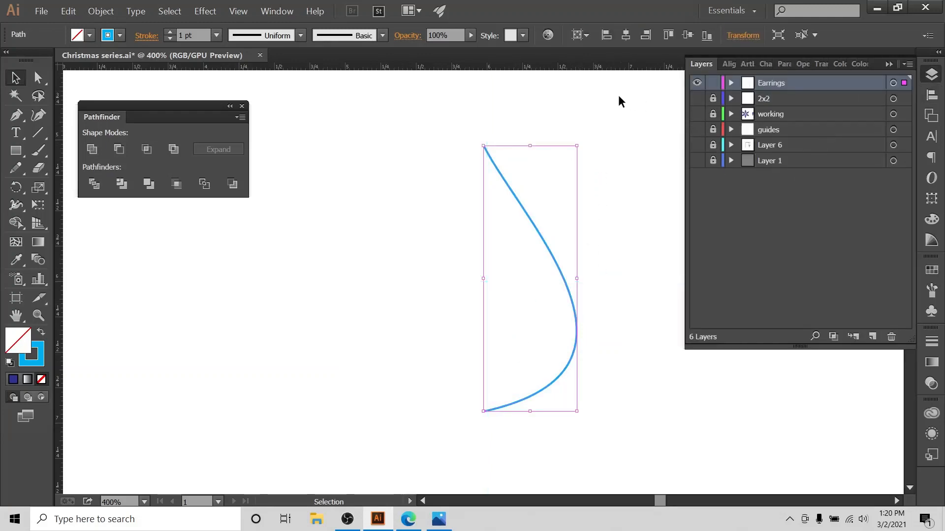
pyautogui.click(619, 95)
# Create a mirrored copy of the half-teardrop curve by reflecting it across the vertical axis.
pyautogui.moveTo(546, 149); pyautogui.dragTo(406, 381)
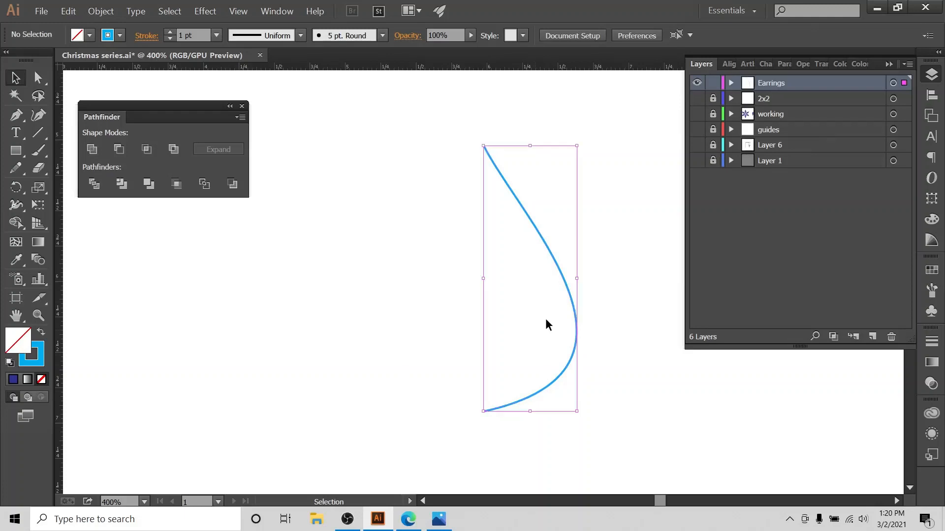
pyautogui.rightClick(573, 315)
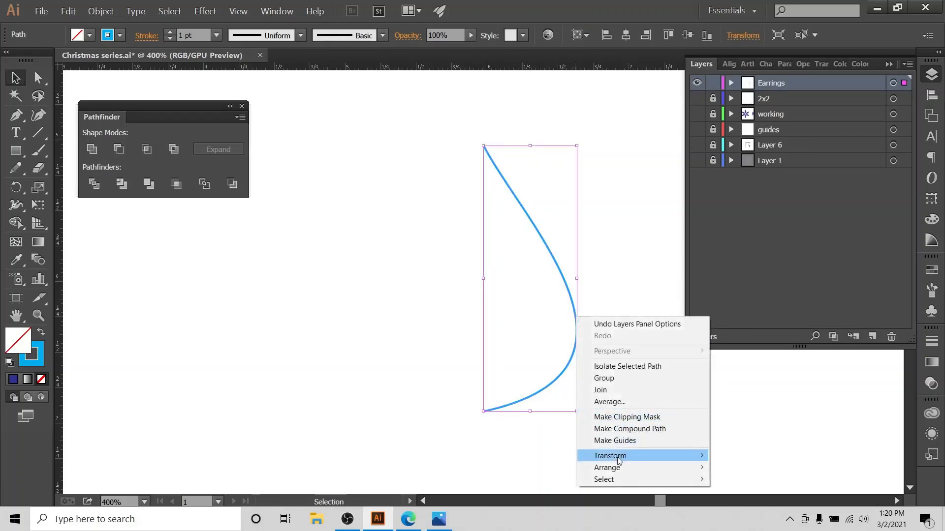
pyautogui.moveTo(627, 459)
pyautogui.click(774, 400)
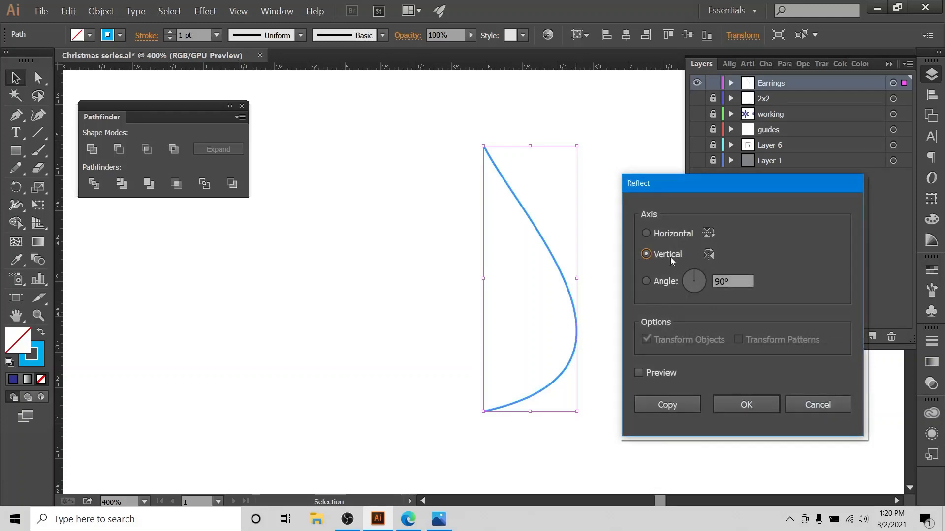
pyautogui.click(649, 403)
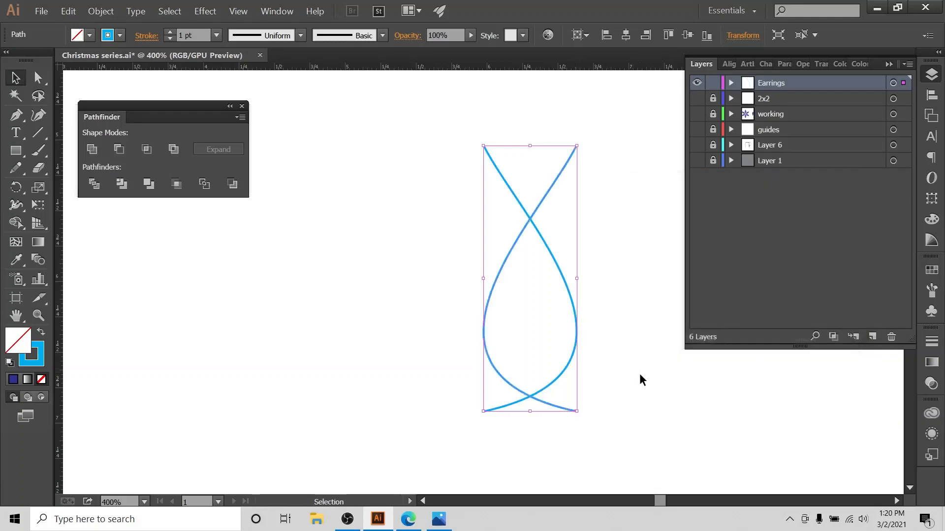
# Move the mirrored half left until its upper and lower ends nearly meet those of the original half.
pyautogui.press('Left')
pyautogui.press('Left')
pyautogui.press('Left')
pyautogui.press('Left')
pyautogui.press('Left')
pyautogui.press('Left')
pyautogui.press('Left')
pyautogui.press('Left')
pyautogui.press('Left')
pyautogui.press('Left')
pyautogui.press('Left')
pyautogui.press('Left')
pyautogui.press('Left')
pyautogui.press('Left')
pyautogui.press('Left')
pyautogui.press('Left')
pyautogui.press('Left')
pyautogui.press('Left')
pyautogui.press('Left')
pyautogui.press('Left')
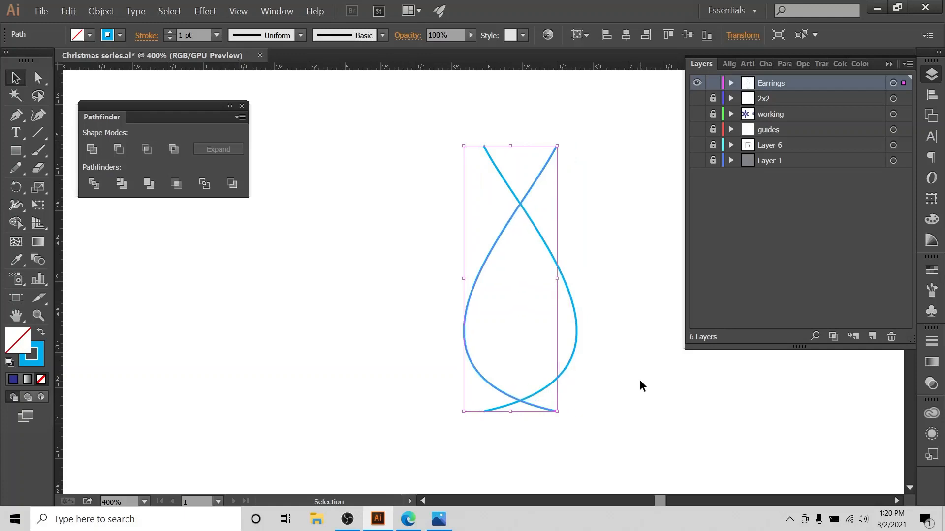
pyautogui.press('Left')
pyautogui.press('Left')
pyautogui.press('Left')
pyautogui.press('Left')
pyautogui.press('Left')
pyautogui.press('Left')
pyautogui.press('Left')
pyautogui.press('Left')
pyautogui.press('Left')
pyautogui.press('Left')
pyautogui.press('Left')
pyautogui.press('Left')
pyautogui.press('Left')
pyautogui.press('Left')
pyautogui.press('Left')
pyautogui.press('Left')
pyautogui.press('Left')
pyautogui.press('Left')
pyautogui.press('Left')
pyautogui.press('Left')
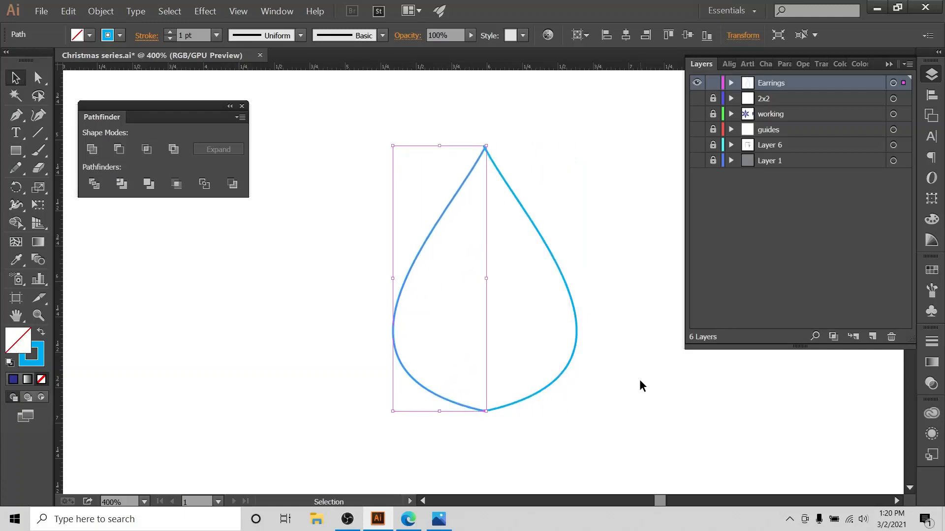
pyautogui.press('Left')
pyautogui.press('Right')
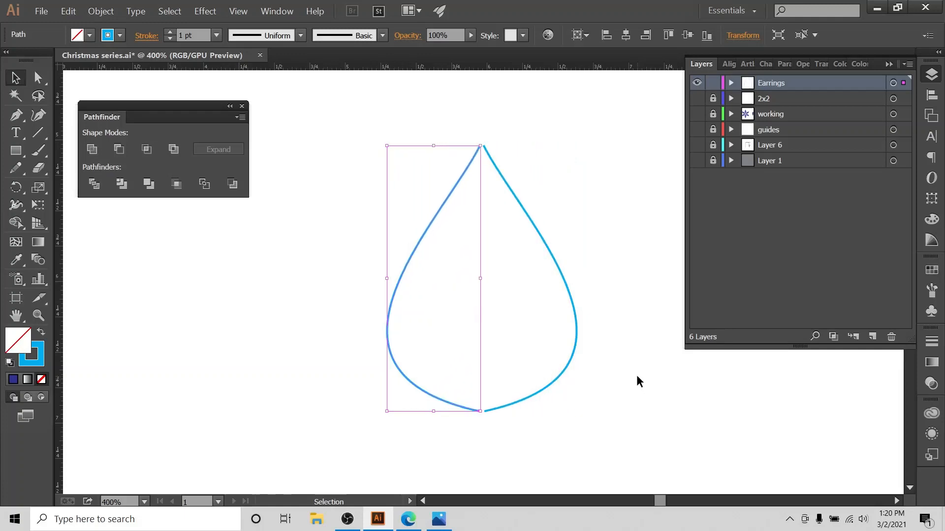
pyautogui.press('Right')
pyautogui.click(639, 372)
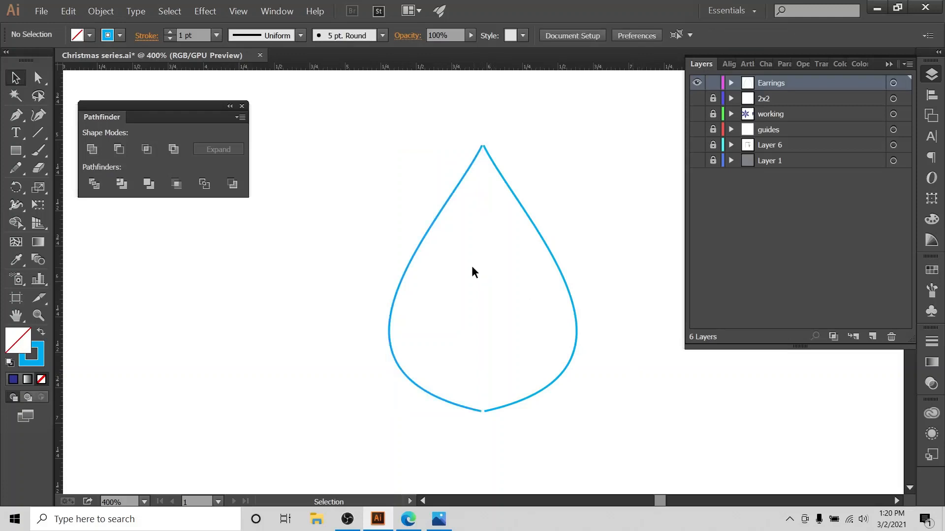
# Nudge the mirrored half slightly further left to leave a small gap between the two halves.
pyautogui.moveTo(472, 272); pyautogui.dragTo(370, 335)
pyautogui.press('Left')
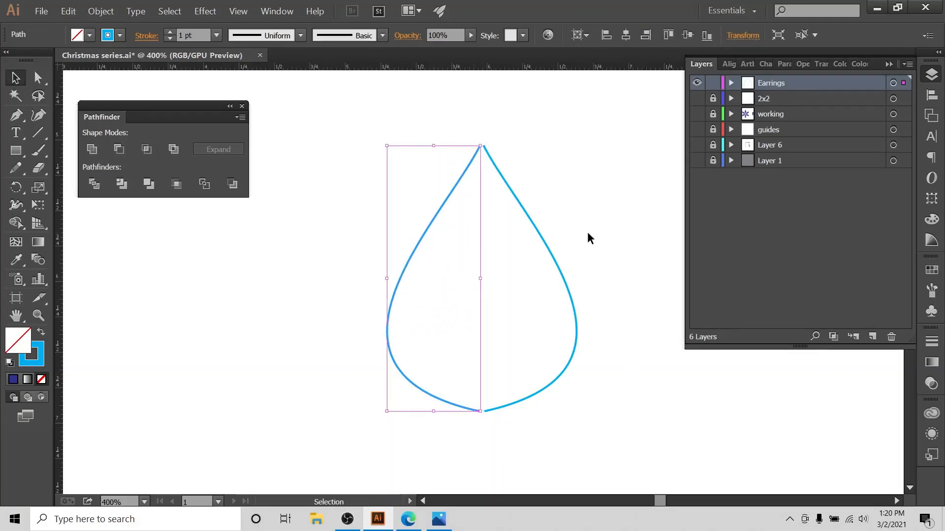
pyautogui.click(588, 232)
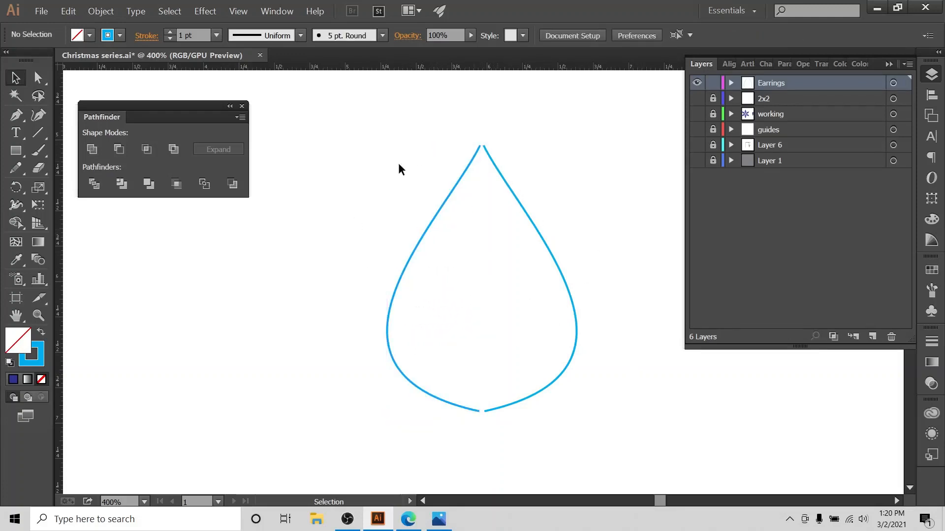
# Switch to the browser to check the reference Christmas earring design, and return to Illustrator.
pyautogui.click(408, 519)
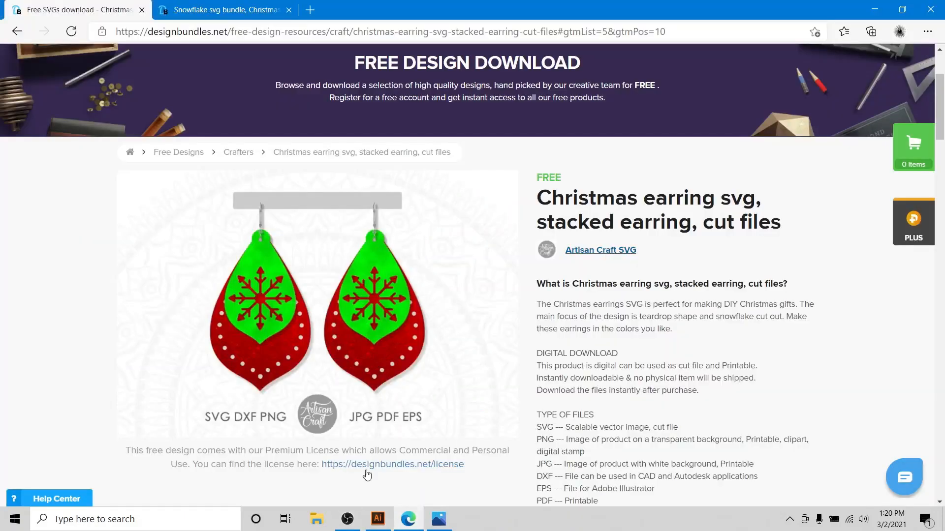
pyautogui.click(369, 520)
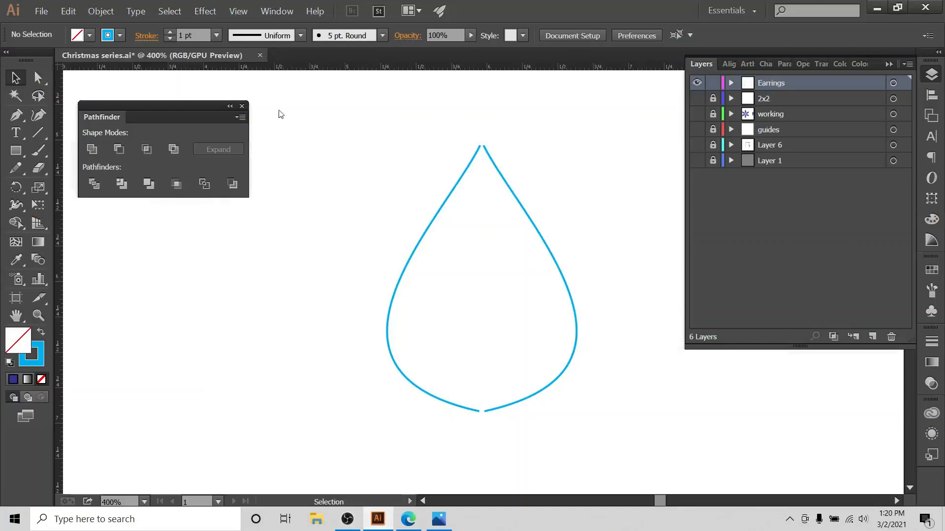
# Connect the two halves' upper end anchor points into a pointed tip with the Join Tool.
pyautogui.click(39, 79)
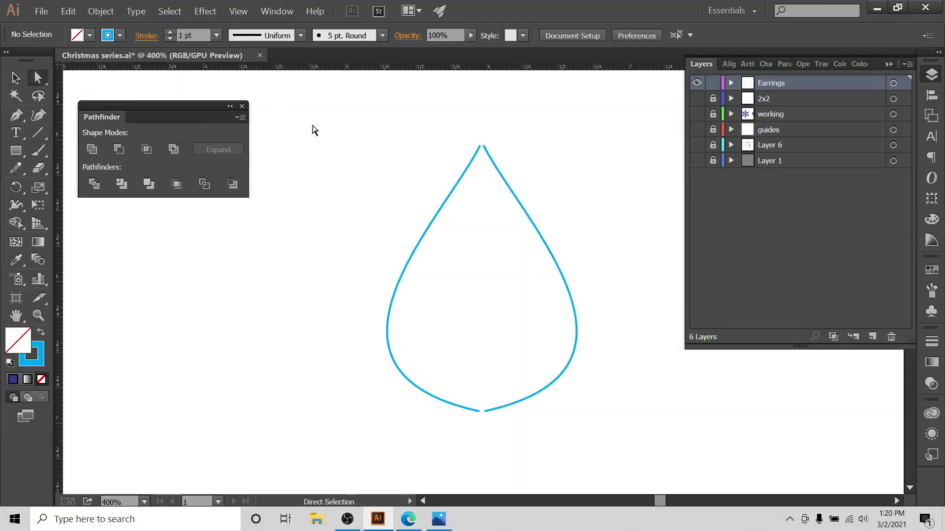
pyautogui.moveTo(455, 127)
pyautogui.mouseDown()
pyautogui.moveTo(511, 144)
pyautogui.moveTo(516, 157)
pyautogui.mouseUp()
pyautogui.click(14, 168)
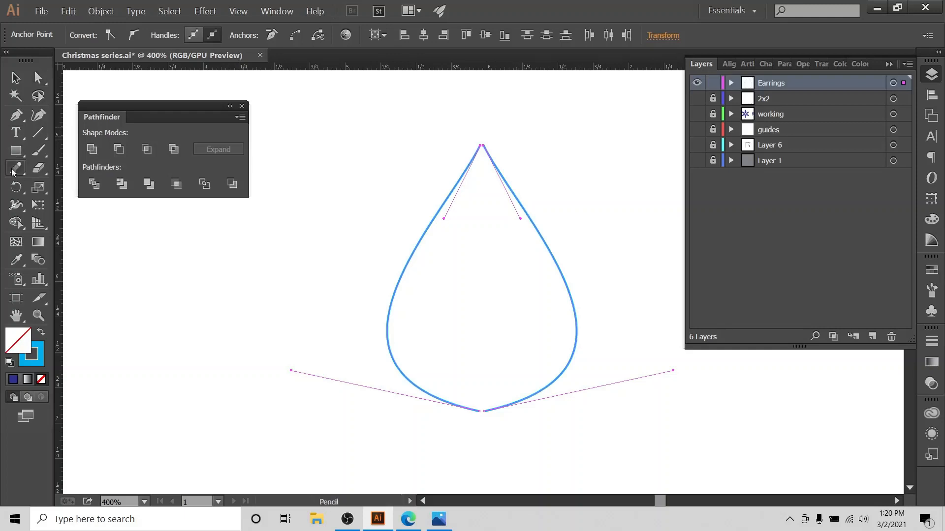
pyautogui.moveTo(14, 171); pyautogui.dragTo(77, 224)
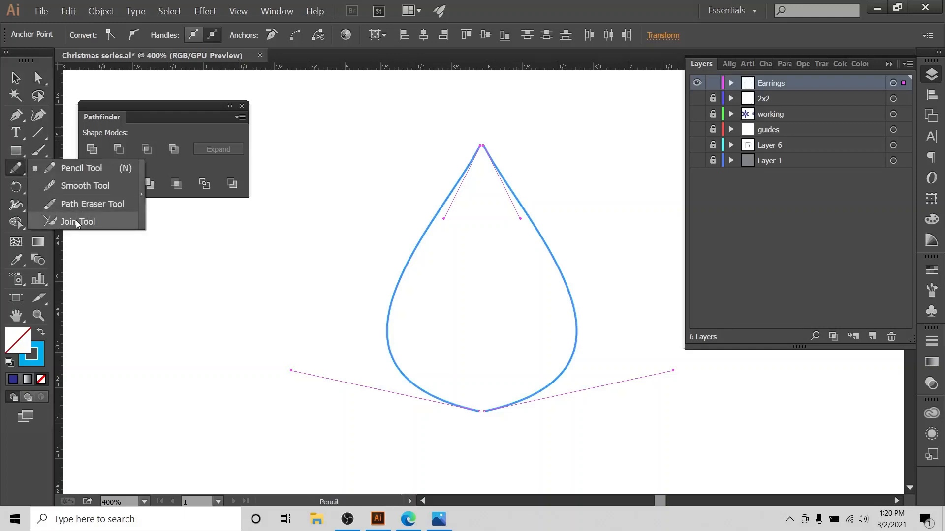
pyautogui.click(77, 223)
pyautogui.moveTo(482, 144)
pyautogui.mouseDown()
pyautogui.moveTo(500, 143)
pyautogui.moveTo(470, 145)
pyautogui.moveTo(519, 164)
pyautogui.mouseUp()
pyautogui.click(38, 79)
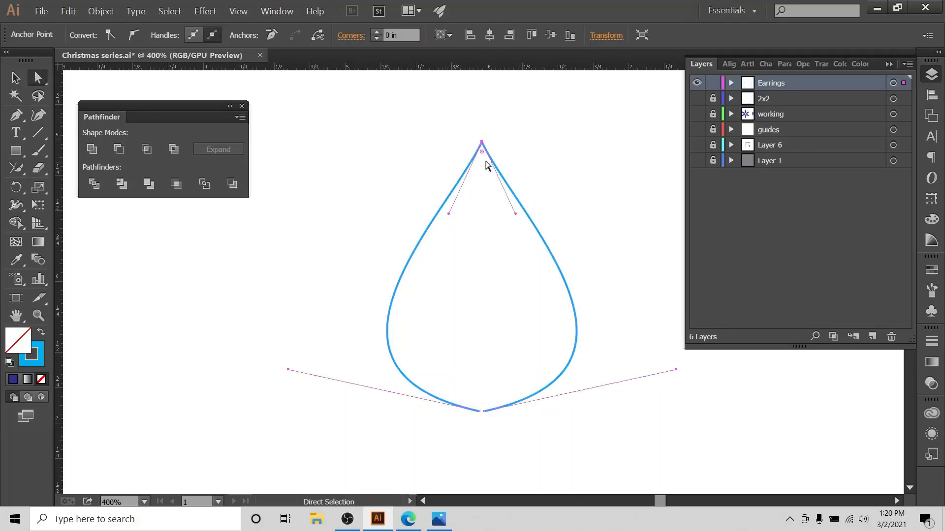
pyautogui.click(15, 78)
pyautogui.click(302, 135)
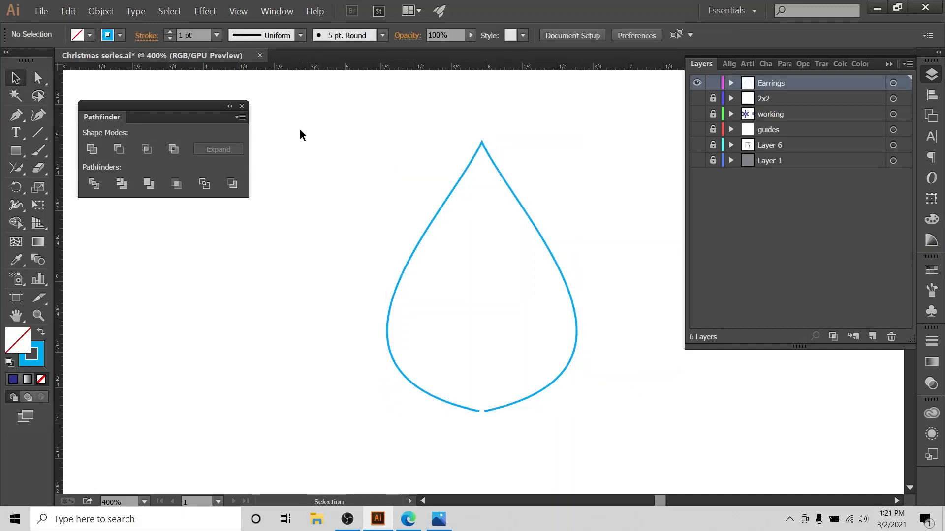
# Connect the two halves' lower end anchor points with the Join Tool to close the teardrop.
pyautogui.click(38, 77)
pyautogui.moveTo(470, 400); pyautogui.dragTo(501, 434)
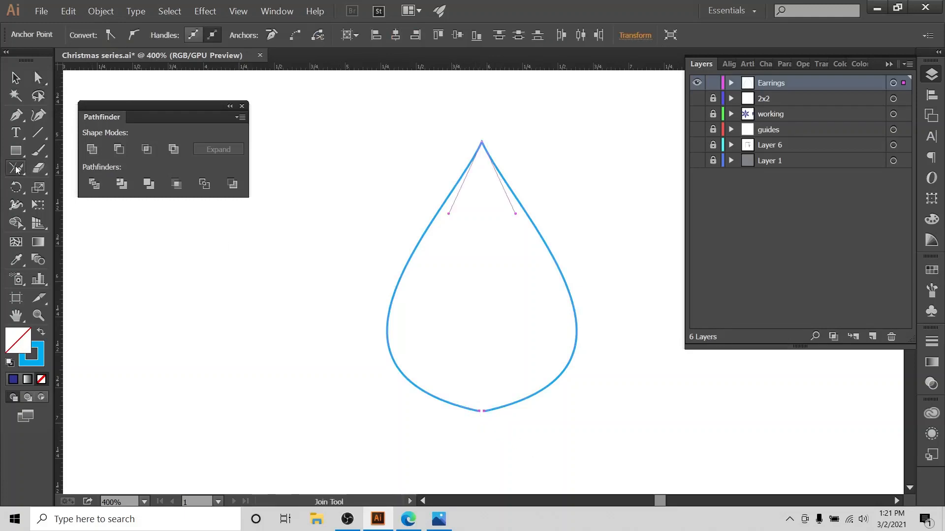
pyautogui.click(16, 168)
pyautogui.click(81, 222)
pyautogui.moveTo(495, 410)
pyautogui.mouseDown()
pyautogui.moveTo(470, 412)
pyautogui.moveTo(497, 411)
pyautogui.mouseUp()
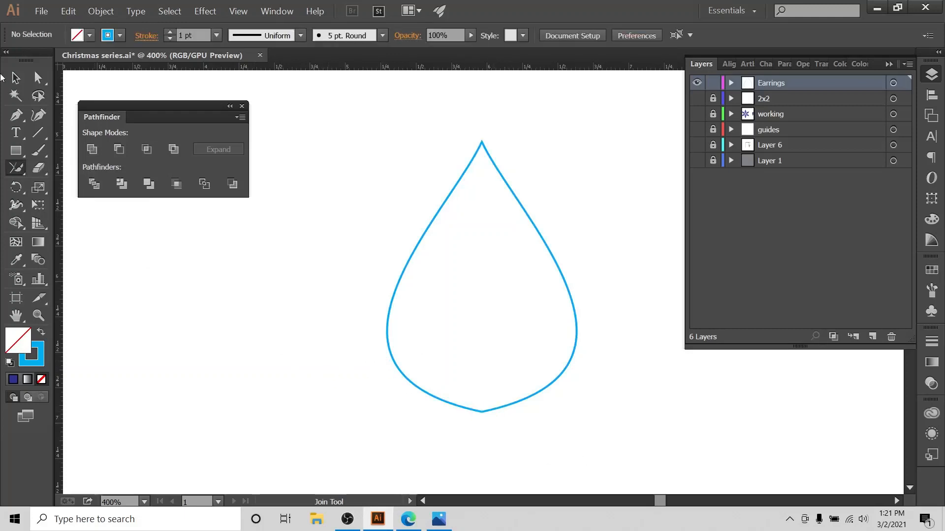
# Show the 2x2 and guides layers again behind the joined teardrop.
pyautogui.press('v')
pyautogui.moveTo(570, 185); pyautogui.dragTo(496, 389)
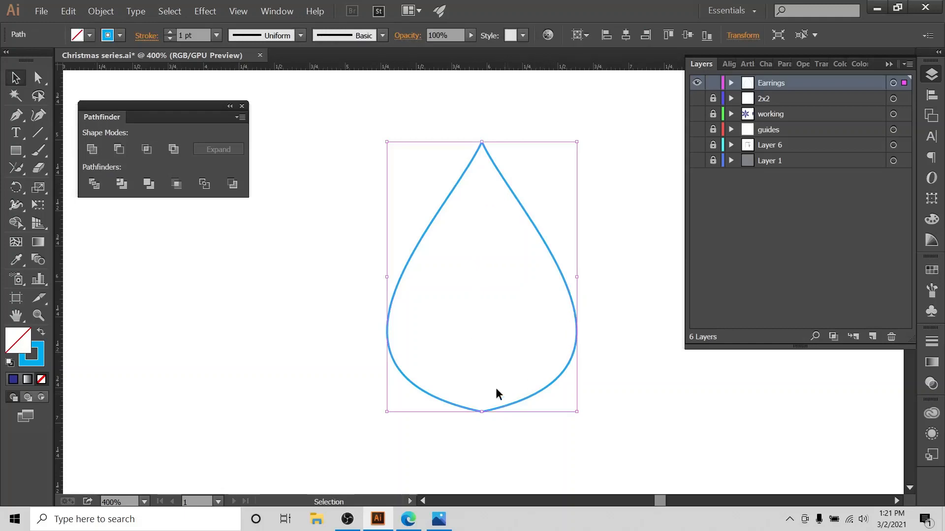
pyautogui.click(697, 99)
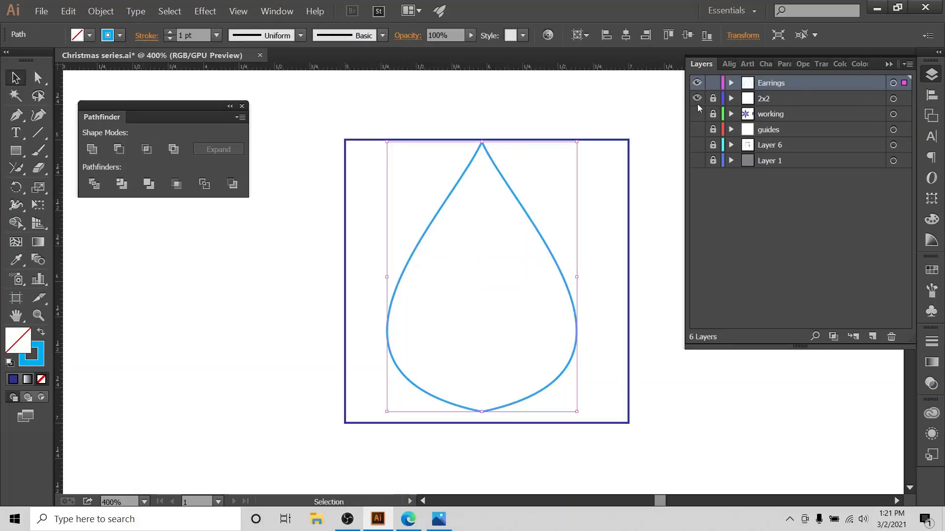
pyautogui.click(697, 129)
pyautogui.click(548, 98)
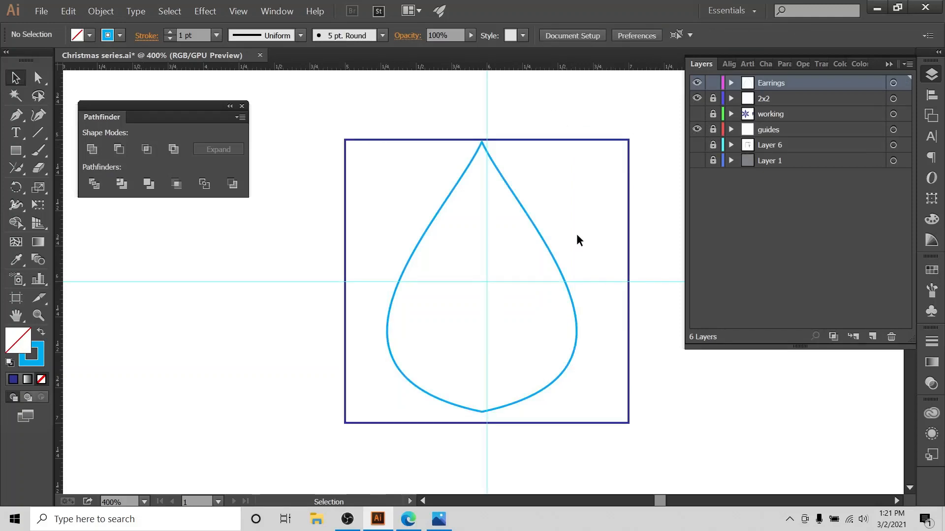
# Align the teardrop's horizontal center so it sits on the vertical guide.
pyautogui.moveTo(567, 206); pyautogui.dragTo(494, 399)
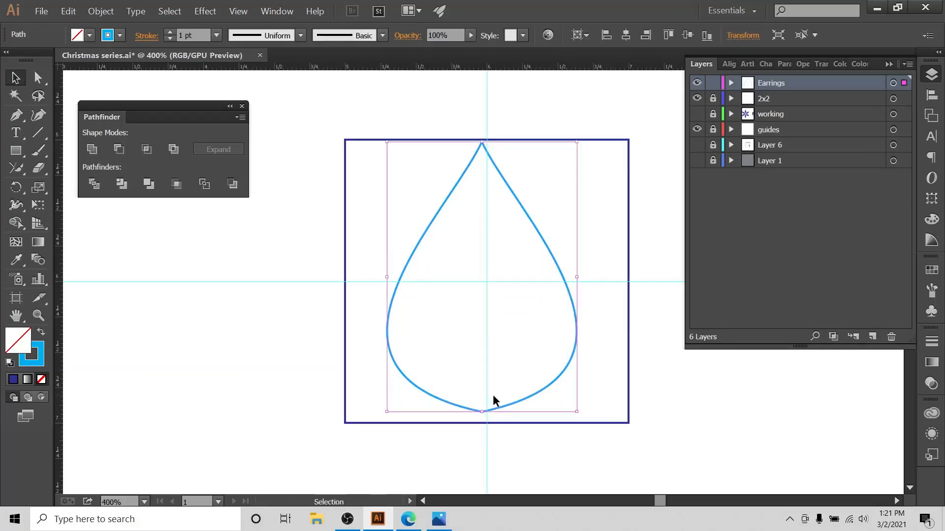
pyautogui.click(932, 94)
pyautogui.click(894, 181)
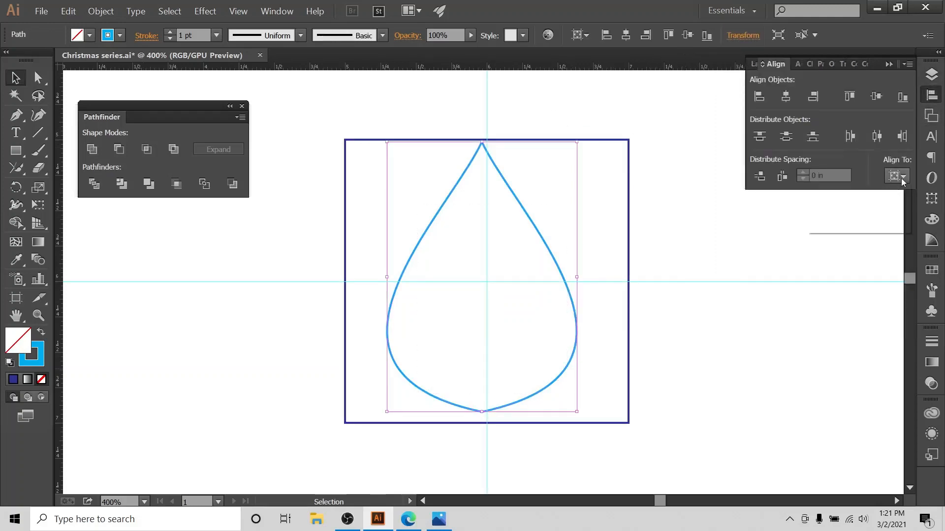
pyautogui.click(785, 97)
pyautogui.click(567, 308)
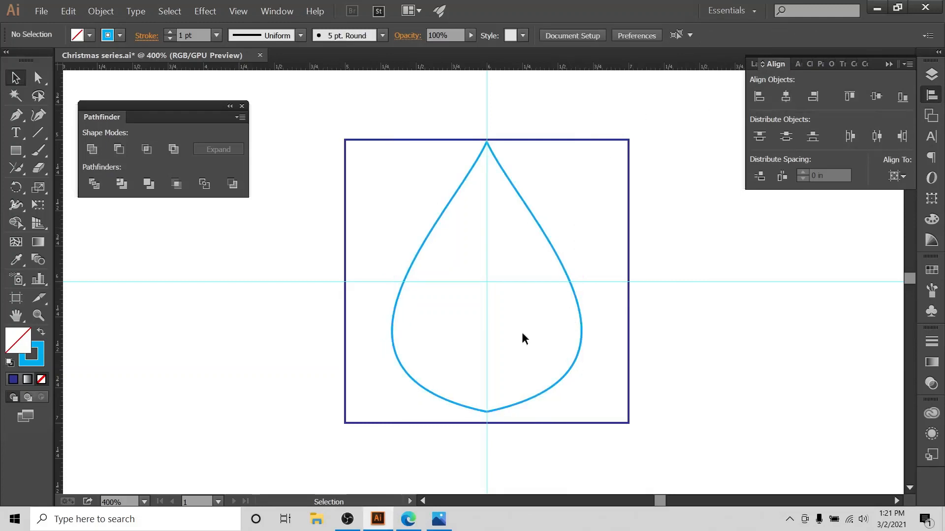
# Narrow the teardrop from its right side and recenter it horizontally on the vertical guide.
pyautogui.click(577, 287)
pyautogui.moveTo(584, 280); pyautogui.dragTo(560, 277)
pyautogui.click(611, 240)
pyautogui.moveTo(604, 208); pyautogui.dragTo(405, 379)
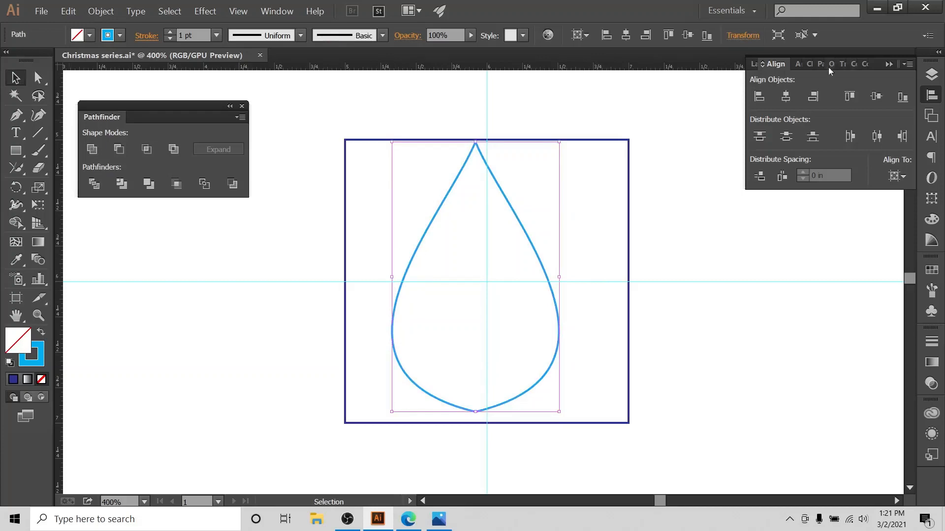
pyautogui.click(786, 97)
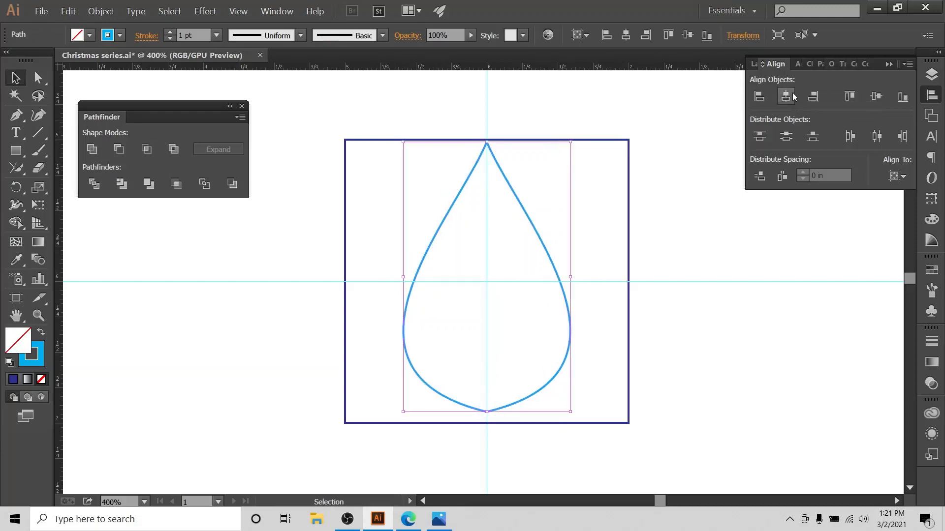
# Duplicate the teardrop and place the copy outside the square, to its lower right.
pyautogui.click(493, 192)
pyautogui.moveTo(568, 199); pyautogui.dragTo(501, 182)
pyautogui.press('a')
pyautogui.hotkey('ctrl', 'c')
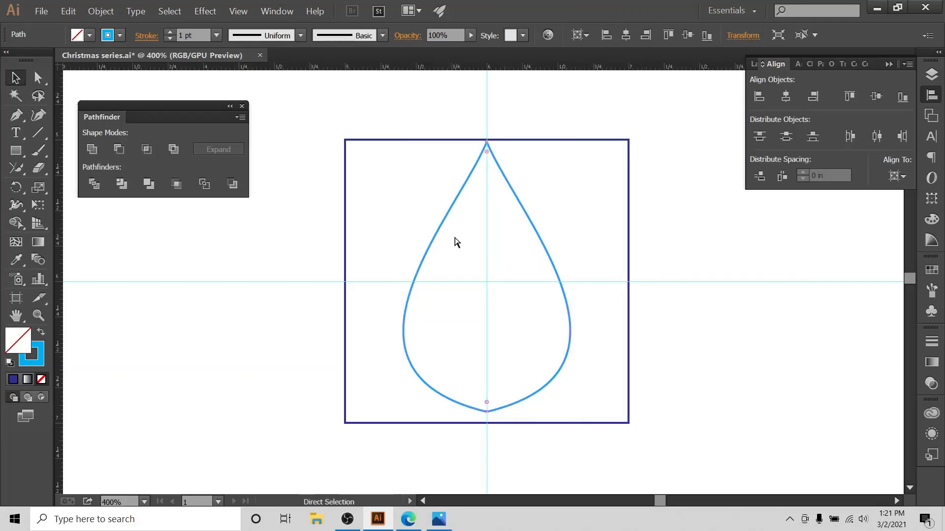
pyautogui.hotkey('ctrl', 'v')
pyautogui.moveTo(492, 170); pyautogui.dragTo(882, 320)
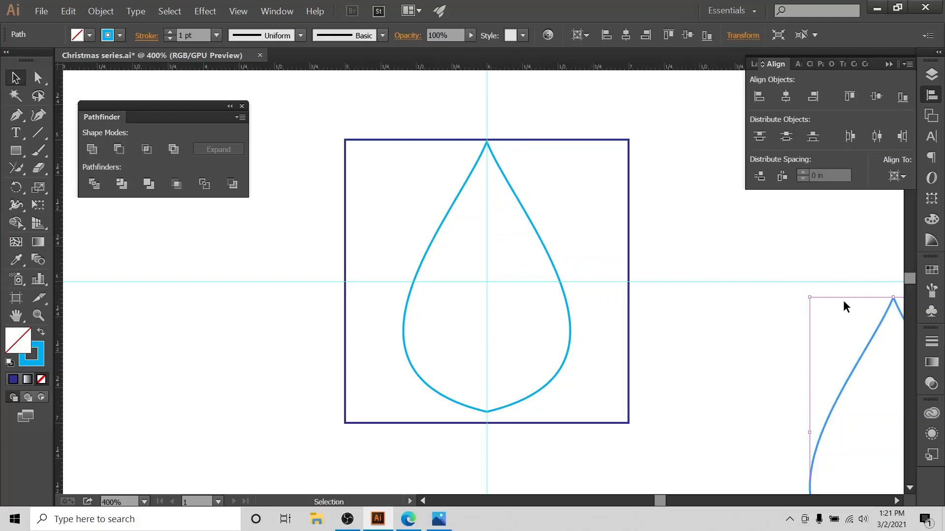
# Center the original teardrop horizontally and vertically on the artboard, inside the square.
pyautogui.moveTo(536, 180); pyautogui.dragTo(411, 306)
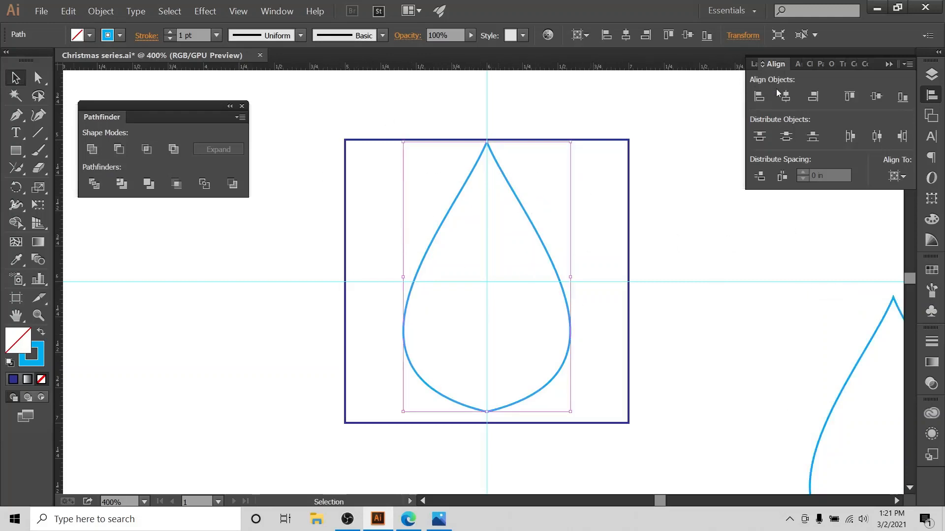
pyautogui.click(895, 176)
pyautogui.click(786, 94)
pyautogui.click(876, 96)
pyautogui.click(688, 229)
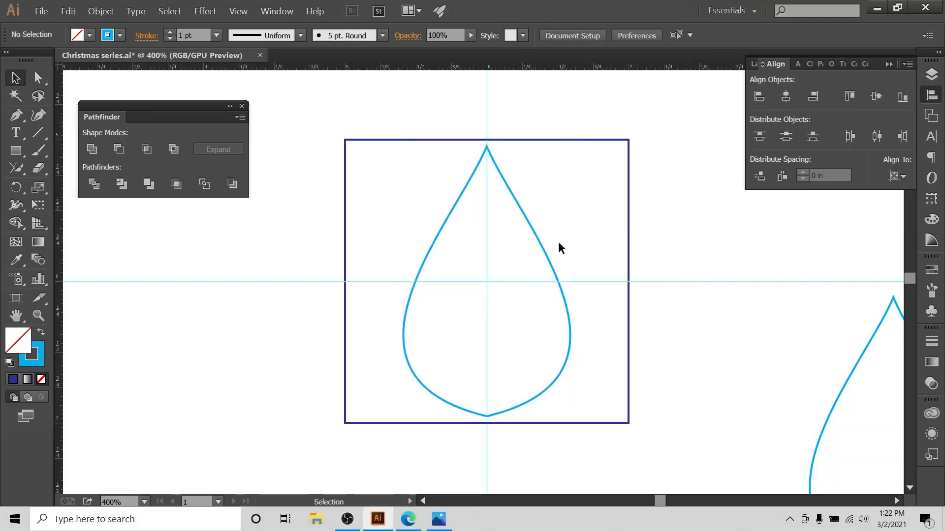
# Swap the centered teardrop's fill and stroke, giving it a solid light-blue fill and no outline.
pyautogui.moveTo(562, 199); pyautogui.dragTo(530, 287)
pyautogui.click(41, 335)
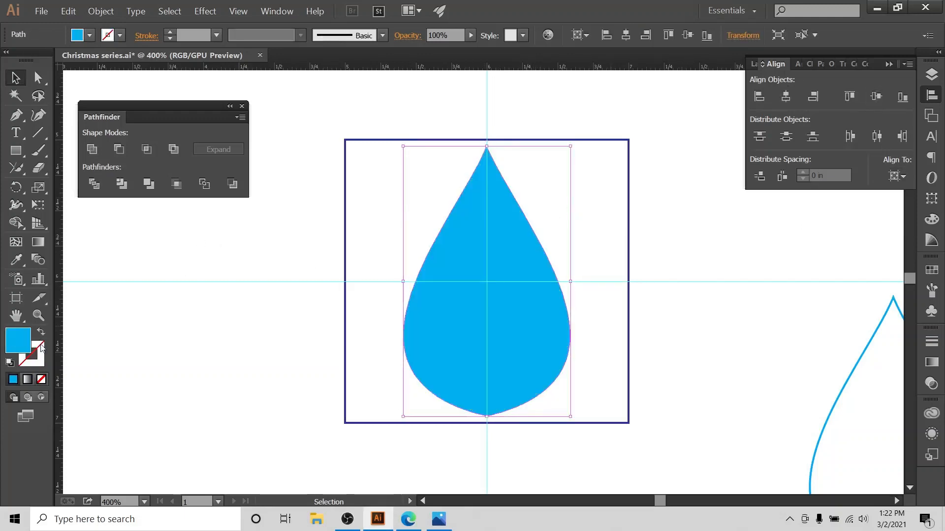
pyautogui.click(577, 211)
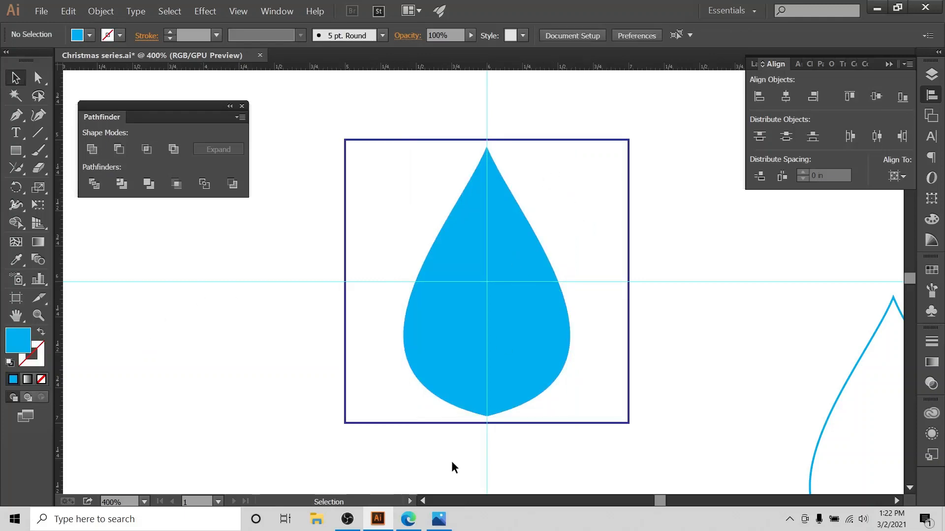
# Check the reference earring's colours in the browser and Photos, and fill the centered teardrop with bright red.
pyautogui.click(408, 519)
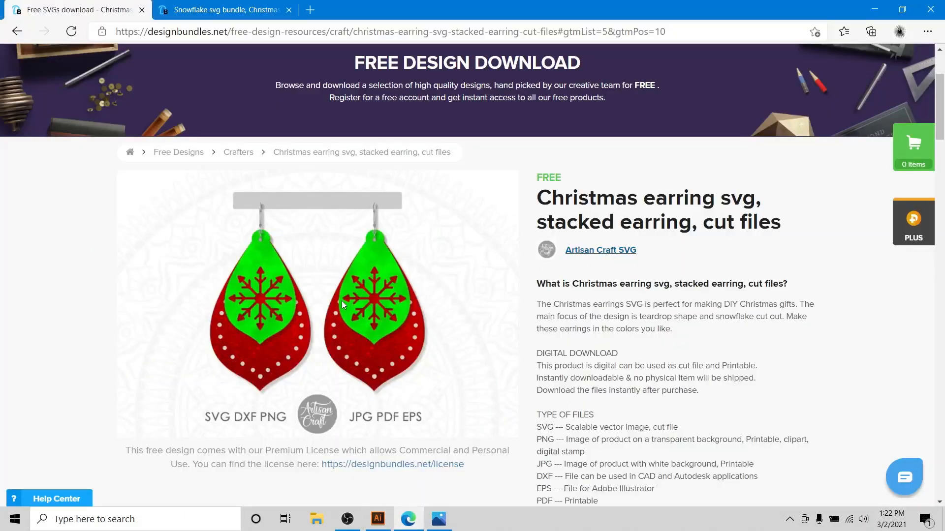
pyautogui.click(378, 522)
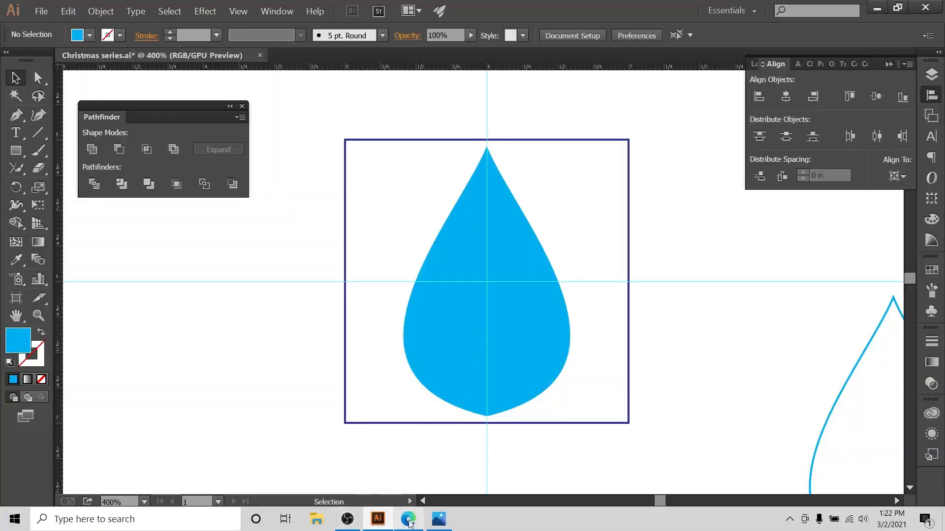
pyautogui.click(503, 286)
pyautogui.click(429, 520)
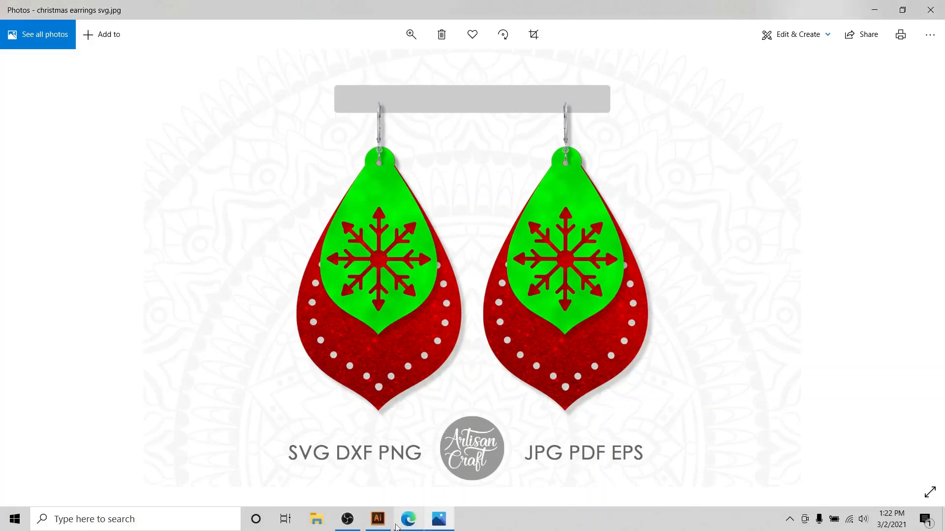
pyautogui.click(376, 524)
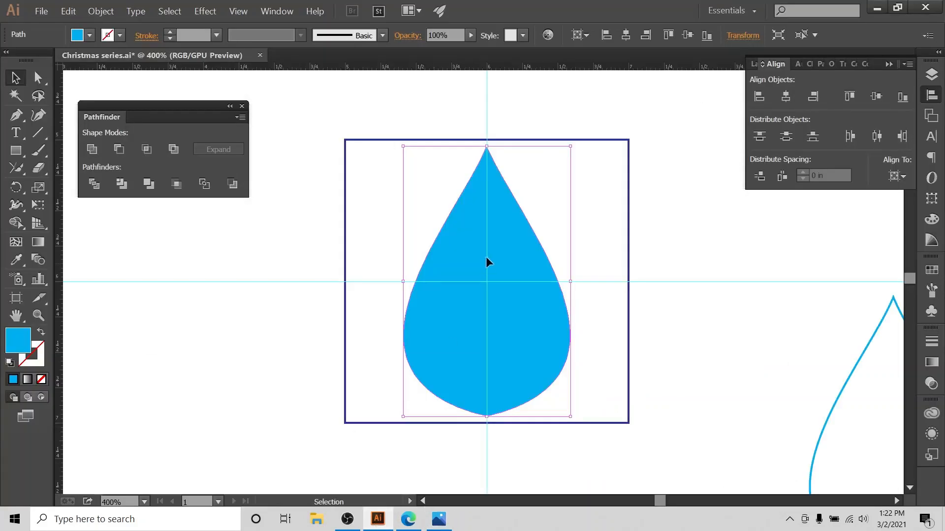
pyautogui.click(88, 37)
pyautogui.click(113, 60)
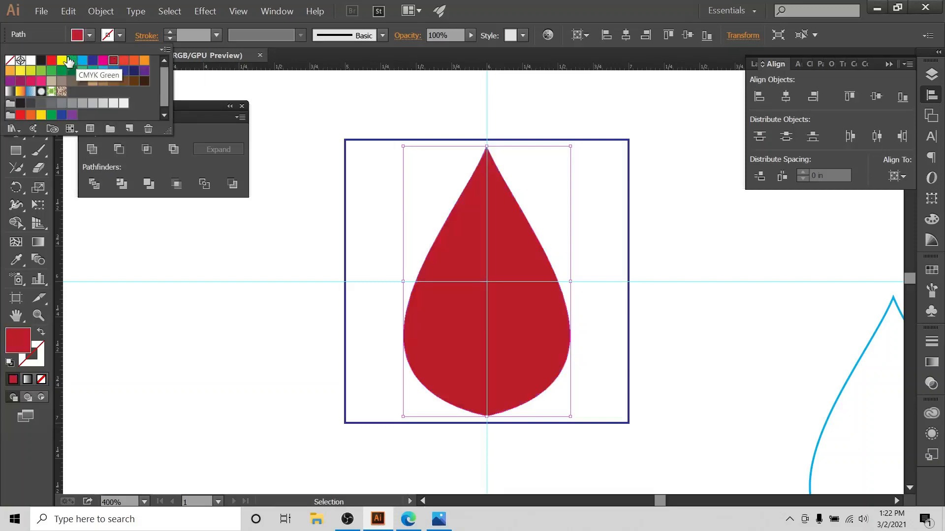
pyautogui.click(51, 60)
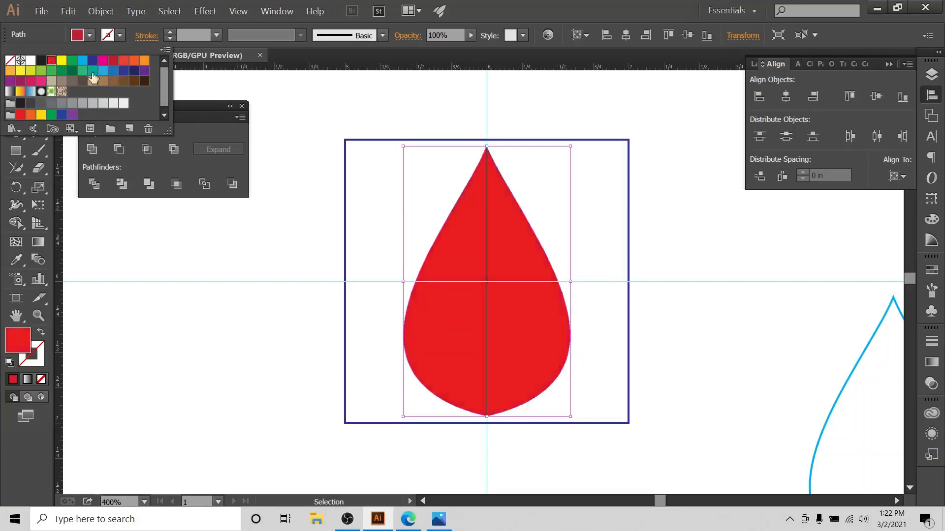
pyautogui.click(552, 209)
pyautogui.click(598, 202)
# Copy the red teardrop in place on top of itself and fill the copy with CMYK Green.
pyautogui.click(451, 340)
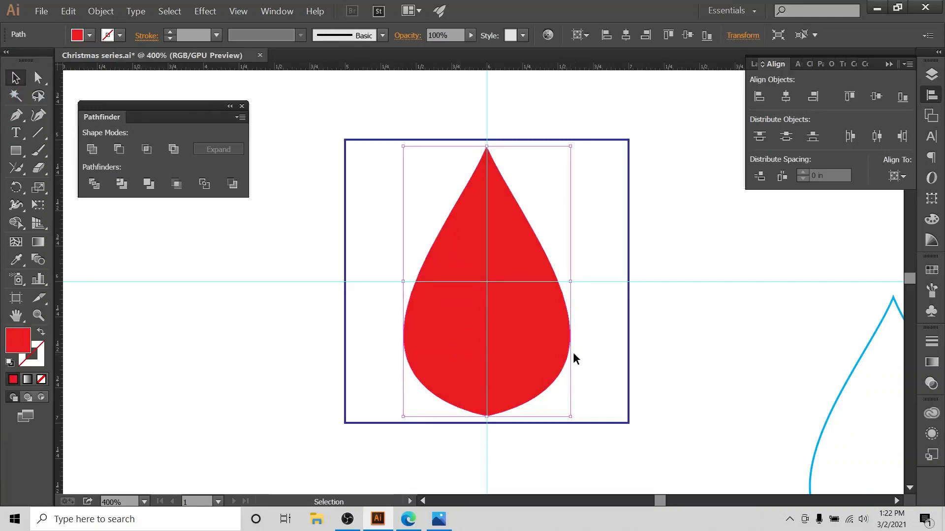
pyautogui.press('a')
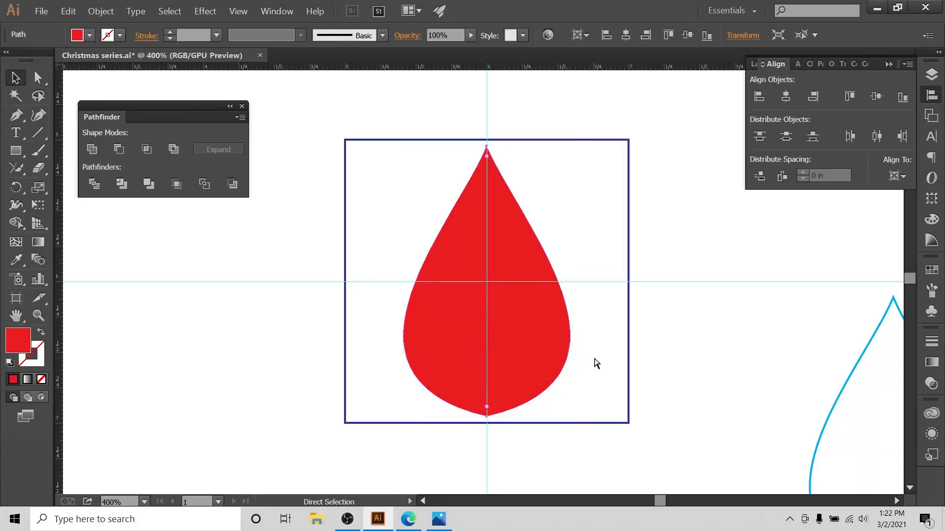
pyautogui.press('v')
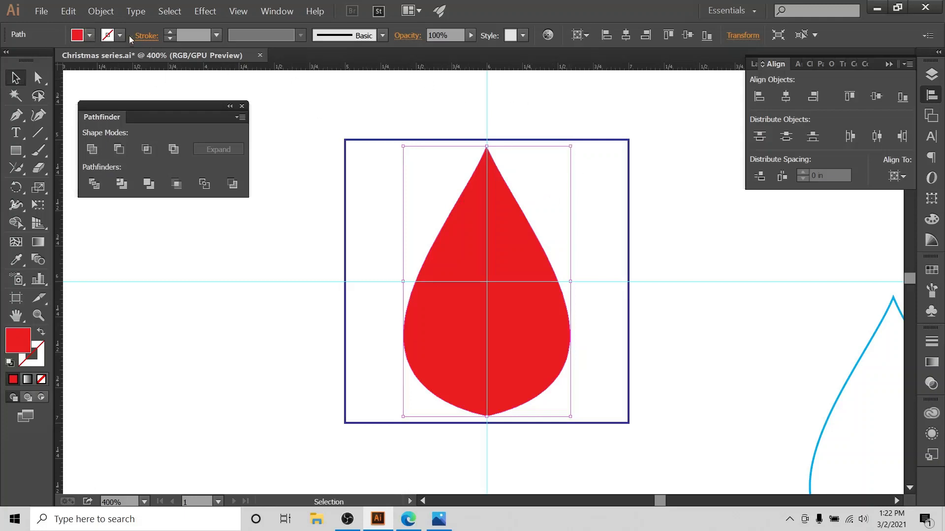
pyautogui.click(91, 35)
pyautogui.click(72, 60)
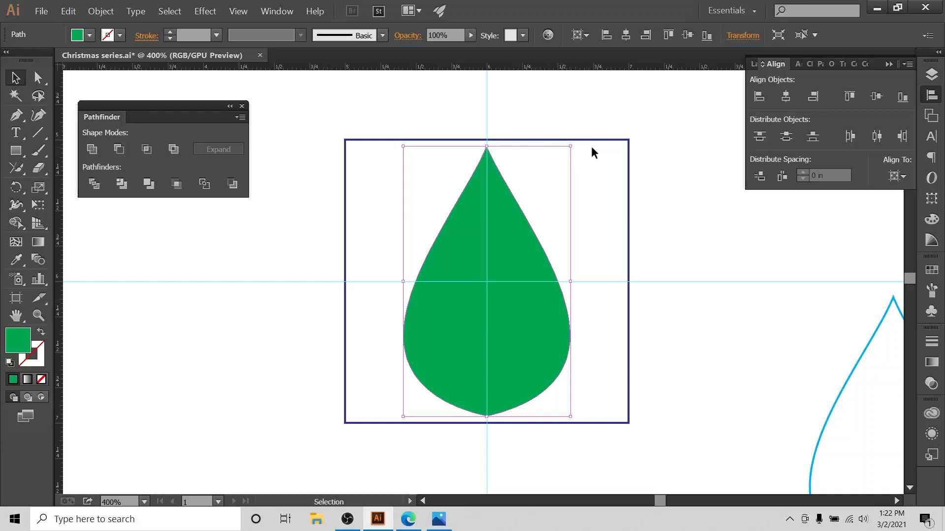
# Scale the green teardrop down about its center and top-align it with the red one, relative to the selection.
pyautogui.moveTo(571, 146); pyautogui.dragTo(407, 375)
pyautogui.click(897, 176)
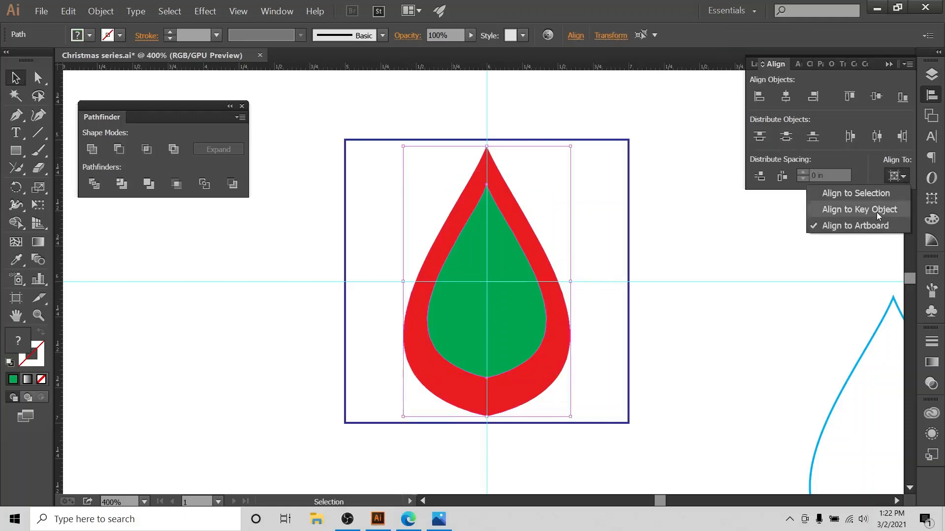
pyautogui.click(846, 193)
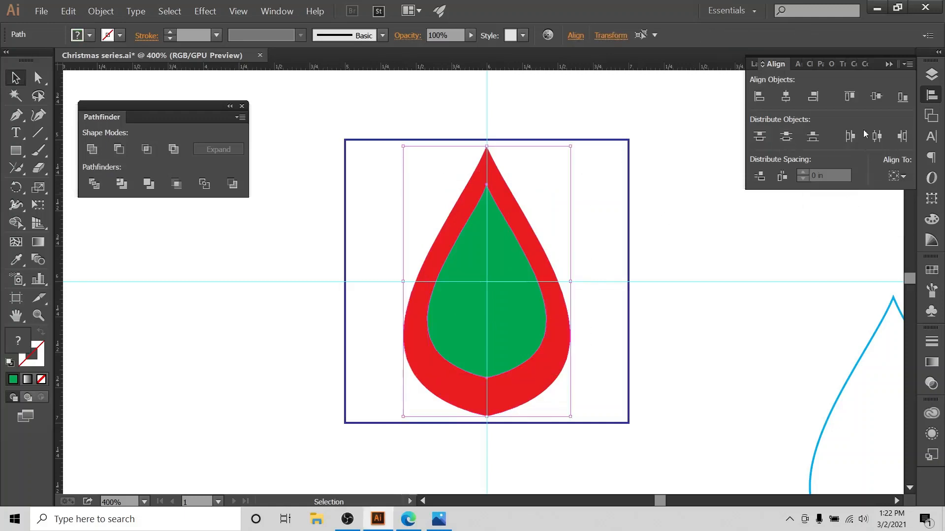
pyautogui.click(848, 97)
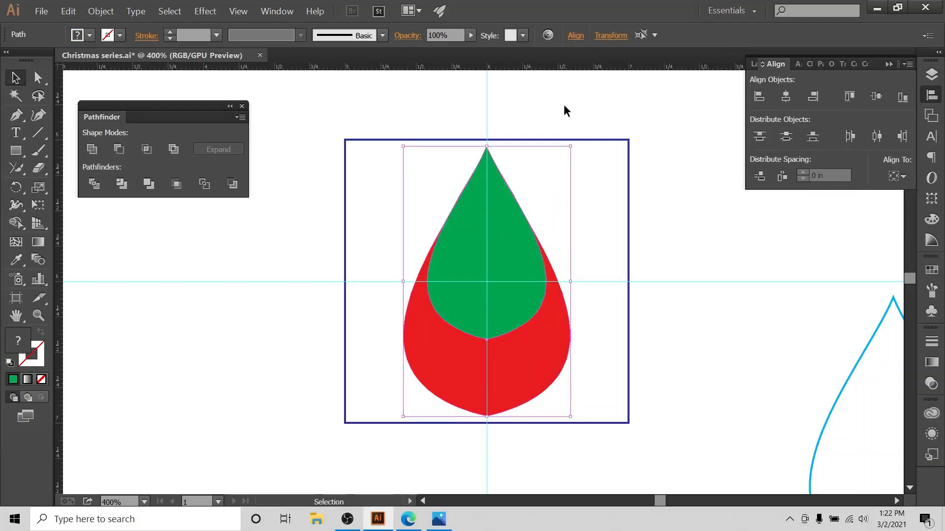
pyautogui.click(567, 142)
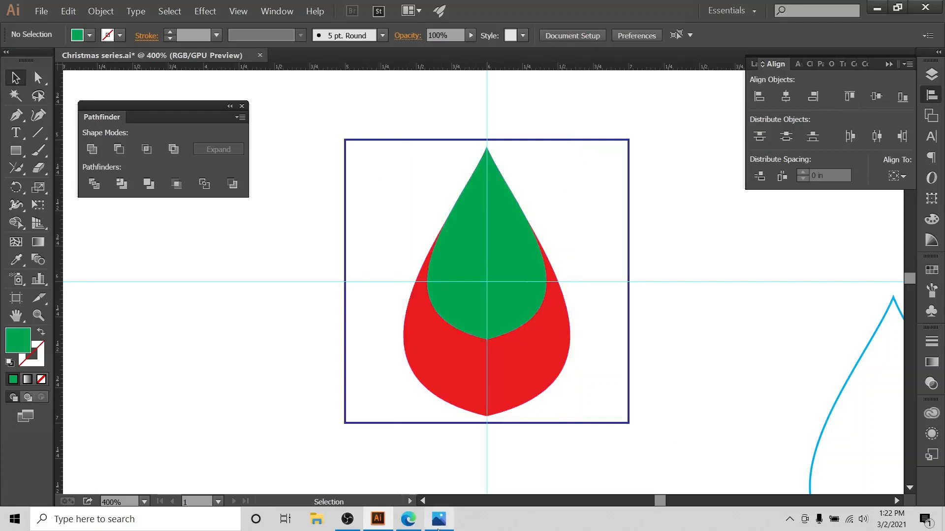
# Examine the reference earring pictures in Photos and the browser for the layered teardrop shapes and hanging loop.
pyautogui.click(408, 520)
pyautogui.click(443, 522)
pyautogui.rightClick(442, 522)
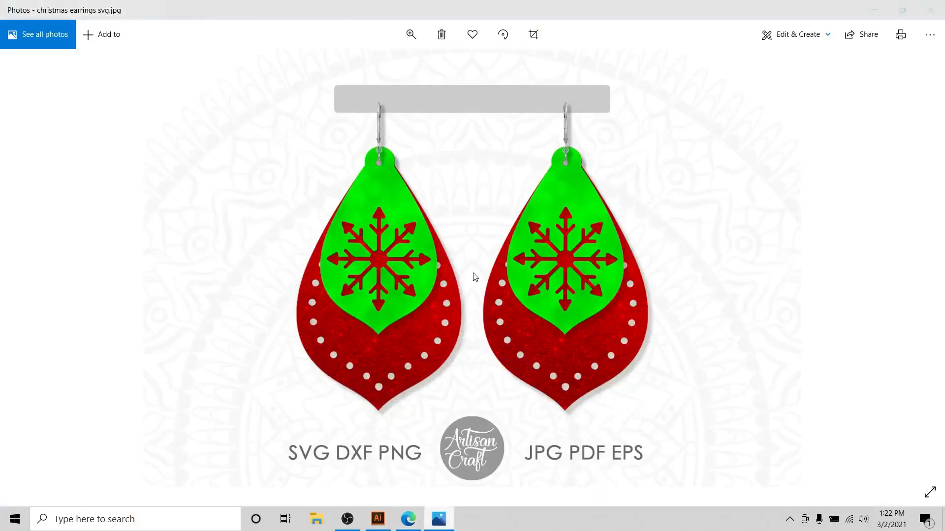
pyautogui.click(30, 274)
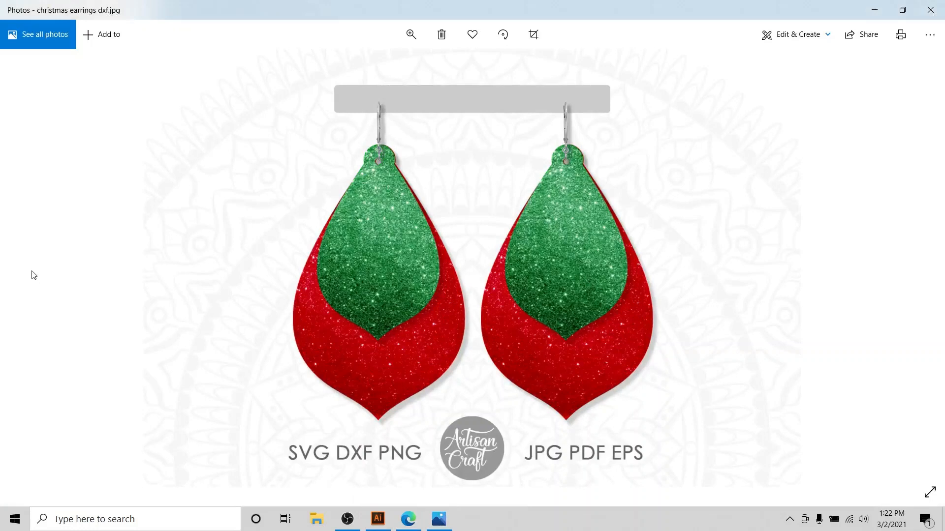
pyautogui.click(917, 270)
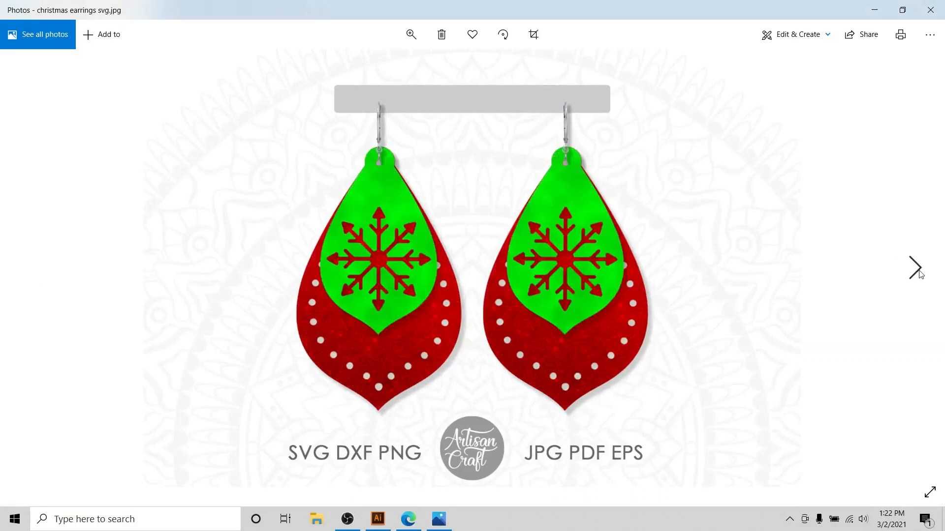
pyautogui.click(919, 272)
pyautogui.click(918, 271)
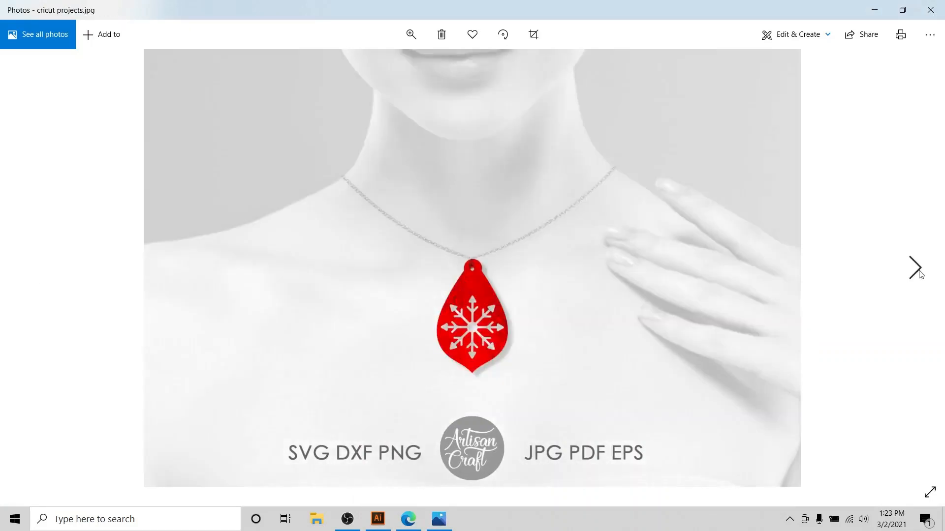
pyautogui.click(919, 273)
pyautogui.click(920, 273)
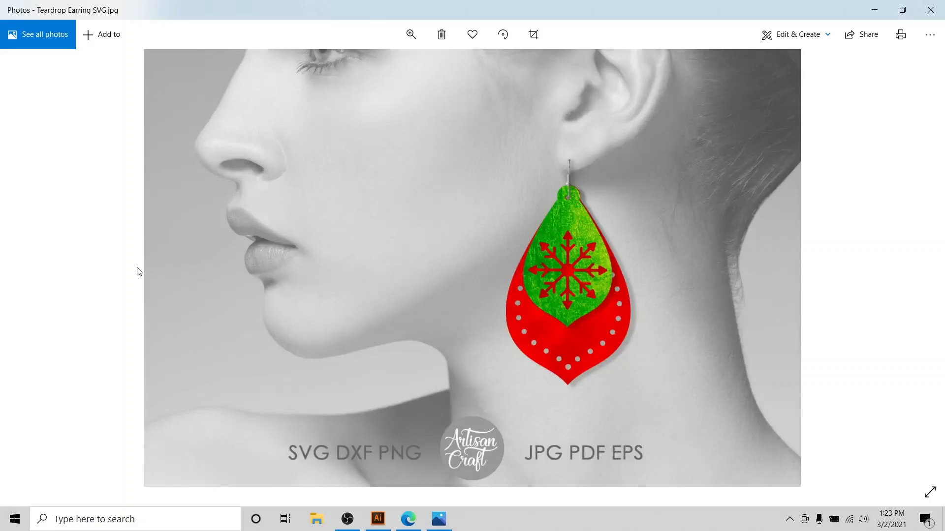
pyautogui.click(30, 269)
pyautogui.click(30, 270)
pyautogui.click(31, 271)
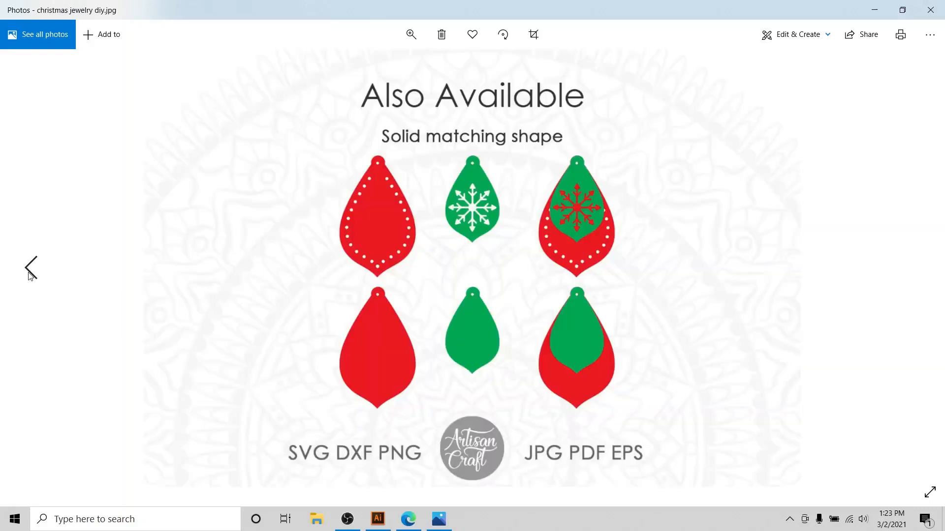
pyautogui.click(388, 517)
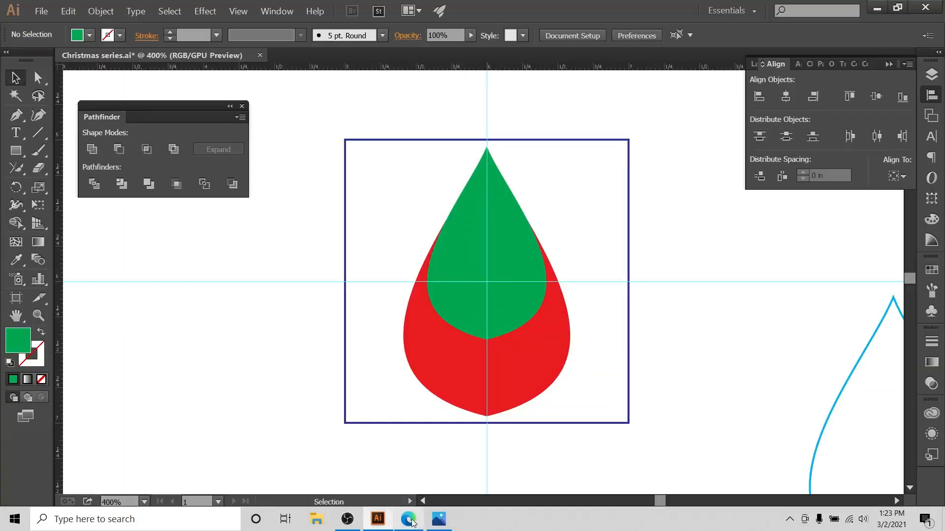
pyautogui.click(419, 516)
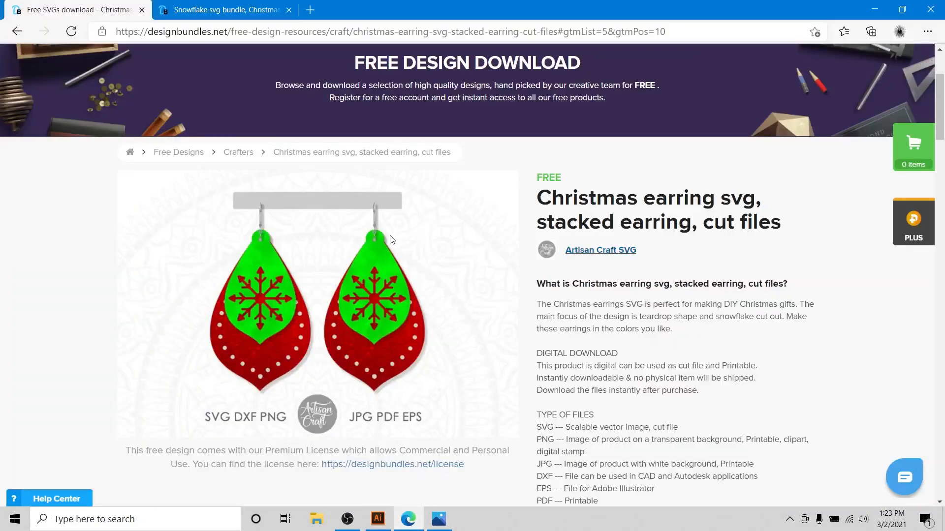
pyautogui.click(378, 519)
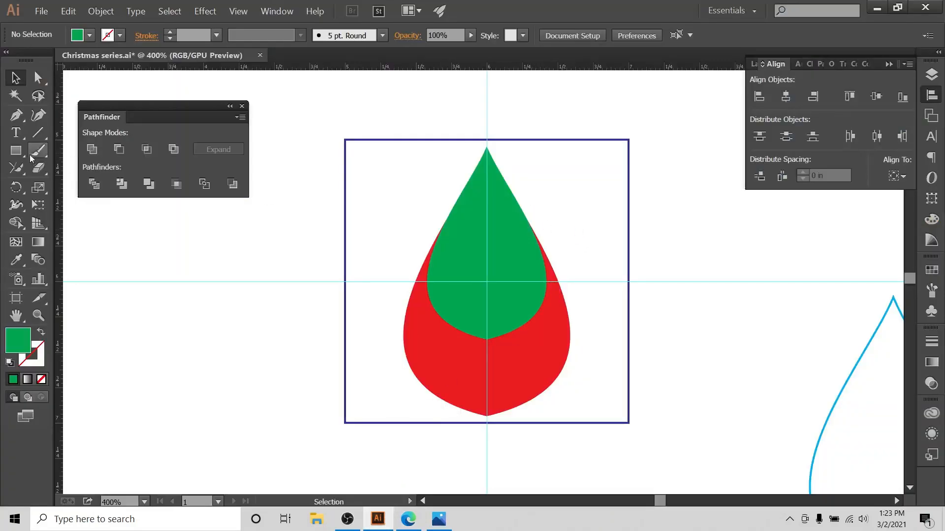
# Create a dark-blue filled circle 0.11 in wide and 0.11 in high beside the teardrops.
pyautogui.click(78, 35)
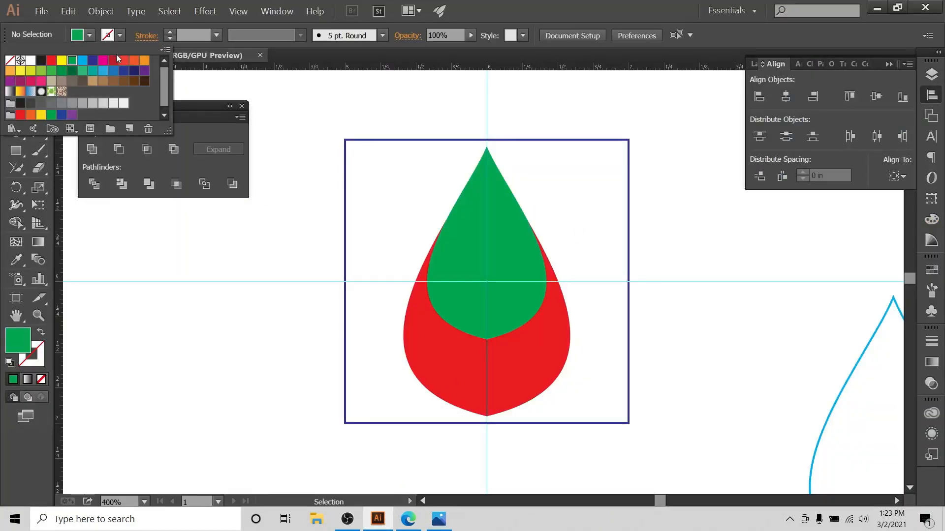
pyautogui.click(93, 63)
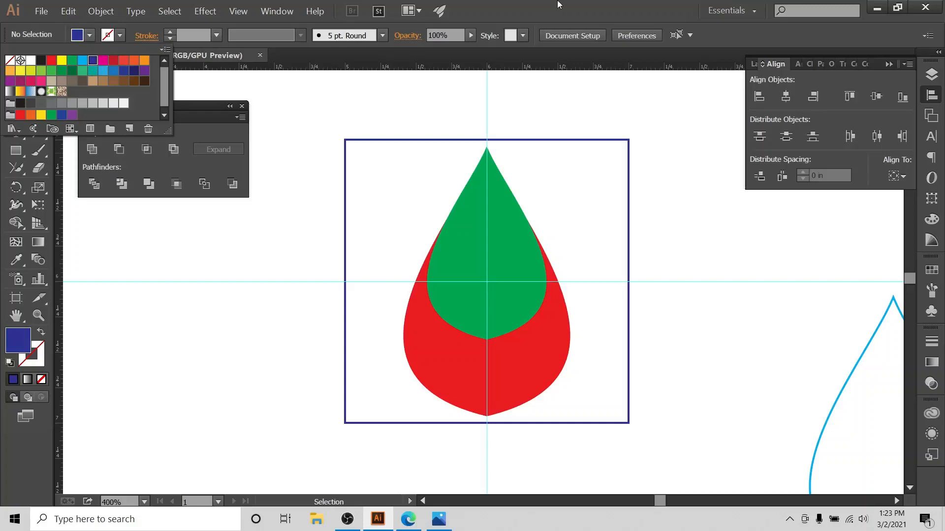
pyautogui.click(22, 151)
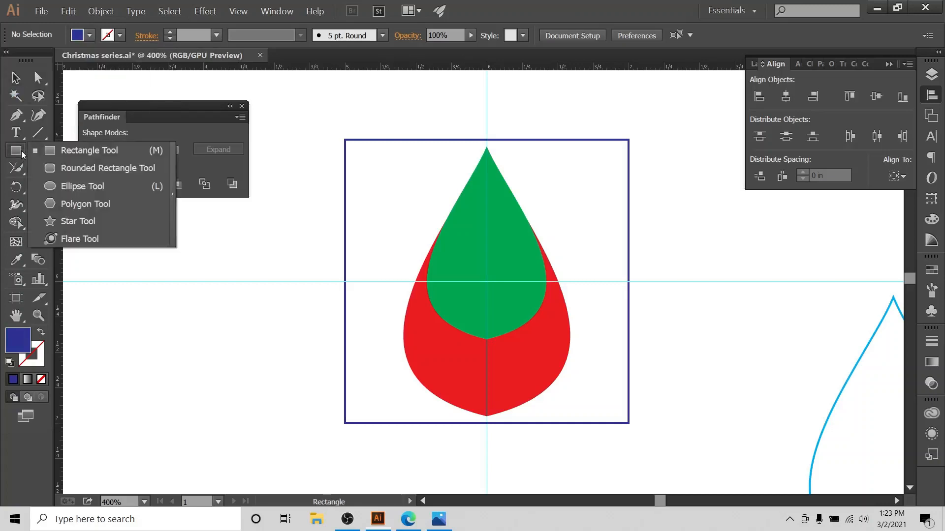
pyautogui.click(68, 187)
pyautogui.click(553, 180)
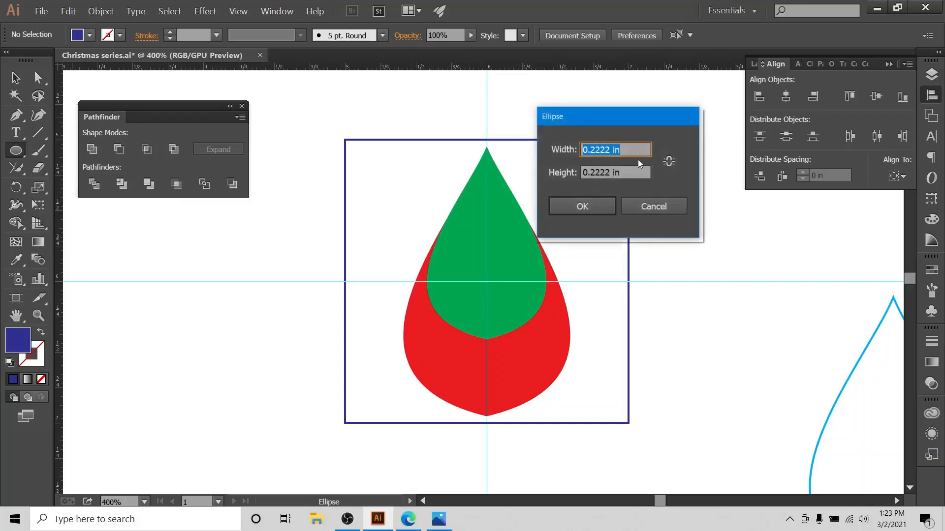
pyautogui.write('.11')
pyautogui.press('Tab')
pyautogui.write('.11')
pyautogui.press('Tab')
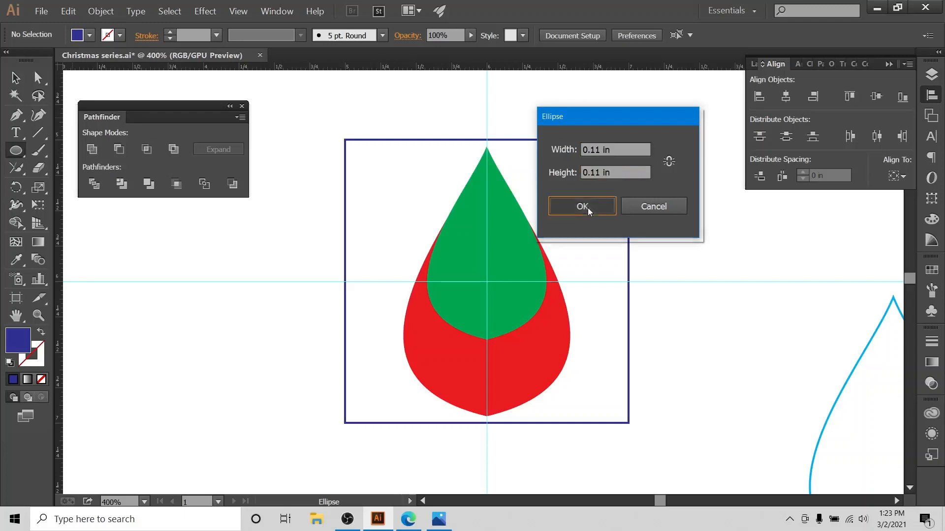
pyautogui.click(582, 207)
# Move the small blue circle onto the vertical guide just below the green teardrop's tip.
pyautogui.press('v')
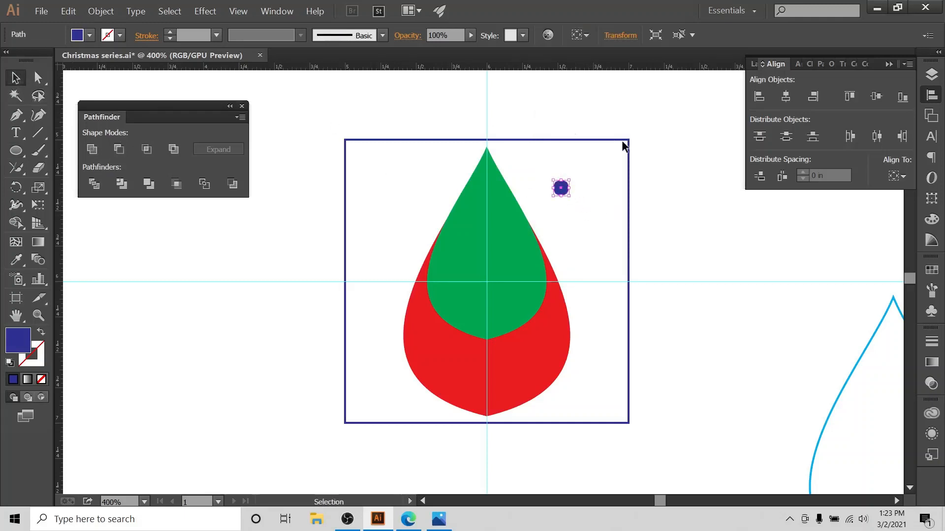
pyautogui.click(609, 161)
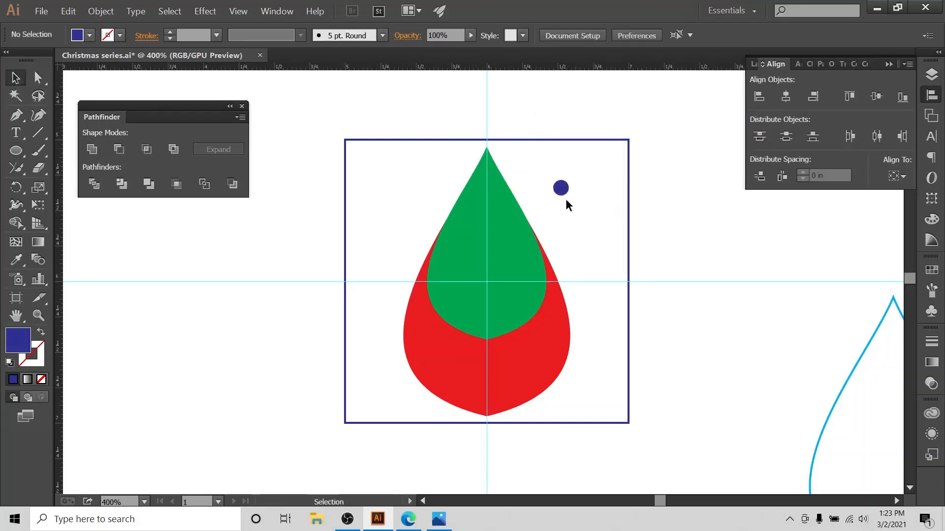
pyautogui.moveTo(564, 193); pyautogui.dragTo(490, 177)
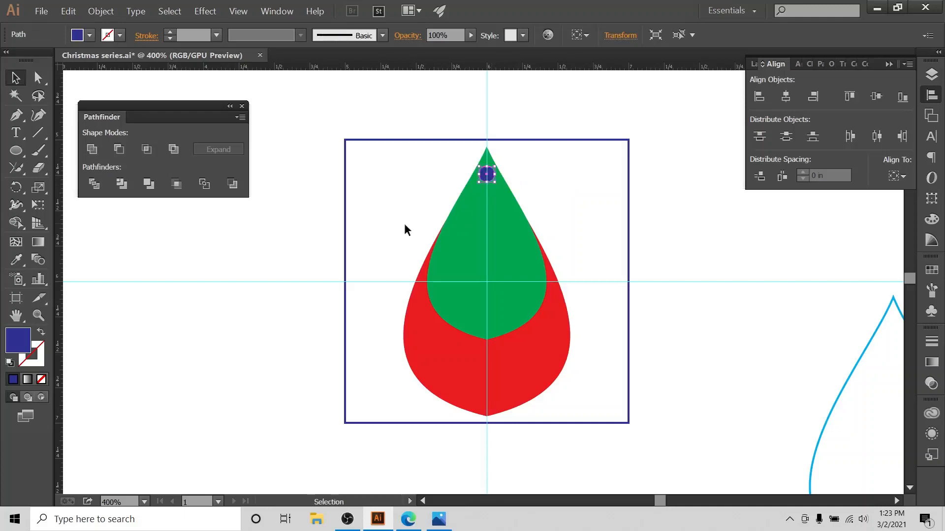
# Center the small blue circle and both teardrops horizontally, aligned to the artboard.
pyautogui.moveTo(404, 223); pyautogui.dragTo(590, 226)
pyautogui.click(606, 209)
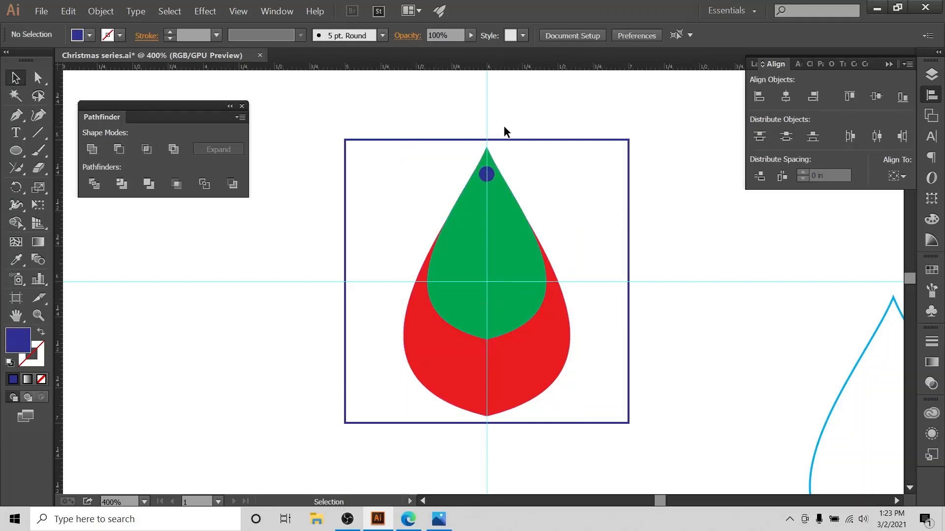
pyautogui.moveTo(504, 126); pyautogui.dragTo(419, 400)
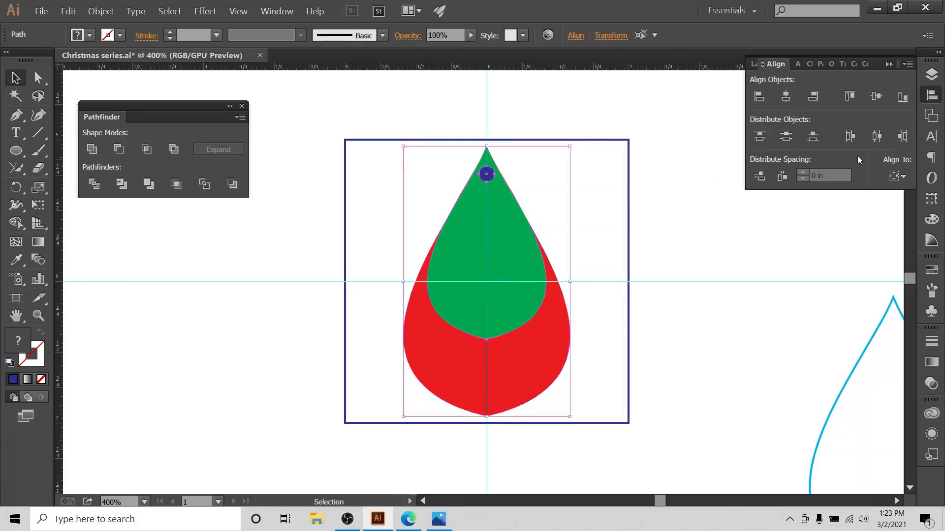
pyautogui.click(898, 176)
pyautogui.click(856, 226)
pyautogui.click(783, 96)
pyautogui.click(507, 175)
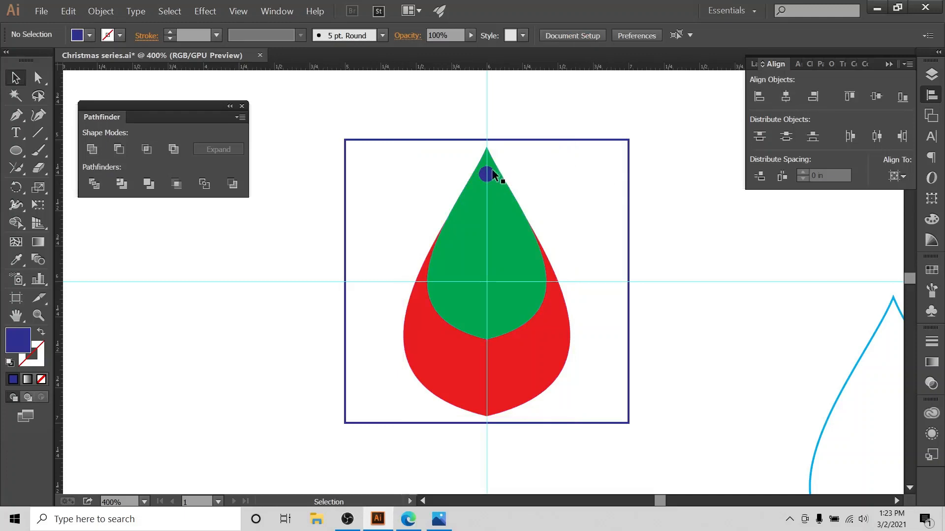
# Check the reference shapes in Photos and draw a larger magenta filled circle without stroke, centered on the small blue circle.
pyautogui.click(439, 519)
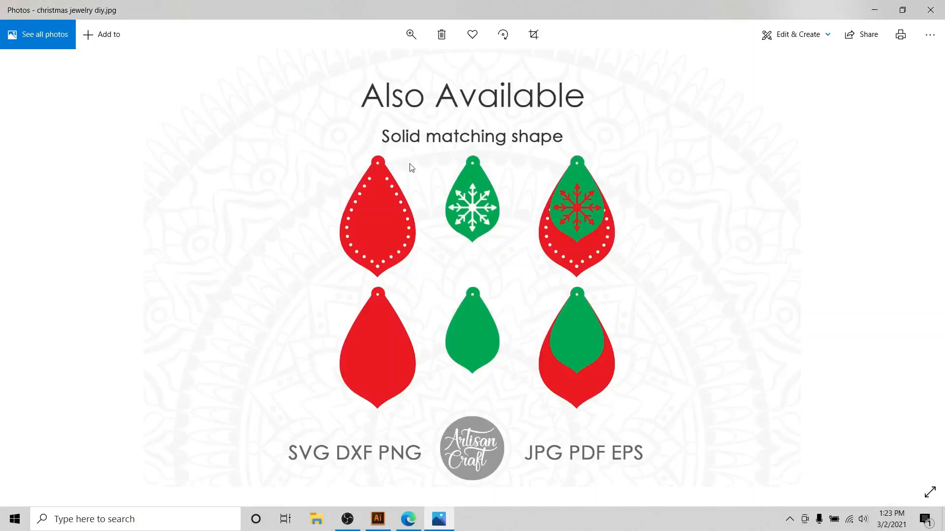
pyautogui.click(378, 519)
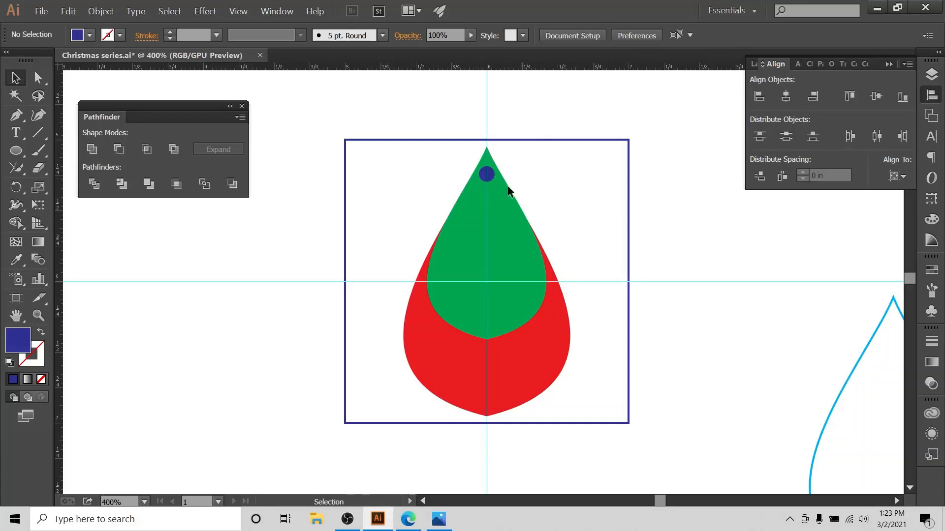
pyautogui.click(90, 36)
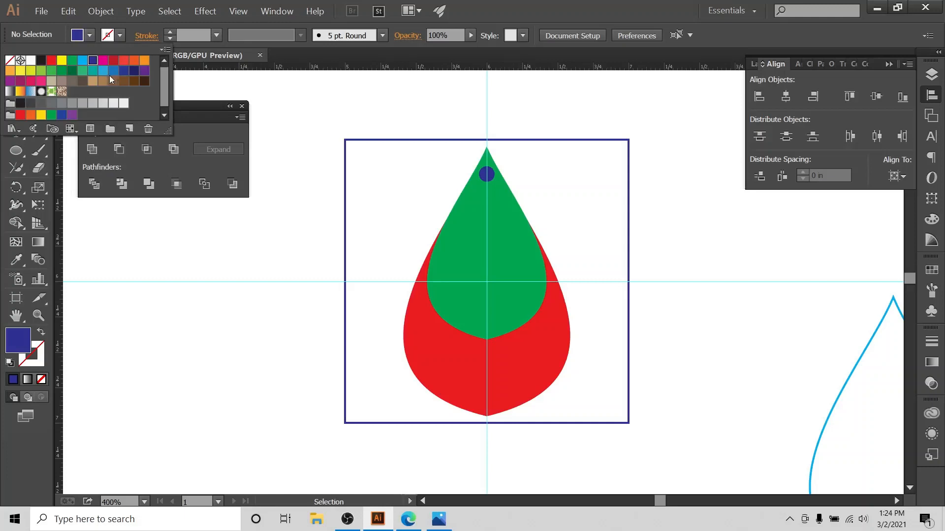
pyautogui.click(103, 60)
pyautogui.click(185, 256)
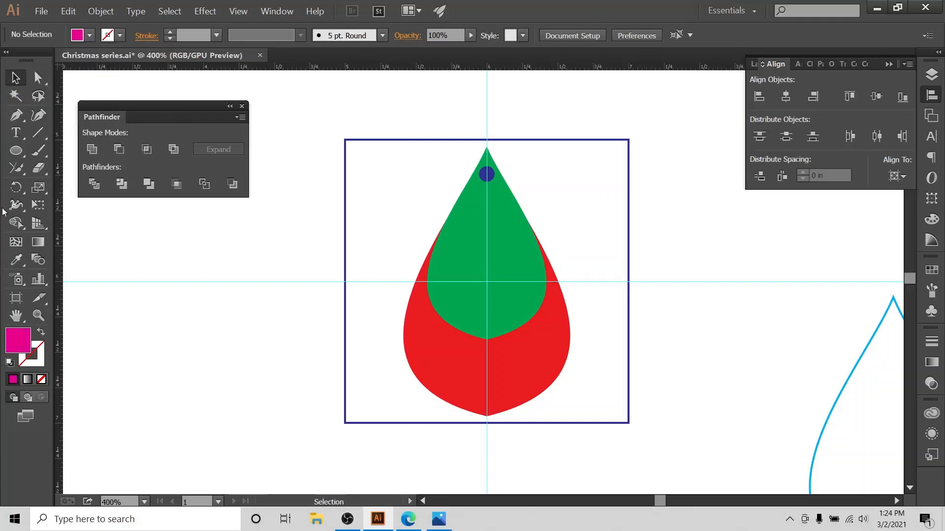
pyautogui.click(16, 151)
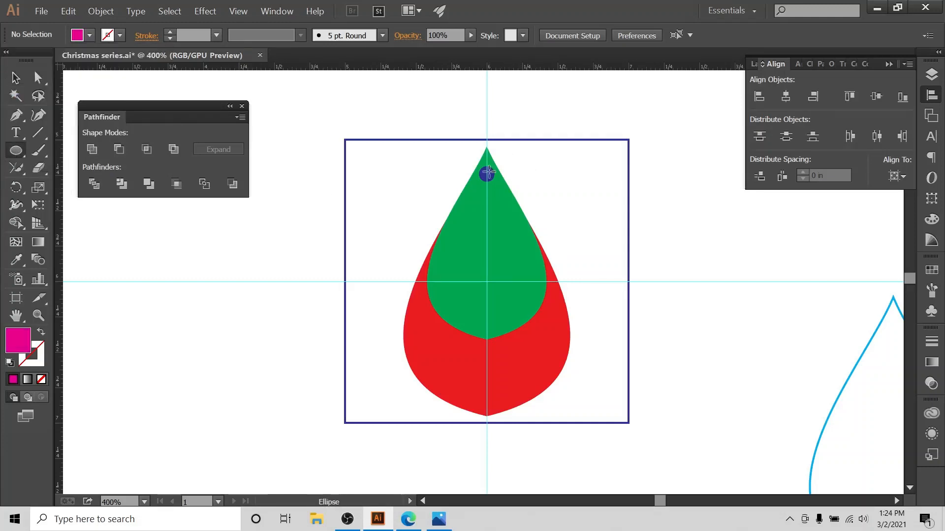
pyautogui.moveTo(487, 173); pyautogui.dragTo(506, 190)
pyautogui.press('v')
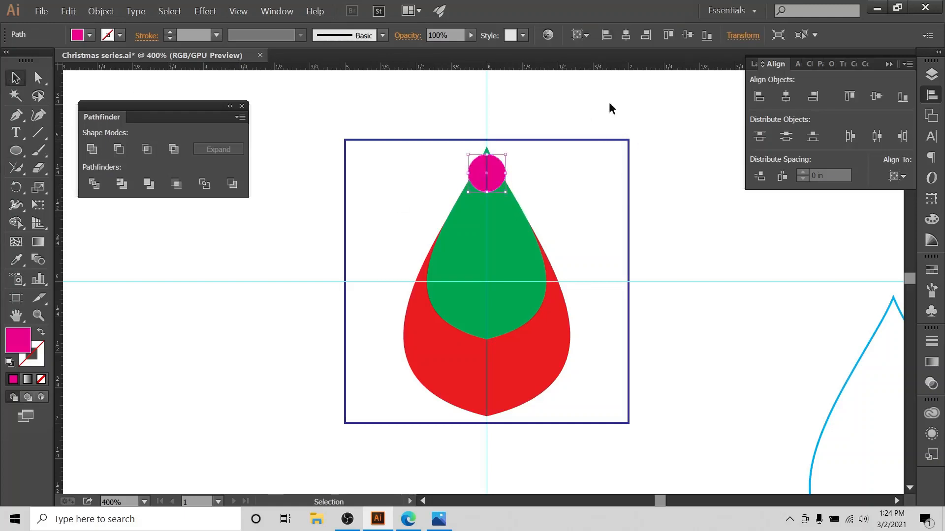
pyautogui.click(612, 108)
# Select the blue circle's path in the Earrings layer and bring it to the front, above the magenta circle.
pyautogui.click(931, 75)
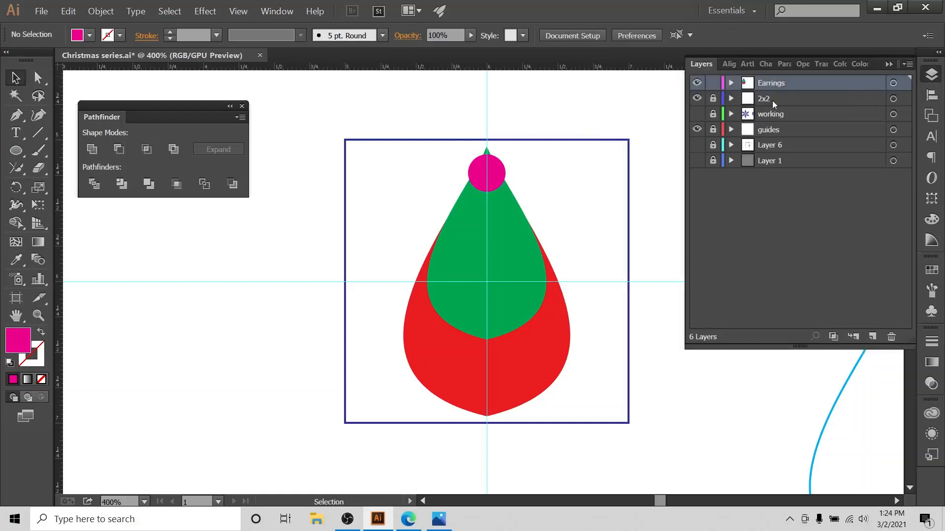
pyautogui.click(731, 83)
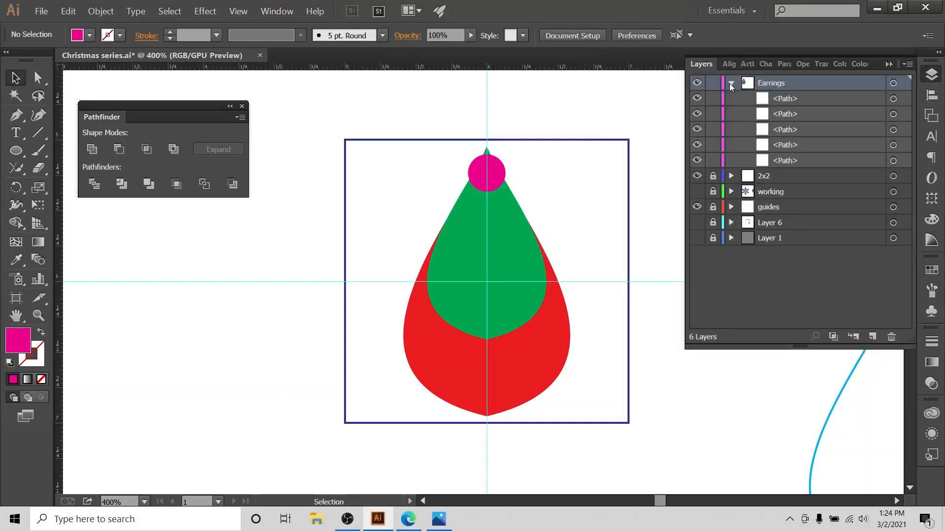
pyautogui.click(773, 115)
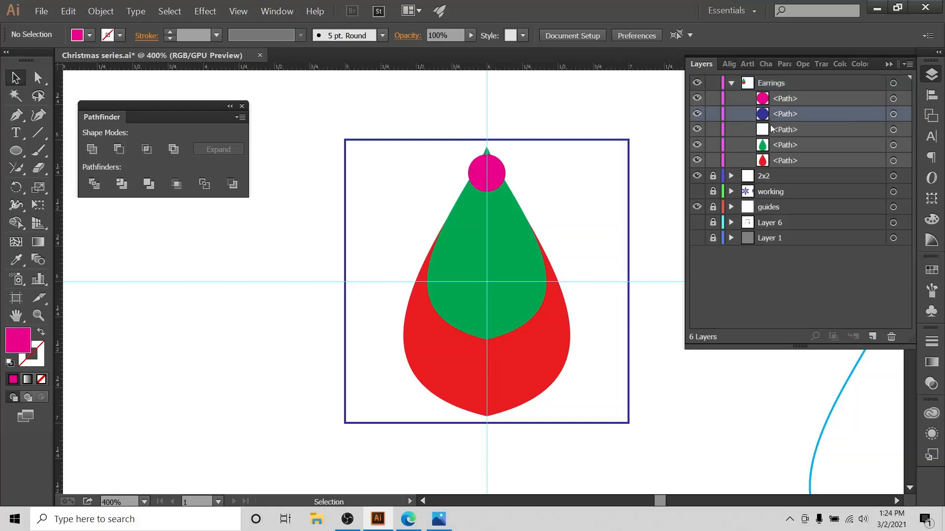
pyautogui.click(893, 114)
pyautogui.rightClick(506, 174)
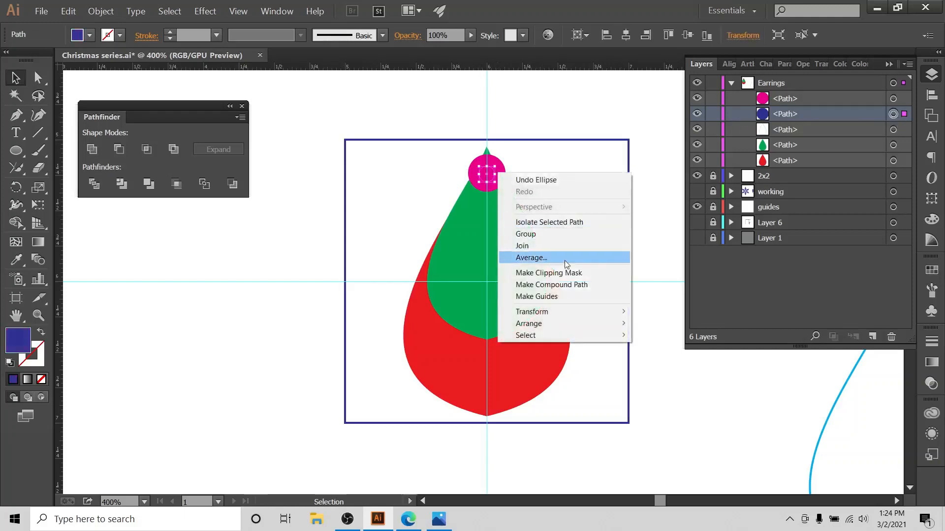
pyautogui.moveTo(565, 312)
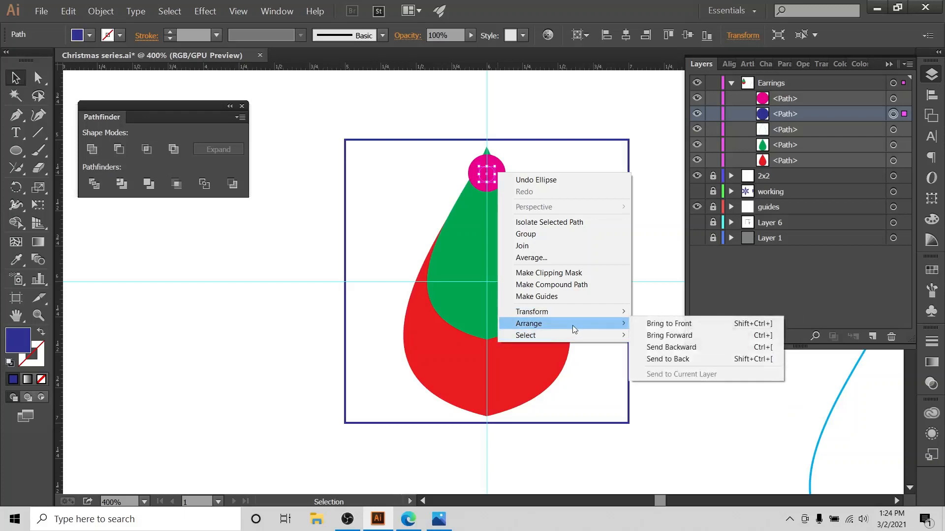
pyautogui.click(651, 324)
pyautogui.click(526, 186)
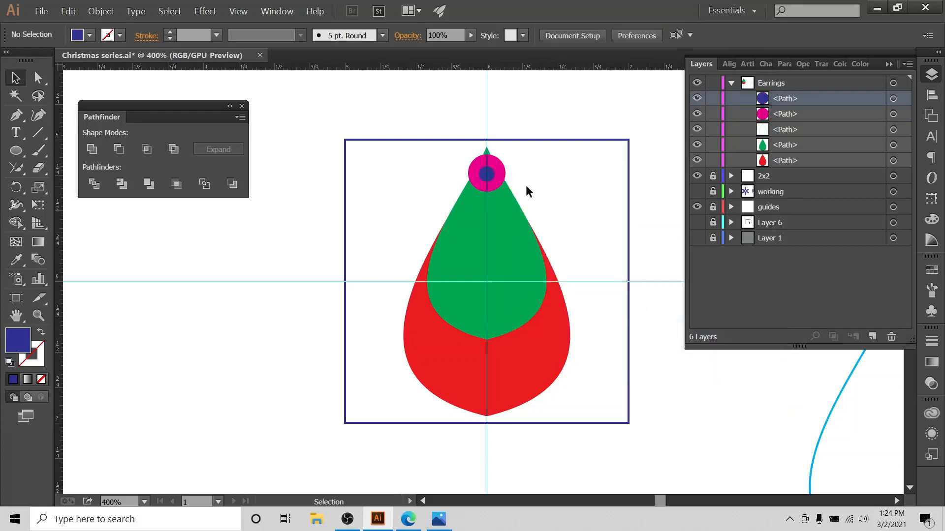
# Center the magenta and blue circles on each other, aligned to the selection.
pyautogui.click(496, 170)
pyautogui.keyDown('shift'); pyautogui.click(488, 174); pyautogui.keyUp('shift')
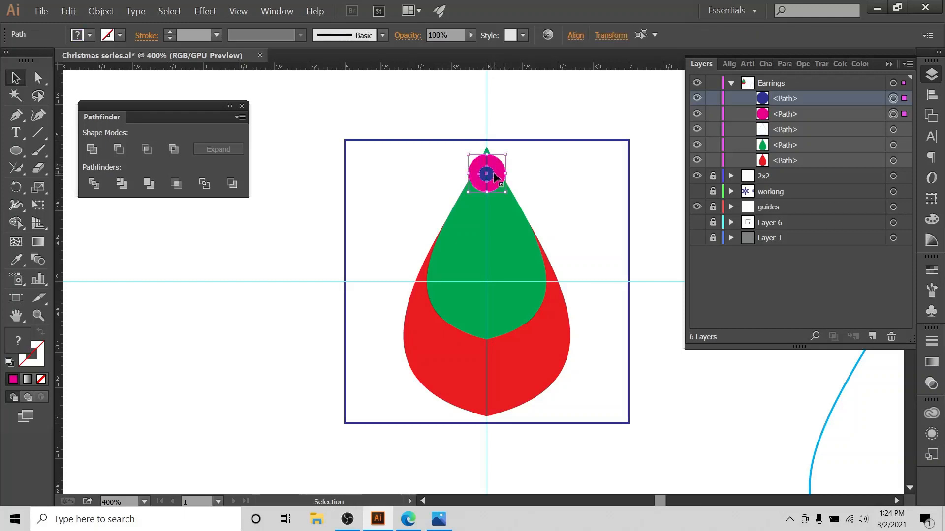
pyautogui.click(459, 144)
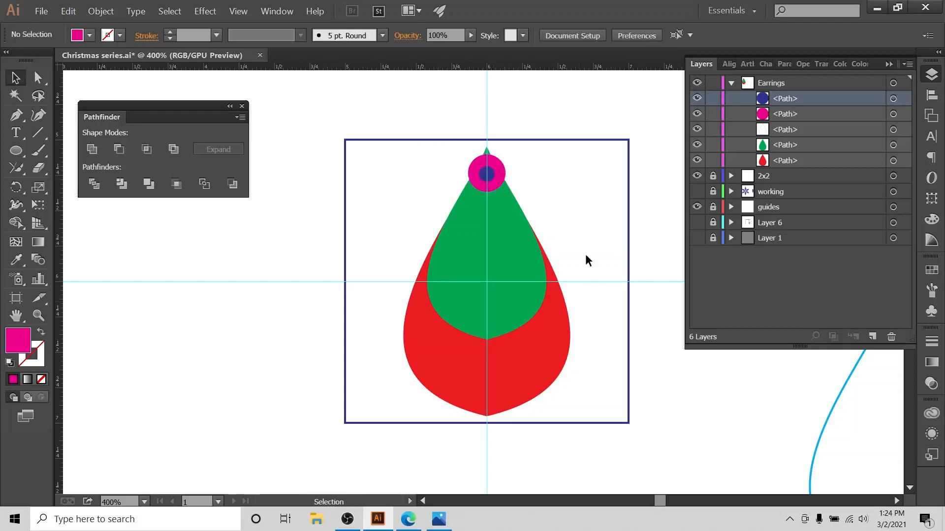
pyautogui.click(496, 171)
pyautogui.keyDown('shift'); pyautogui.click(489, 175); pyautogui.keyUp('shift')
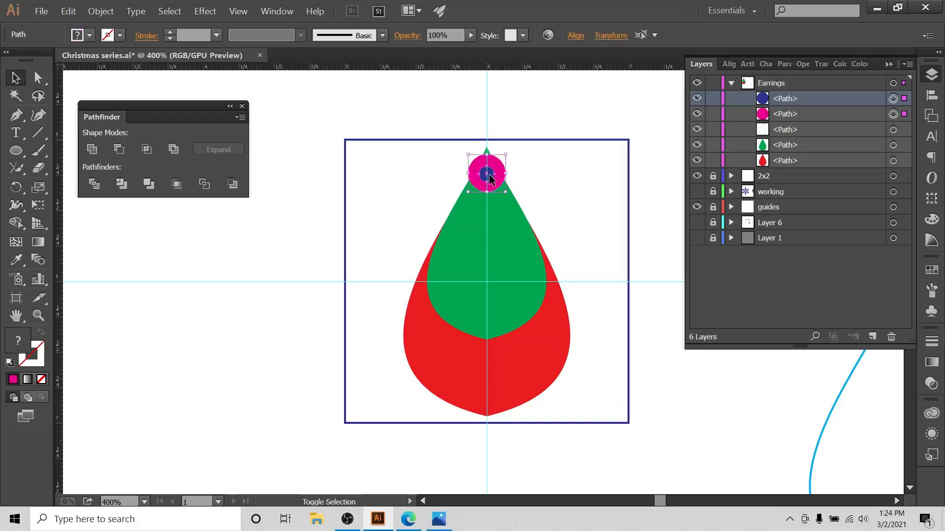
pyautogui.click(931, 95)
pyautogui.click(896, 176)
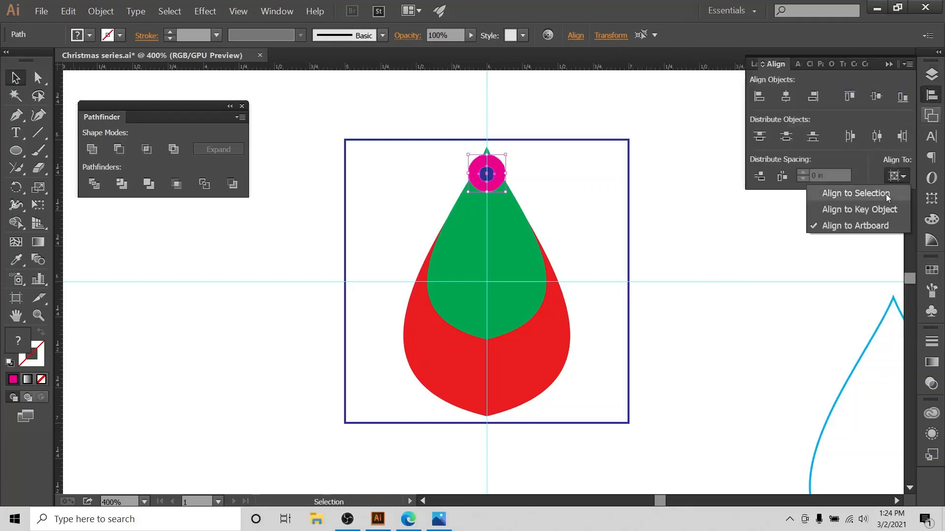
pyautogui.click(857, 196)
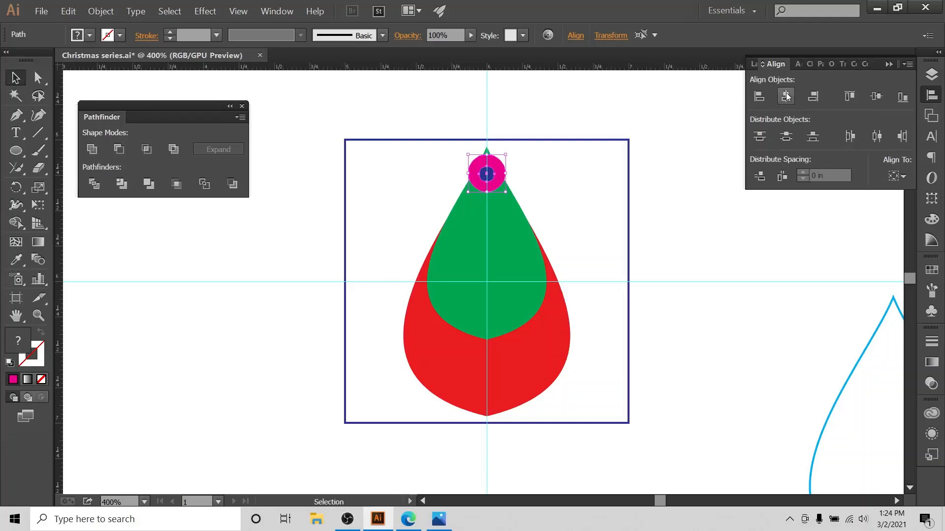
pyautogui.click(876, 96)
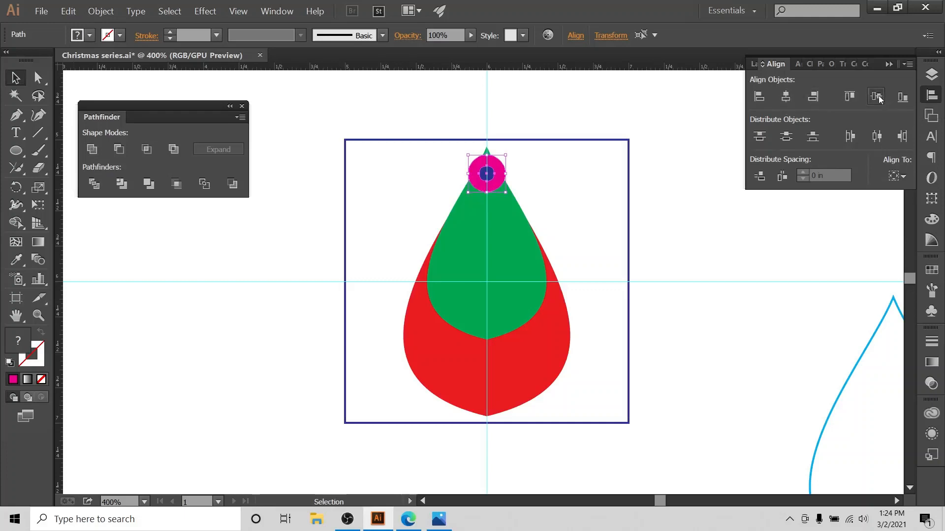
pyautogui.click(584, 142)
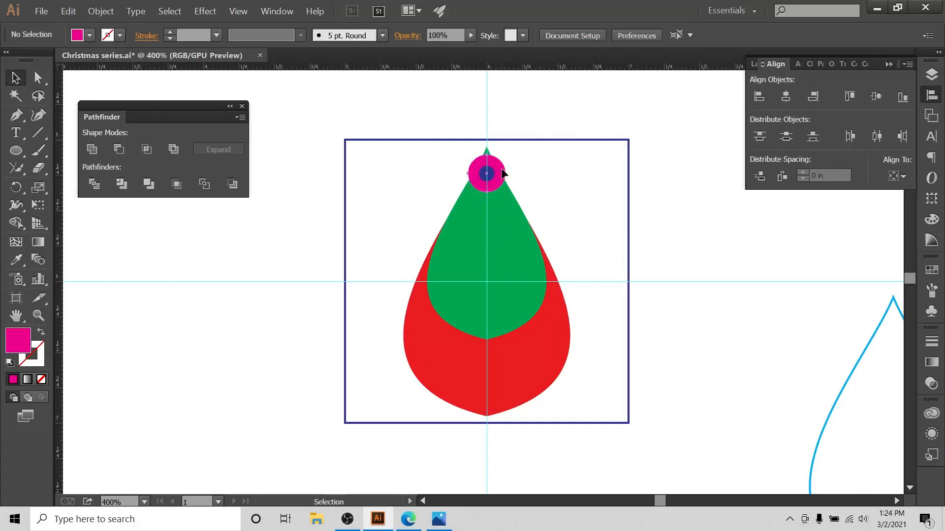
# Nudge the magenta and blue circles up together until the magenta one almost covers the green teardrop's tip.
pyautogui.click(496, 180)
pyautogui.keyDown('shift'); pyautogui.click(491, 178); pyautogui.keyUp('shift')
pyautogui.press('Up')
pyautogui.press('Up')
pyautogui.press('Up')
pyautogui.press('Up')
pyautogui.press('Up')
pyautogui.press('Up')
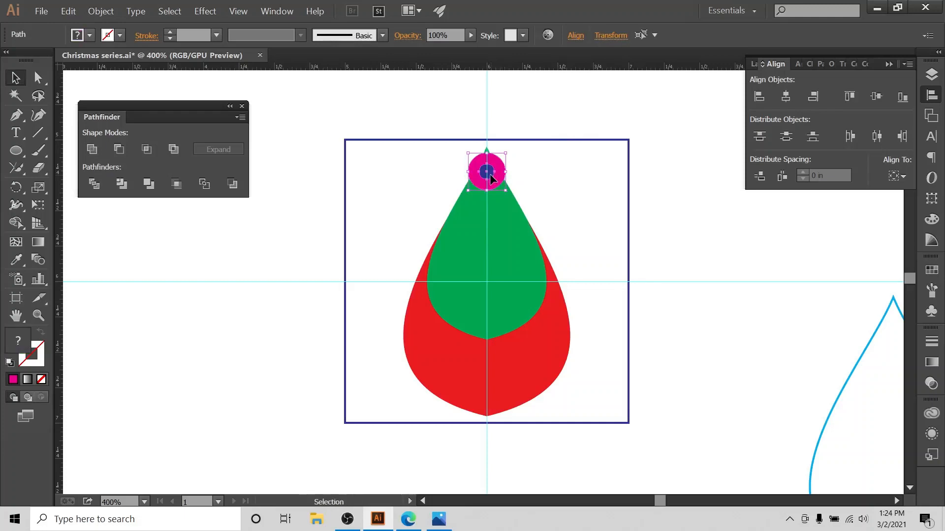
pyautogui.press('Down')
pyautogui.press('Down')
pyautogui.press('Down')
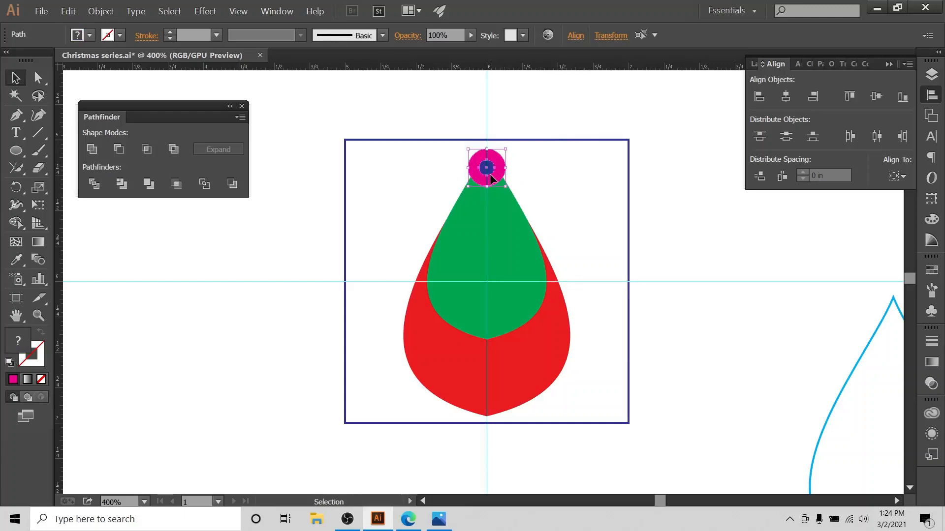
pyautogui.click(574, 204)
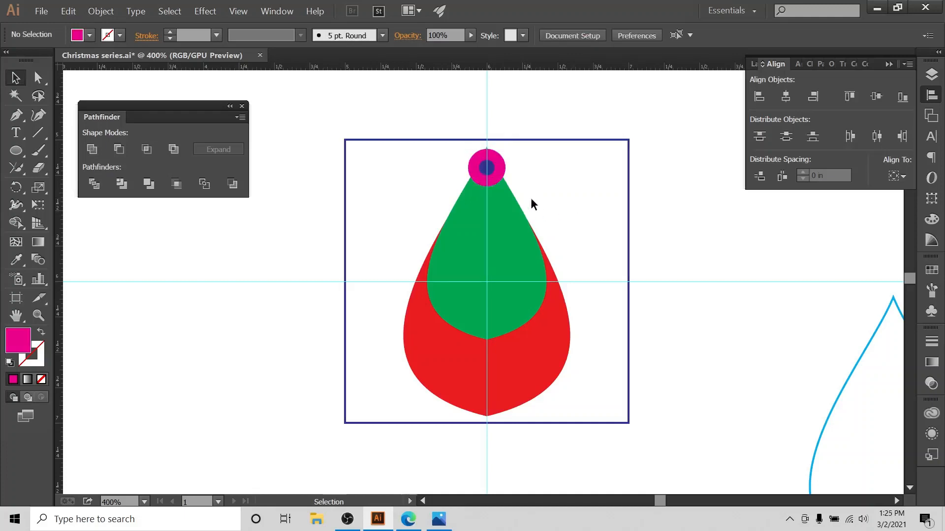
# Hide the 2x2 and guides layers.
pyautogui.click(931, 74)
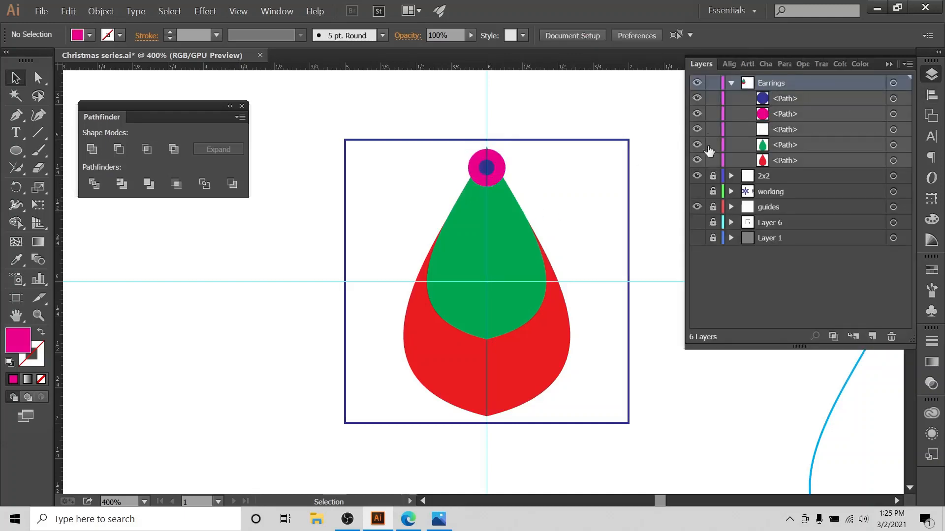
pyautogui.click(696, 176)
pyautogui.click(697, 207)
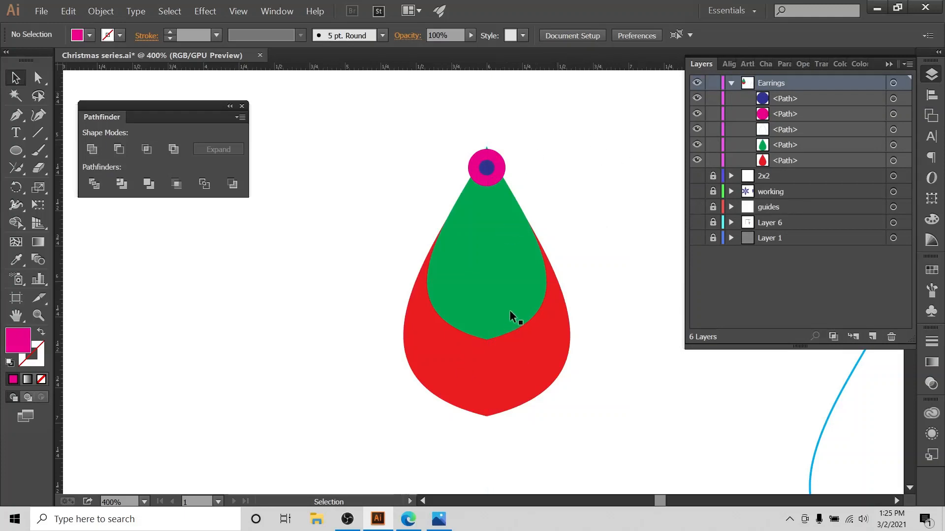
# Check the stacked earring reference picture in the web browser and return to the Illustrator drawing.
pyautogui.hotkey('ctrl', '+')
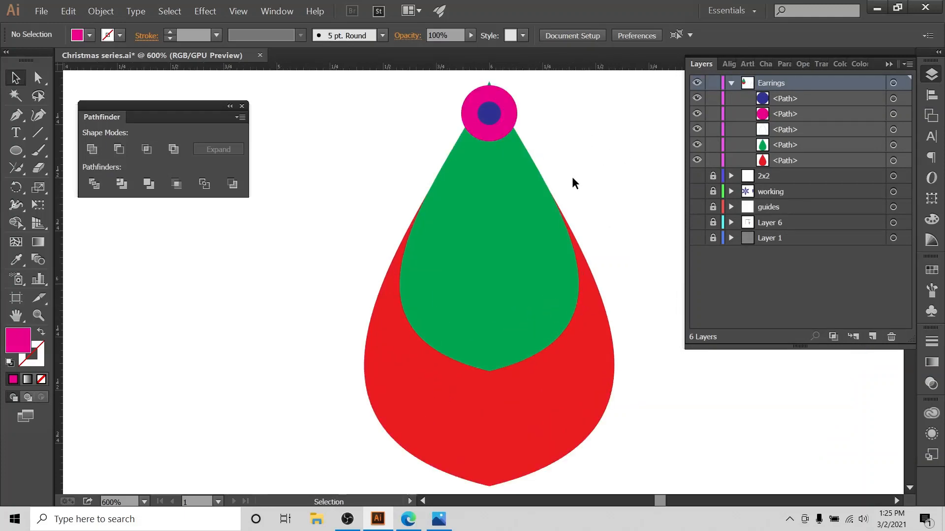
pyautogui.scroll(-1, 574, 173)
pyautogui.scroll(2, 578, 175)
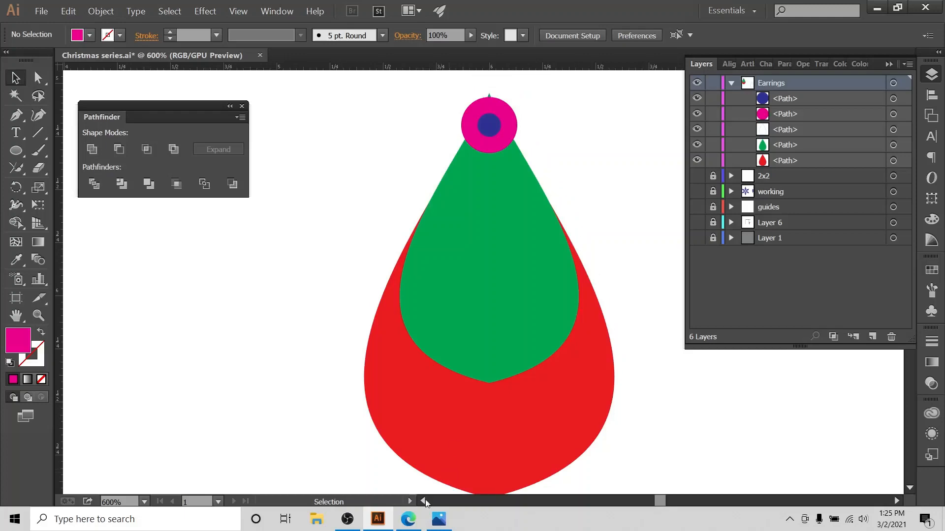
pyautogui.click(414, 523)
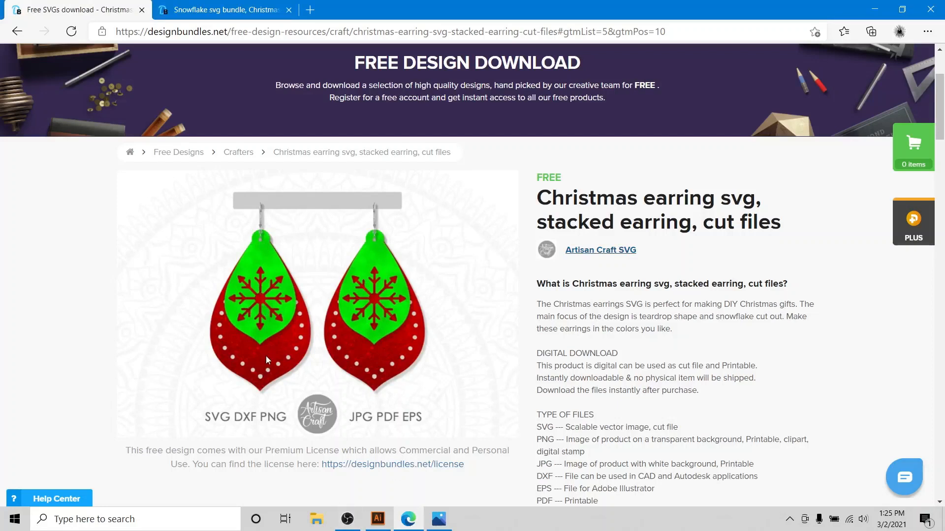
pyautogui.click(377, 519)
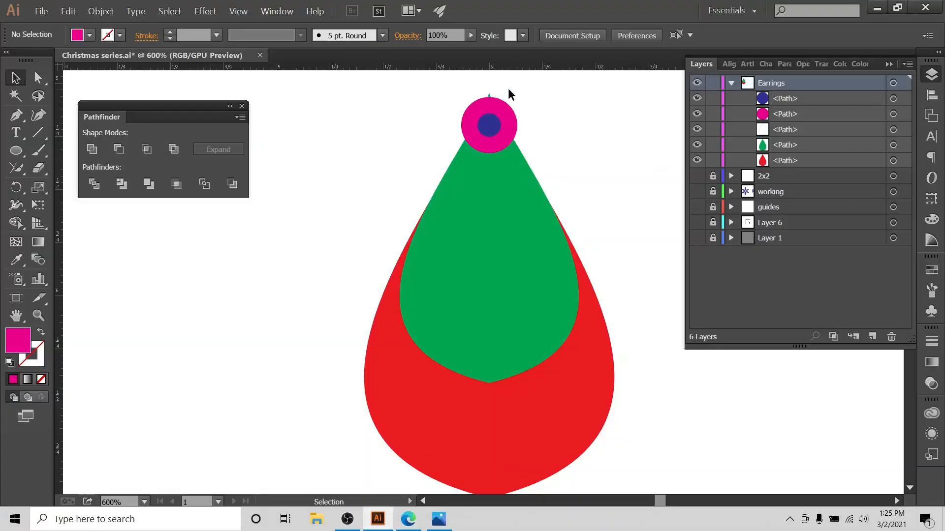
# Select the green teardrop and set the Eraser tool's size to 7 pt.
pyautogui.hotkey('ctrl', '+')
pyautogui.hotkey('ctrl', '+')
pyautogui.scroll(5, 588, 128)
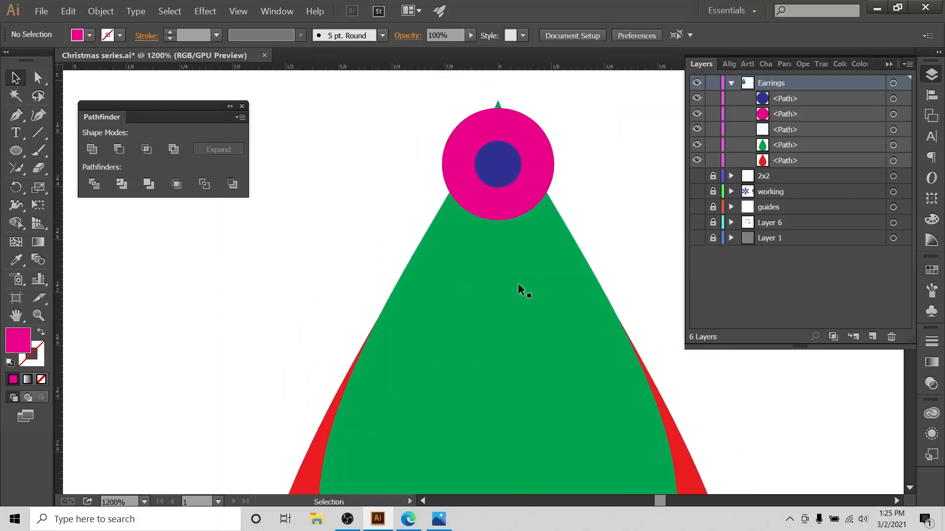
pyautogui.click(509, 252)
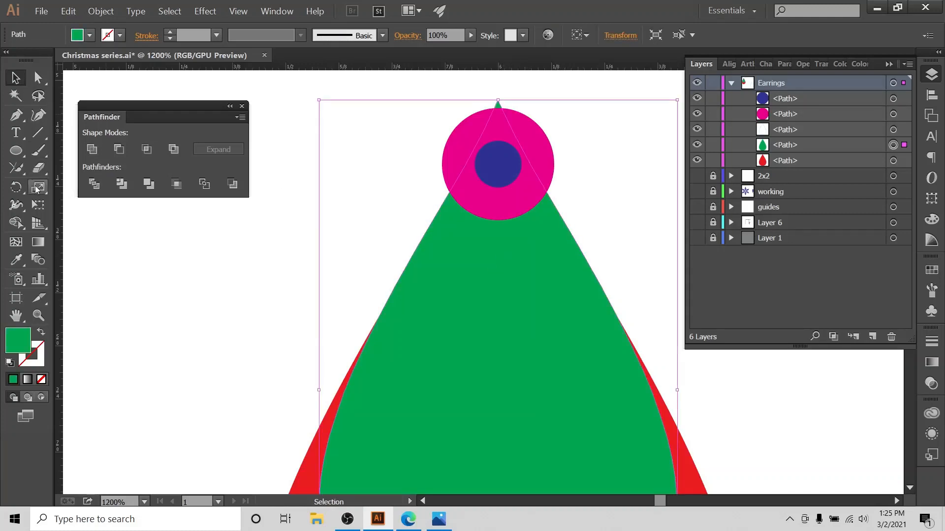
pyautogui.click(39, 168)
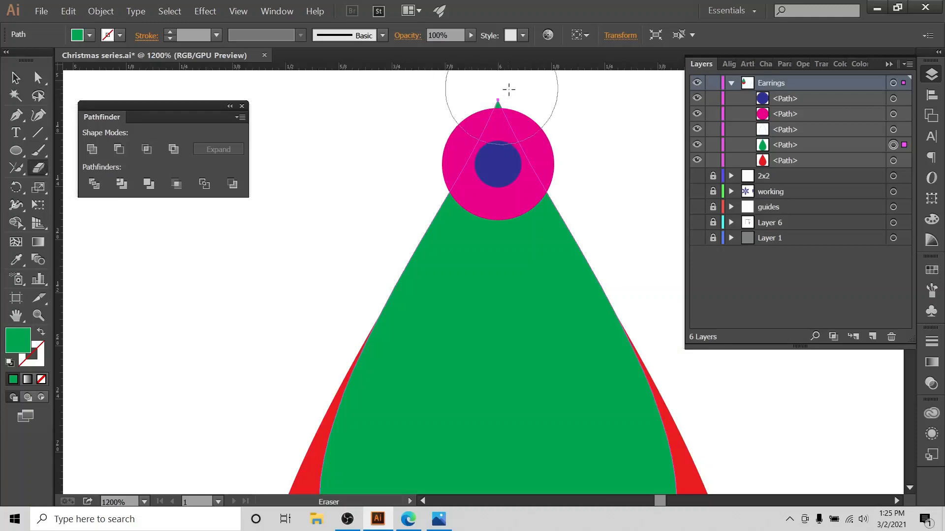
pyautogui.doubleClick(38, 167)
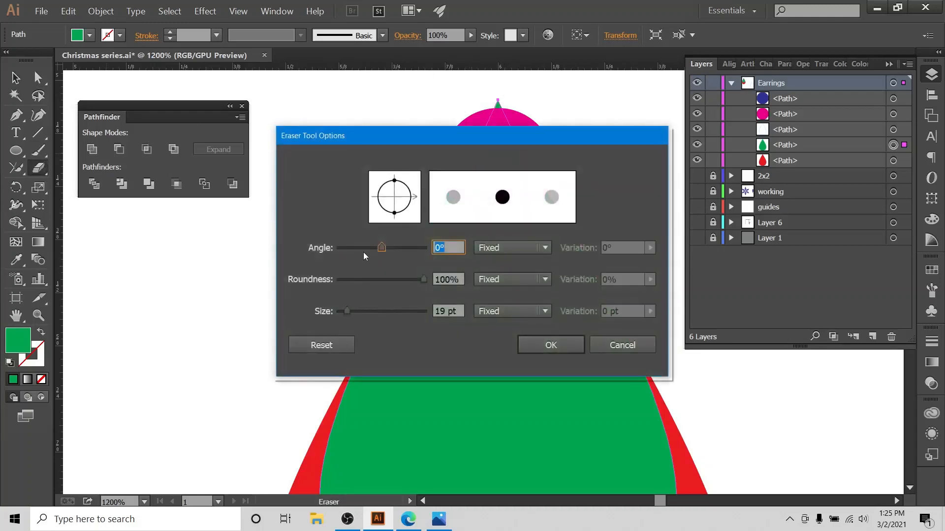
pyautogui.moveTo(346, 312); pyautogui.dragTo(340, 312)
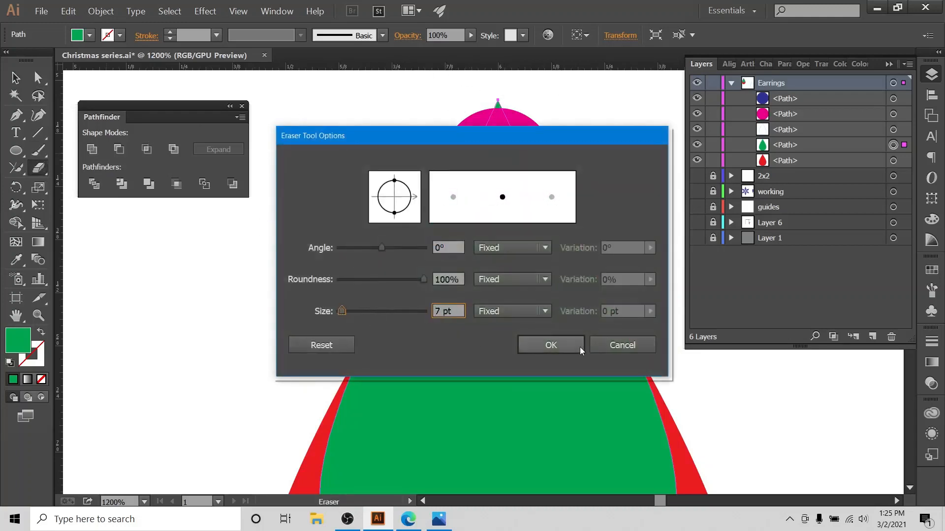
pyautogui.click(563, 347)
# Erase the green teardrop's pointed tip that sticks out above the magenta circle, and deselect it.
pyautogui.scroll(1, 335, 305)
pyautogui.moveTo(525, 122); pyautogui.dragTo(469, 128)
pyautogui.press('v')
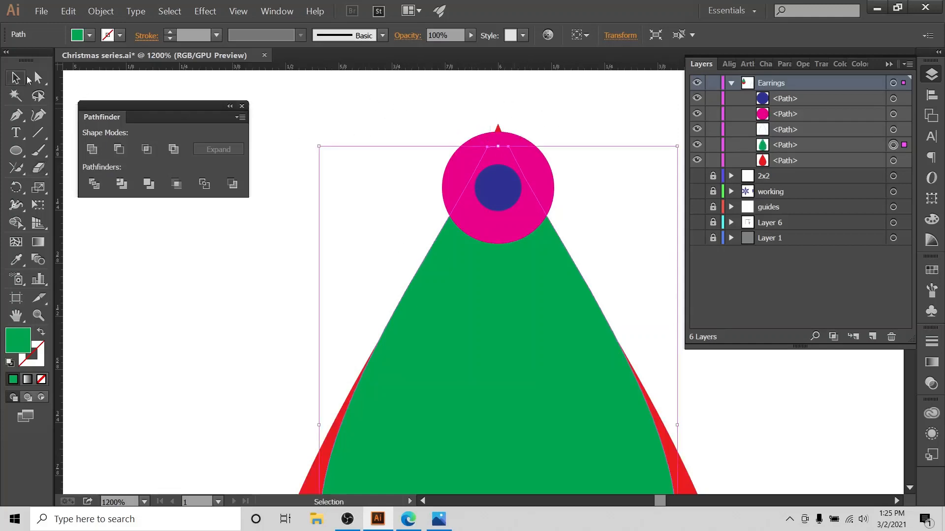
pyautogui.click(288, 215)
# Select the red teardrop and erase its pointed tip above the magenta circle.
pyautogui.scroll(-5, 288, 231)
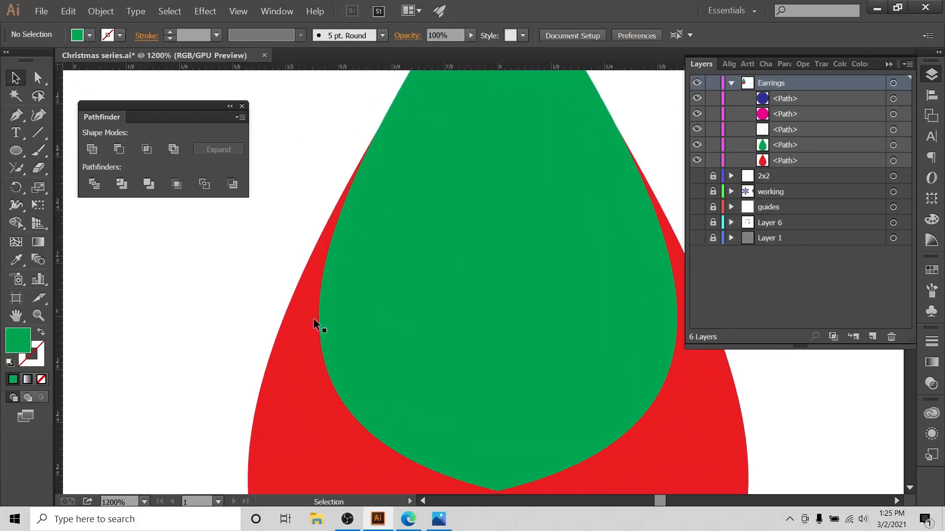
pyautogui.press('a')
pyautogui.hotkey('ctrl', '-')
pyautogui.hotkey('ctrl', '-')
pyautogui.click(468, 419)
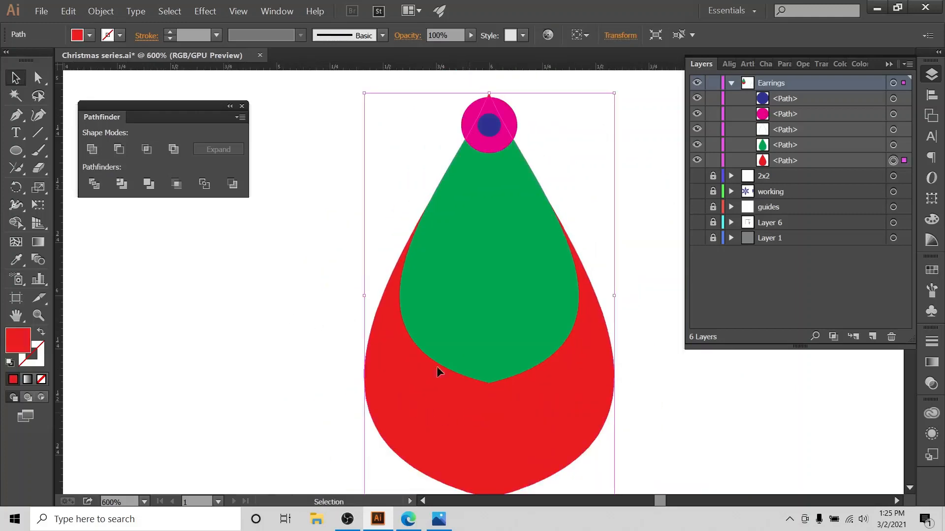
pyautogui.hotkey('shift', 'e')
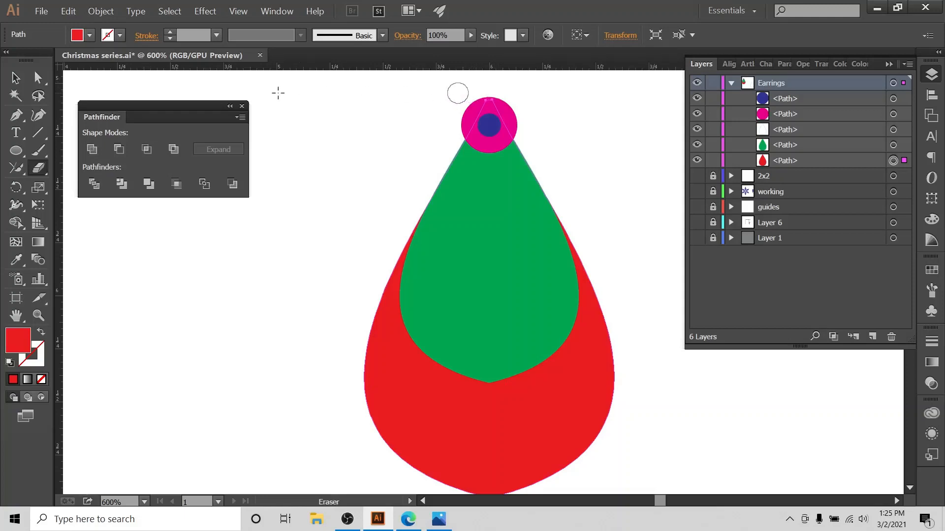
pyautogui.click(23, 79)
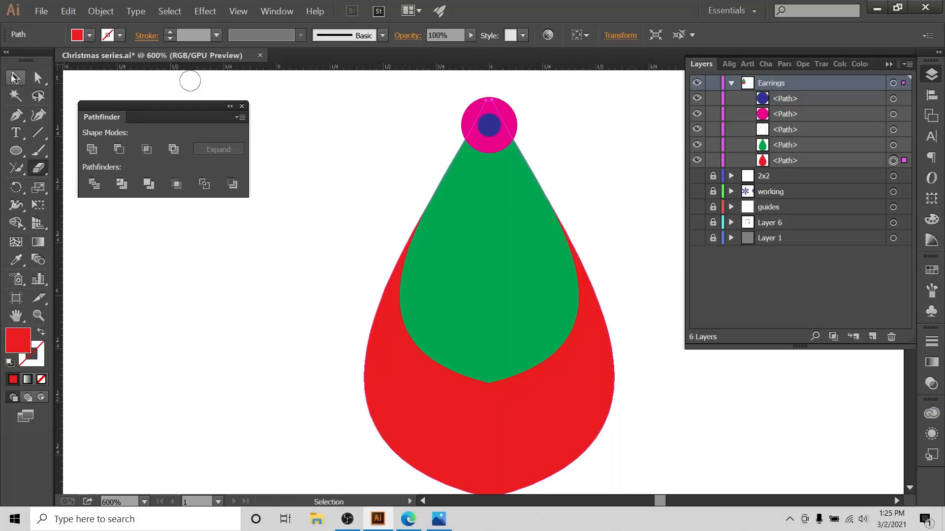
pyautogui.click(345, 121)
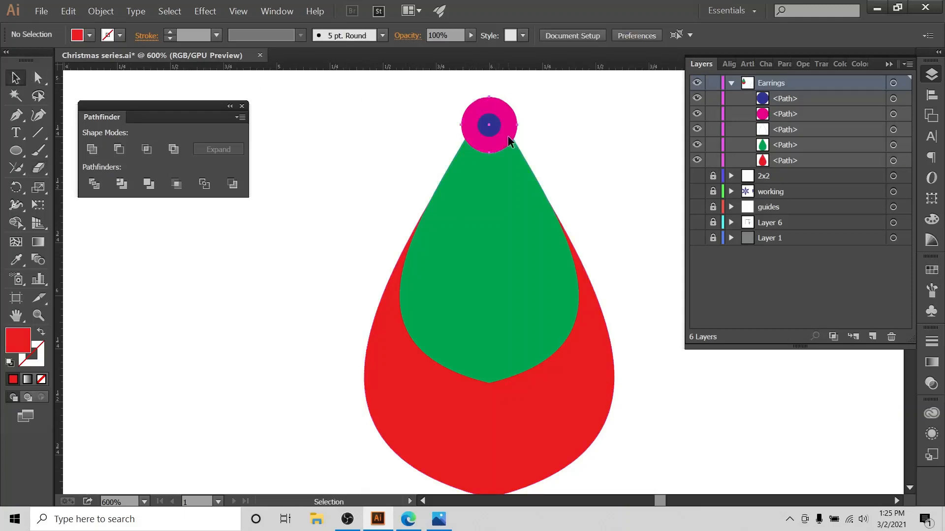
pyautogui.click(507, 135)
pyautogui.click(518, 205)
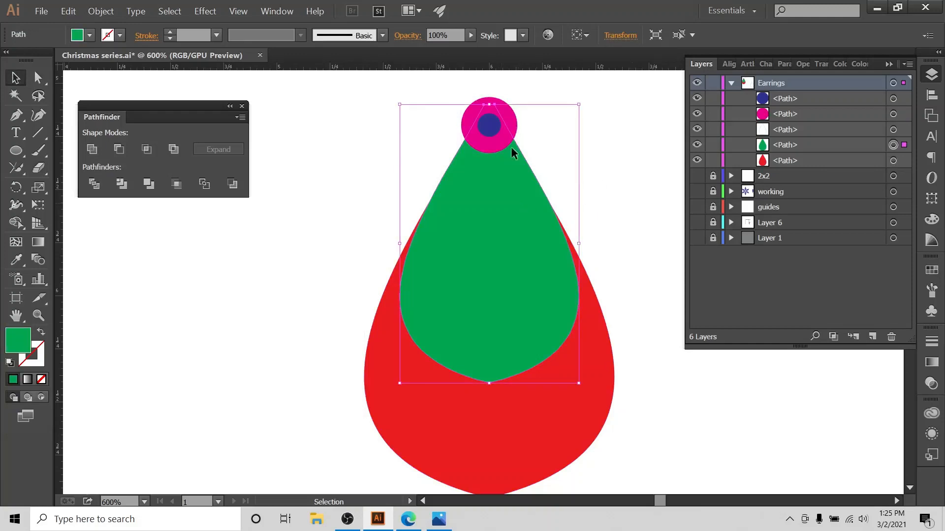
pyautogui.click(518, 120)
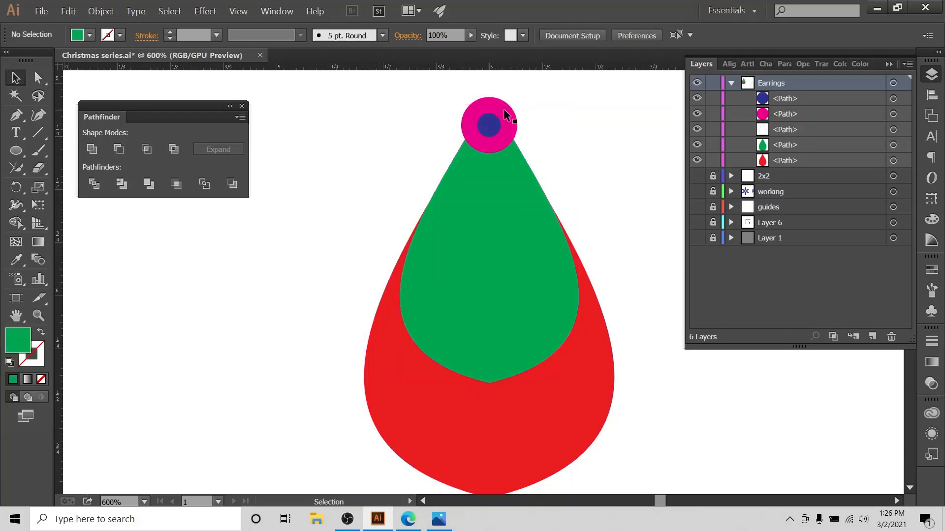
pyautogui.click(505, 116)
pyautogui.click(381, 361)
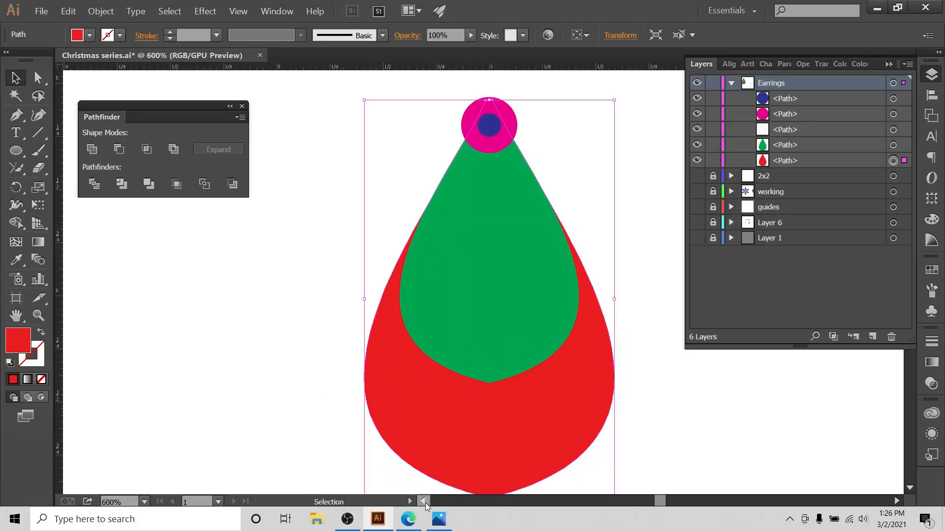
# Check the solid matching earring shapes in the Photos reference image and return to Illustrator.
pyautogui.click(439, 520)
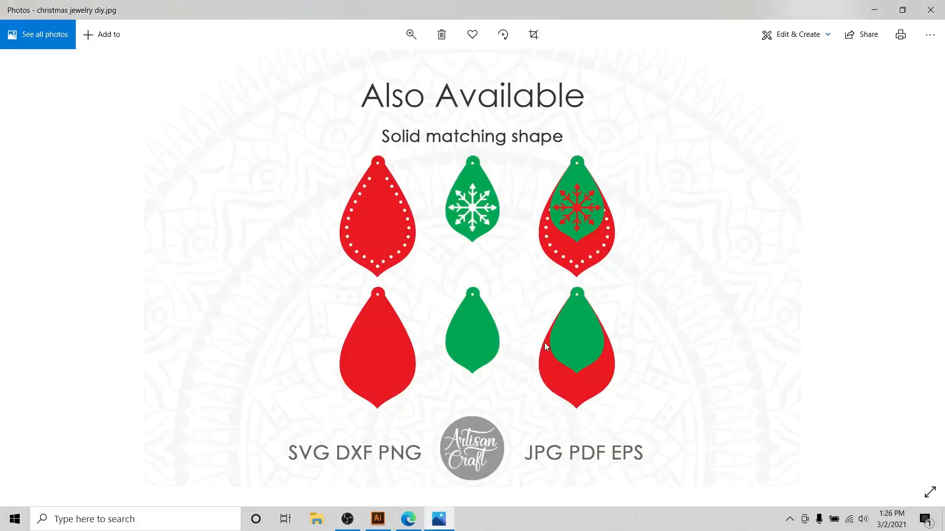
pyautogui.click(378, 519)
pyautogui.click(341, 264)
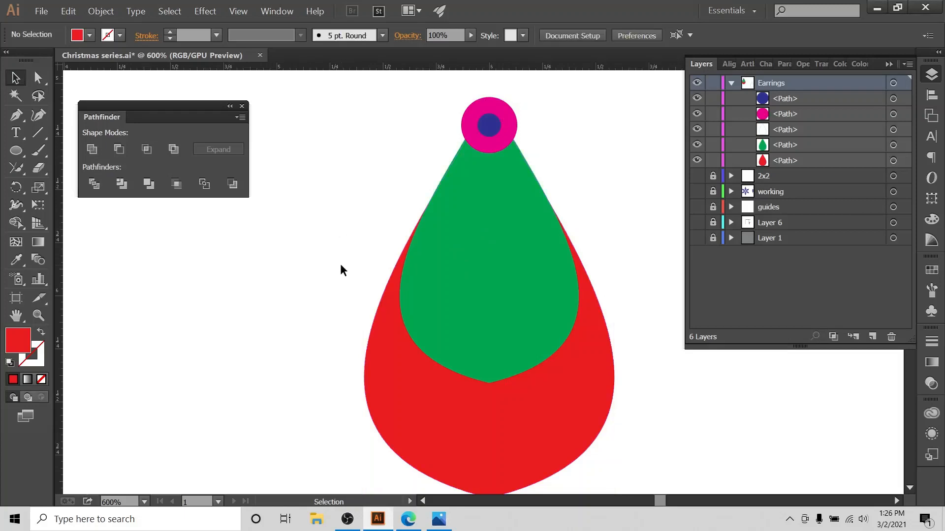
pyautogui.hotkey('ctrl', '-')
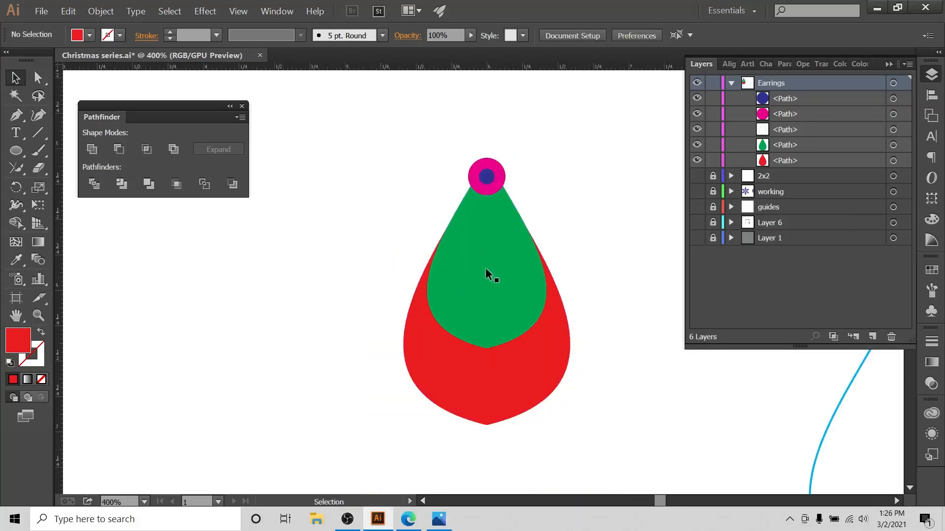
pyautogui.click(486, 190)
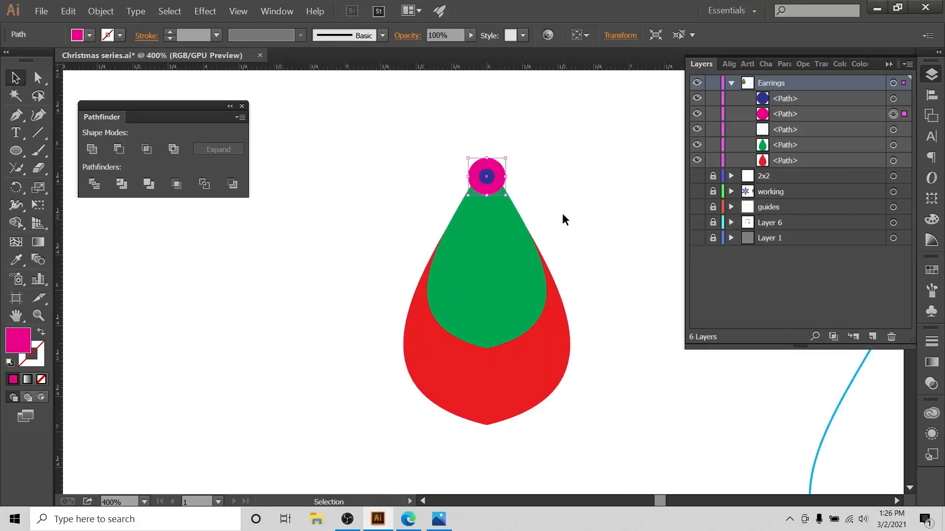
pyautogui.hotkey('ctrl', 'f')
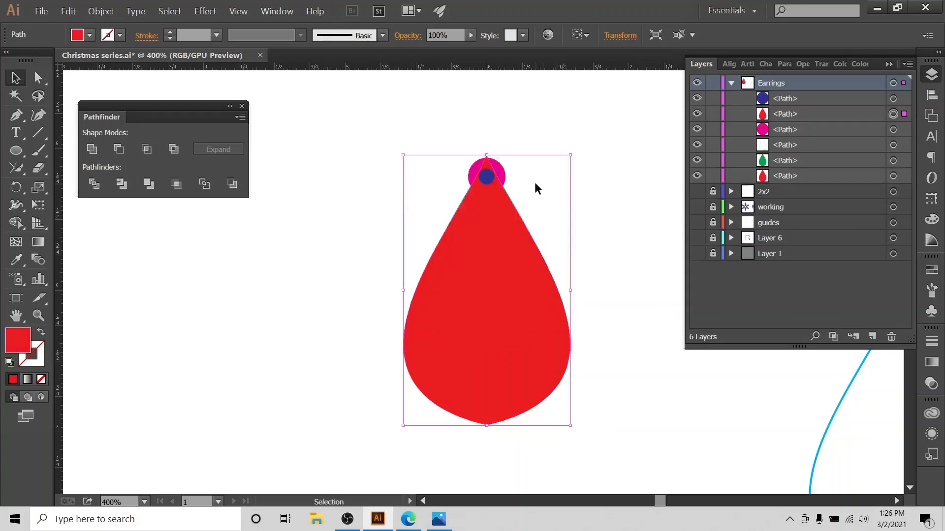
pyautogui.hotkey('ctrl', 'z')
pyautogui.click(554, 165)
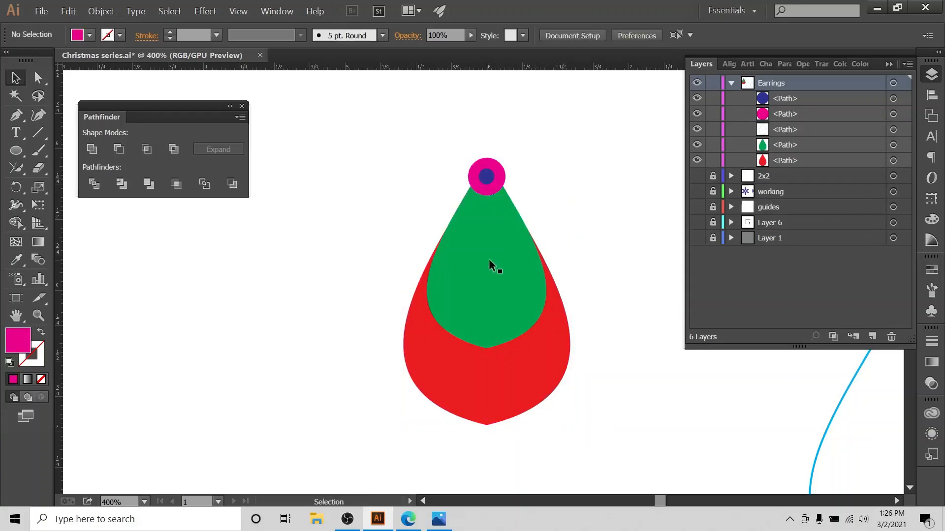
pyautogui.click(490, 264)
pyautogui.click(511, 166)
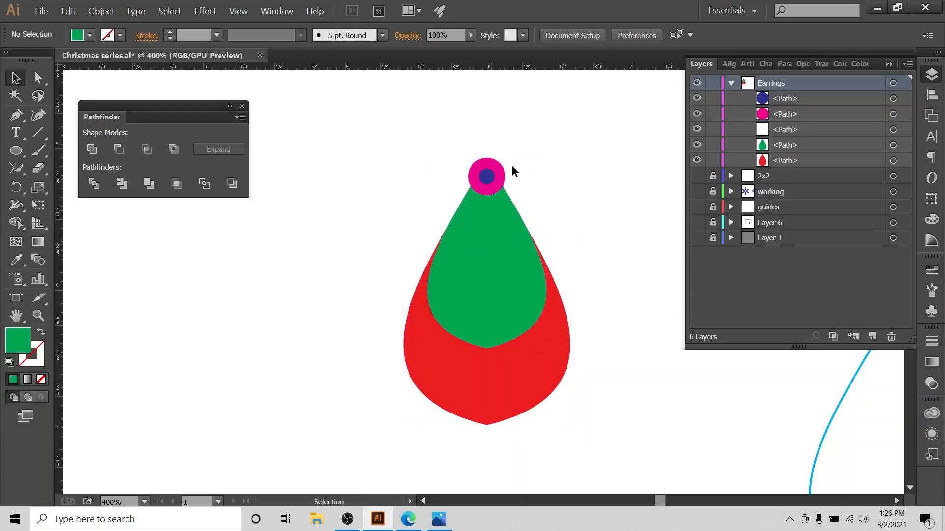
# Copy the magenta circle and paste the duplicate in front, exactly on top of the original.
pyautogui.click(498, 172)
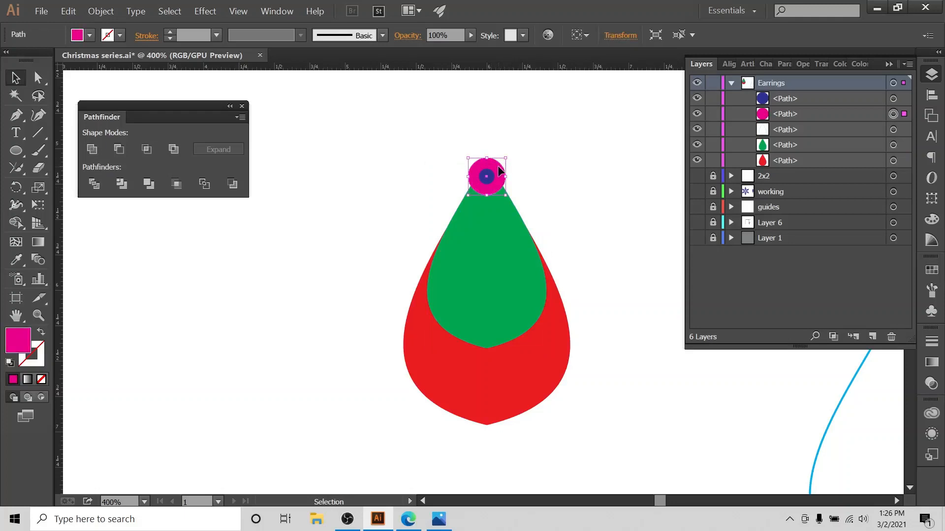
pyautogui.press('a')
pyautogui.hotkey('ctrl', 'c')
pyautogui.hotkey('ctrl', 'f')
pyautogui.press('v')
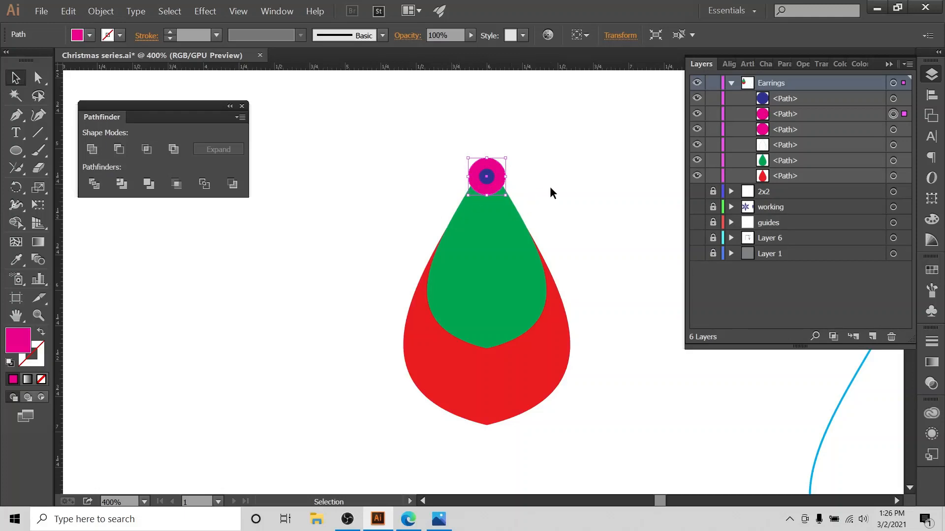
pyautogui.click(550, 188)
# Unite the upper magenta circle with the green teardrop into a single shape using Pathfinder.
pyautogui.click(498, 174)
pyautogui.keyDown('shift'); pyautogui.click(498, 222); pyautogui.keyUp('shift')
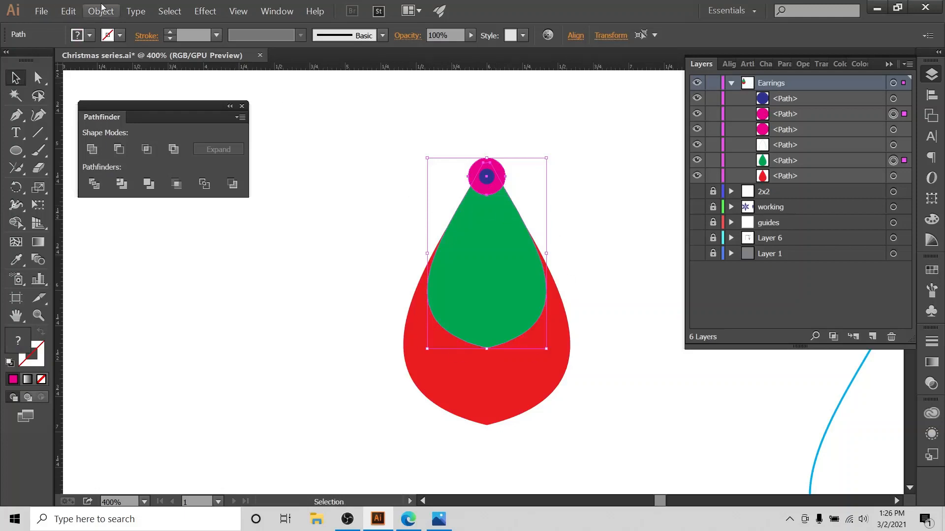
pyautogui.click(101, 11)
pyautogui.click(123, 127)
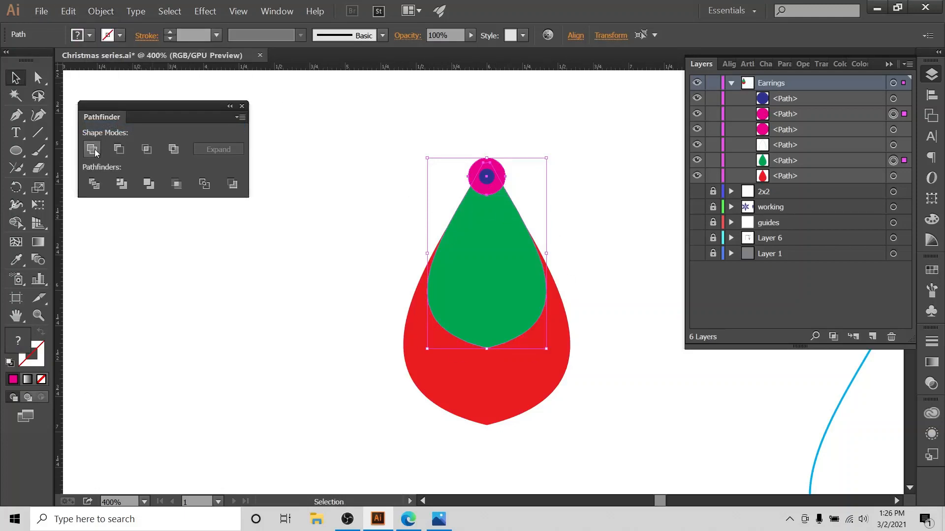
pyautogui.click(91, 149)
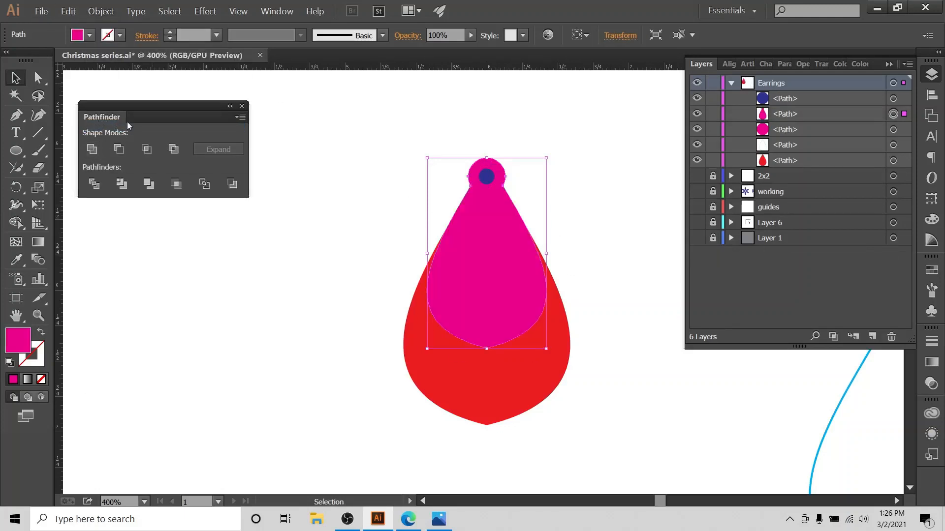
pyautogui.click(277, 11)
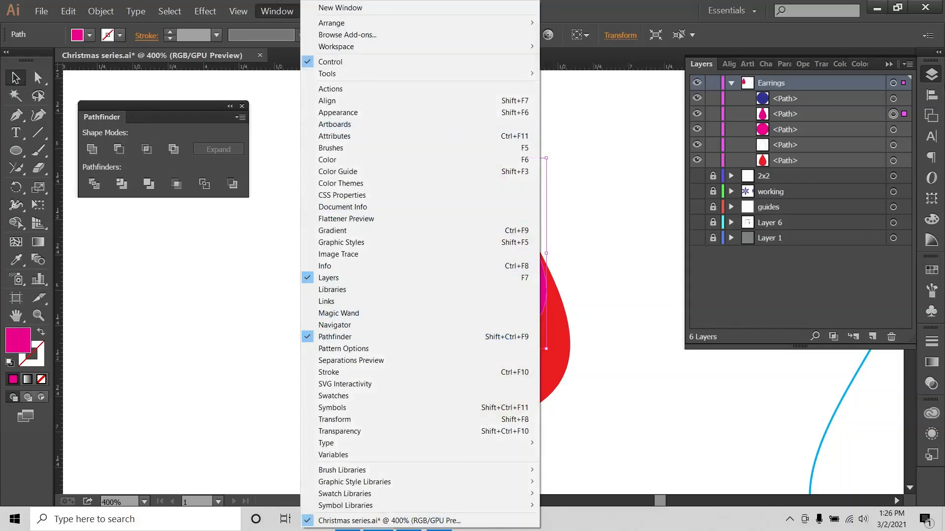
pyautogui.click(236, 81)
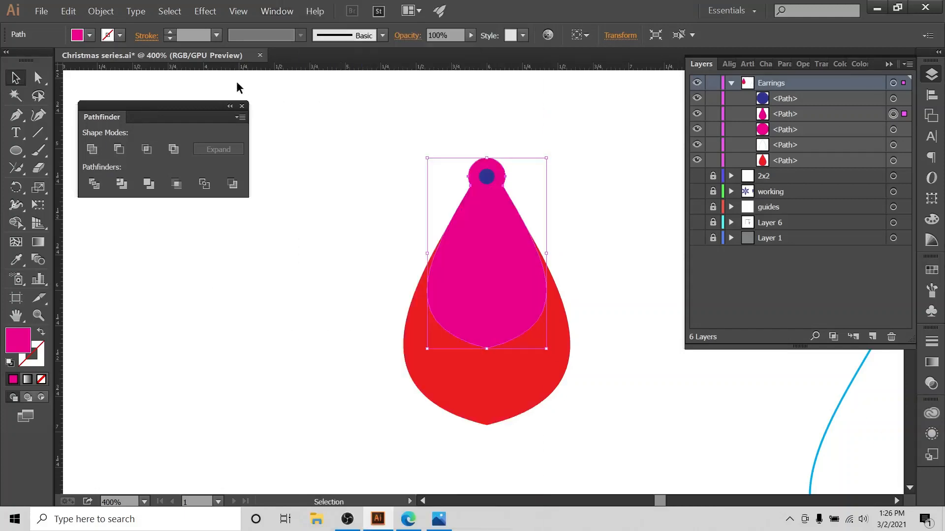
pyautogui.click(90, 96)
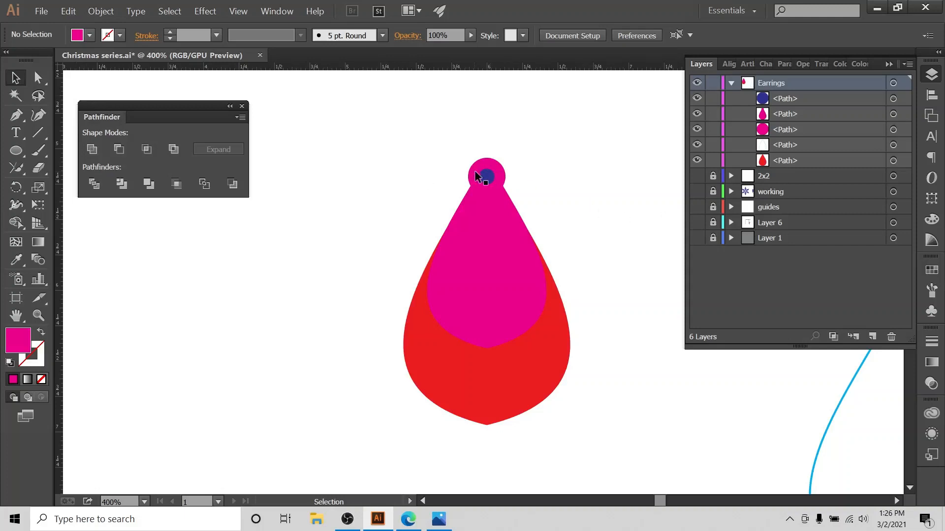
# Fill the united small teardrop with green and move it to the left, partly off the red teardrop.
pyautogui.click(491, 232)
pyautogui.click(90, 35)
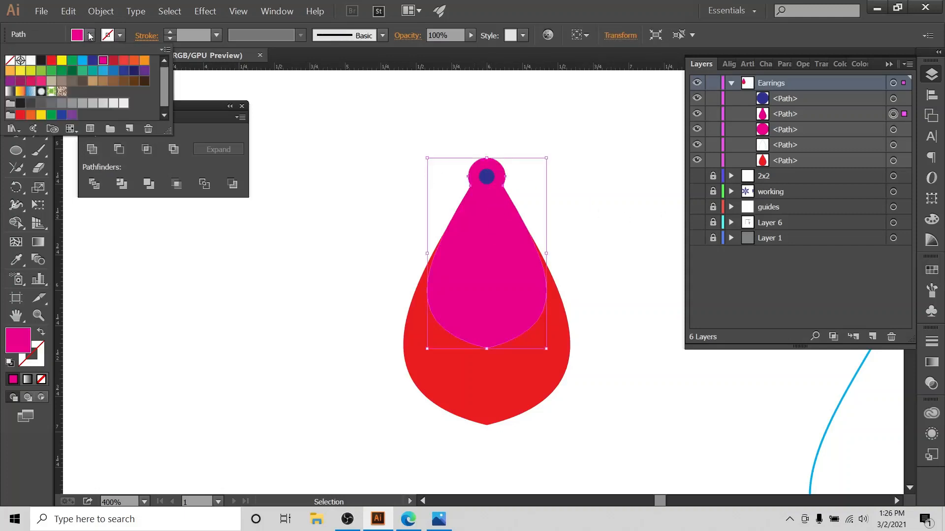
pyautogui.click(72, 60)
pyautogui.click(388, 163)
pyautogui.click(388, 162)
pyautogui.moveTo(484, 310); pyautogui.dragTo(400, 314)
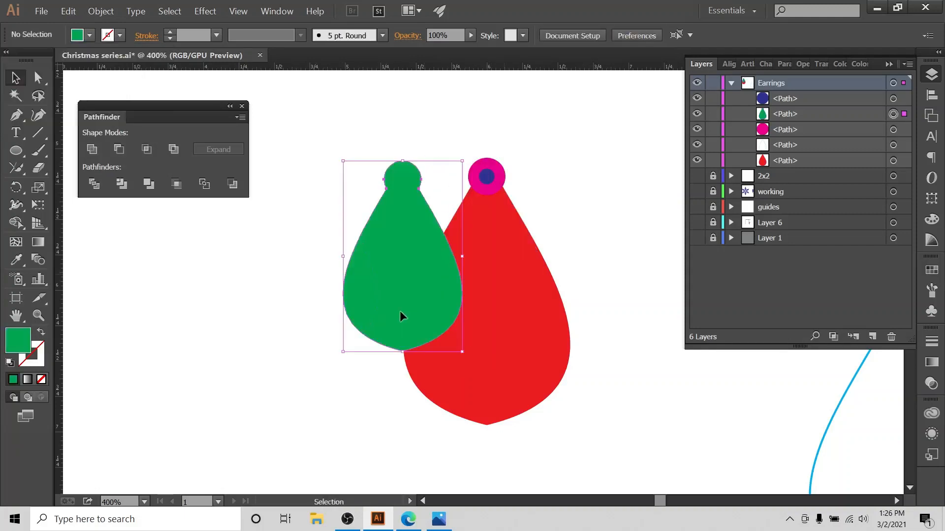
# Move the green teardrop clear of the red one to inspect the magenta circle underneath.
pyautogui.moveTo(400, 276); pyautogui.dragTo(260, 308)
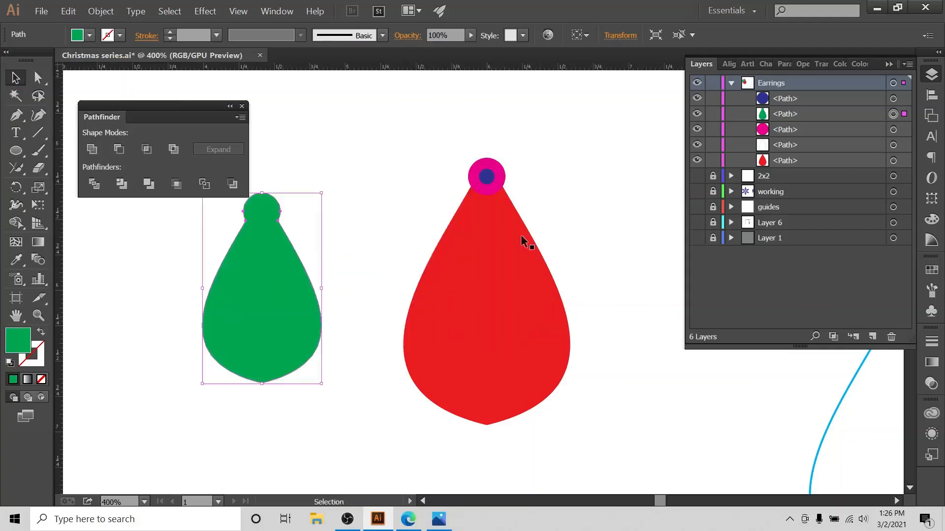
pyautogui.click(505, 180)
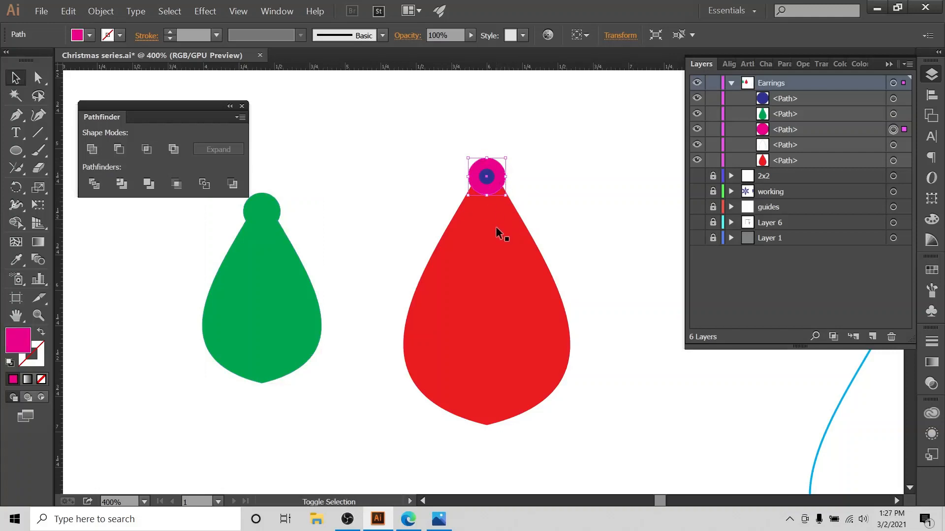
pyautogui.click(592, 184)
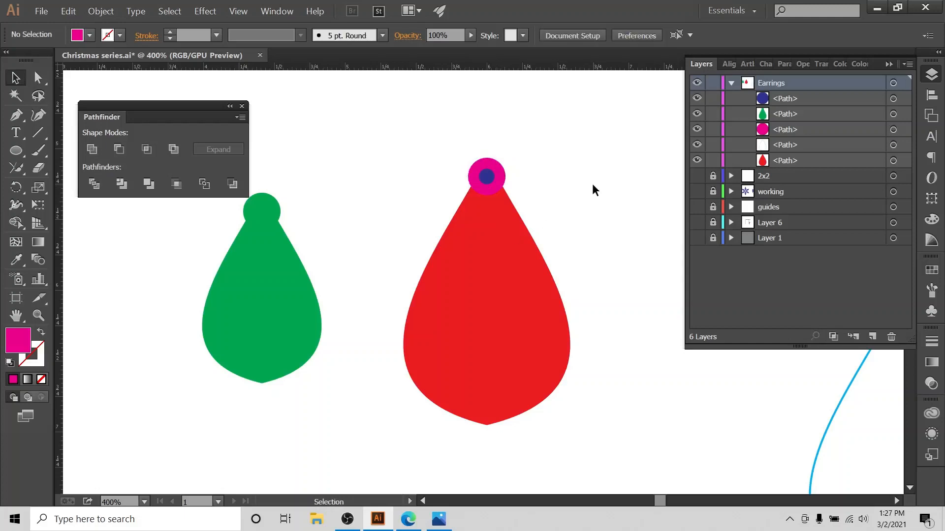
# Undo both leftward moves of the green teardrop.
pyautogui.hotkey('ctrl', 'z')
pyautogui.hotkey('ctrl', 'z')
pyautogui.click(583, 188)
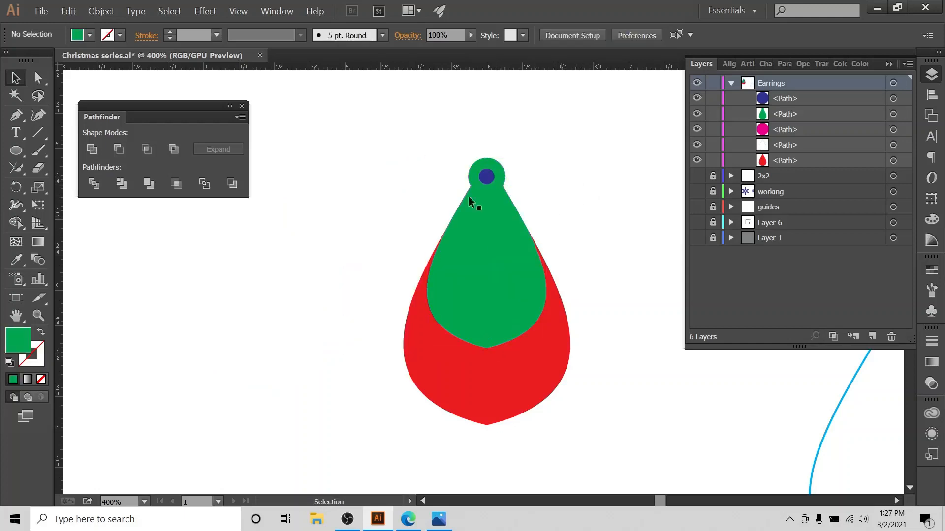
pyautogui.click(491, 203)
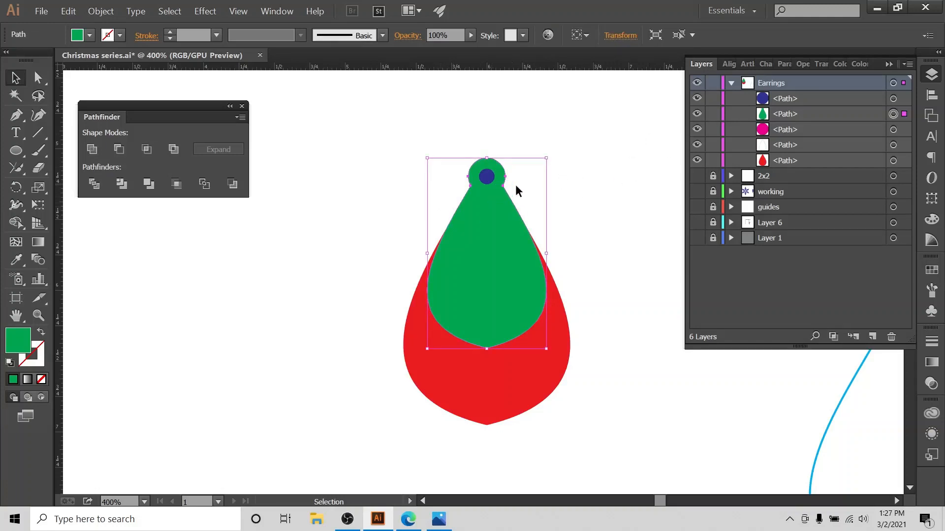
pyautogui.click(568, 186)
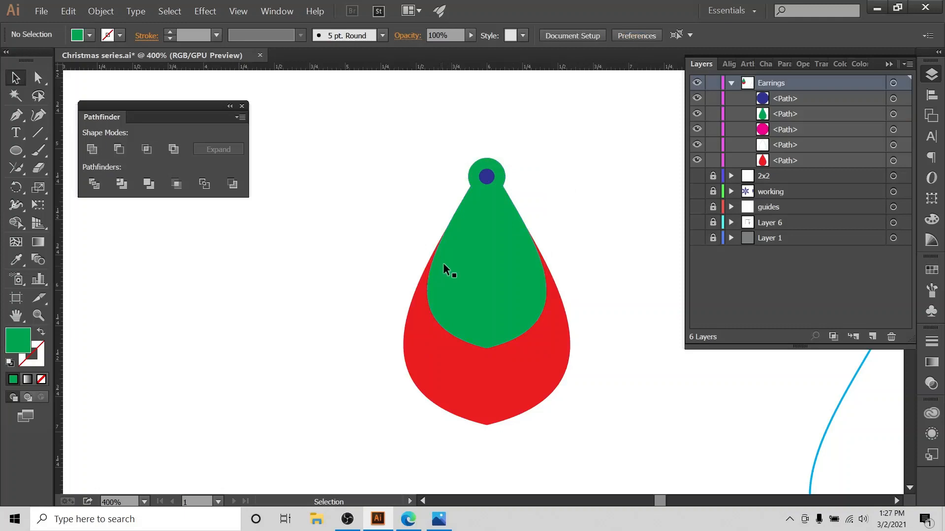
pyautogui.click(483, 239)
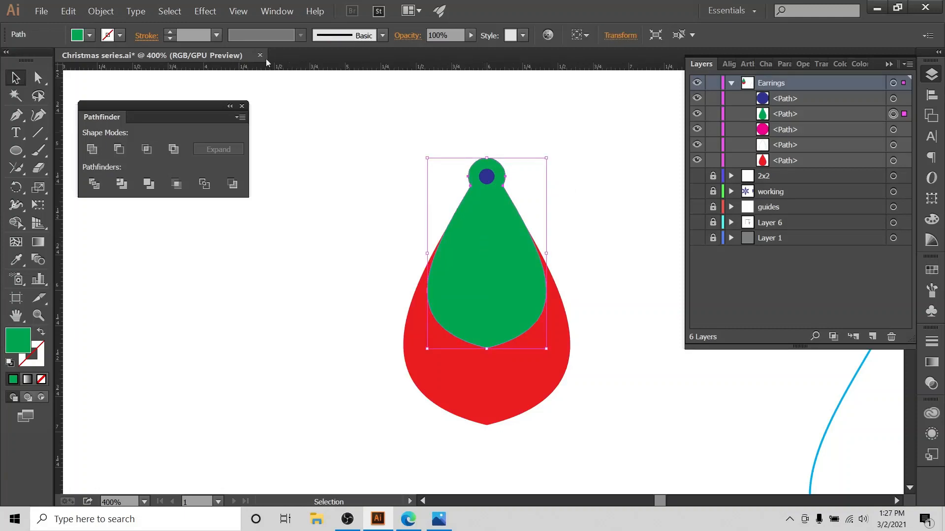
pyautogui.click(101, 11)
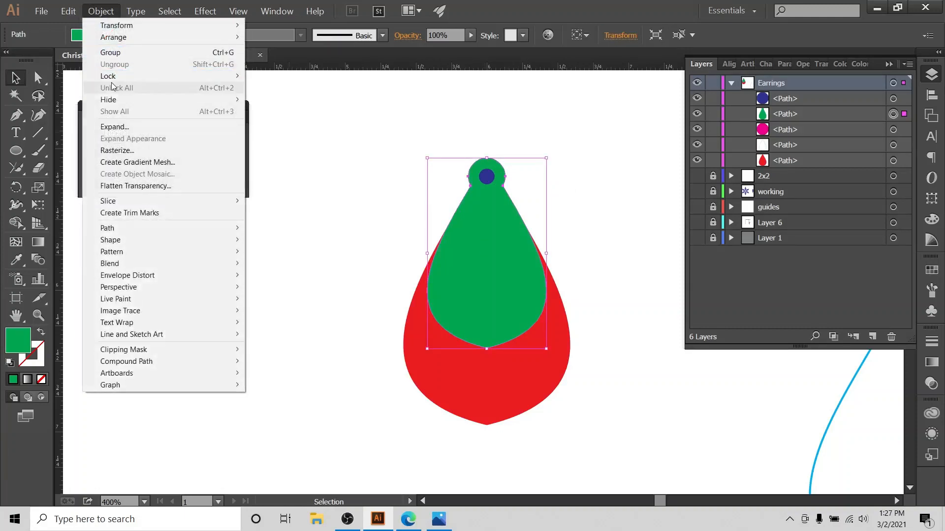
pyautogui.moveTo(114, 76)
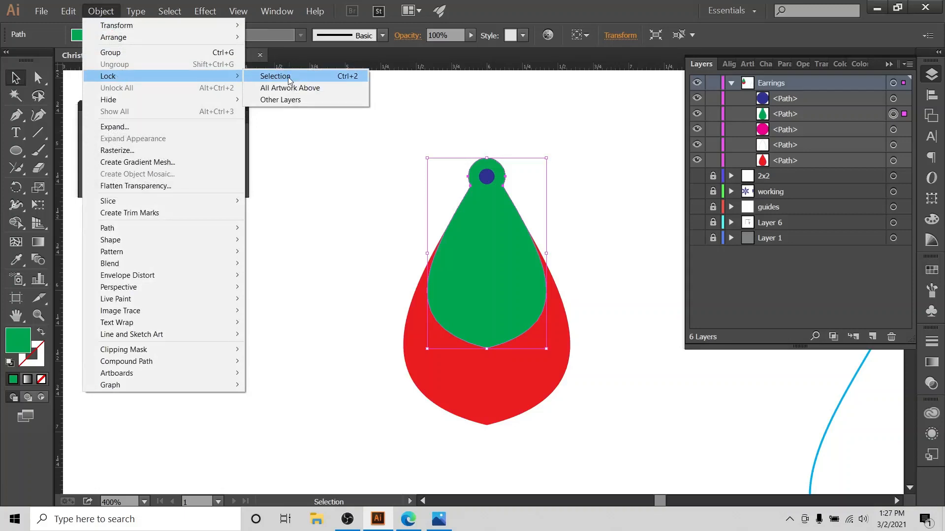
pyautogui.click(622, 120)
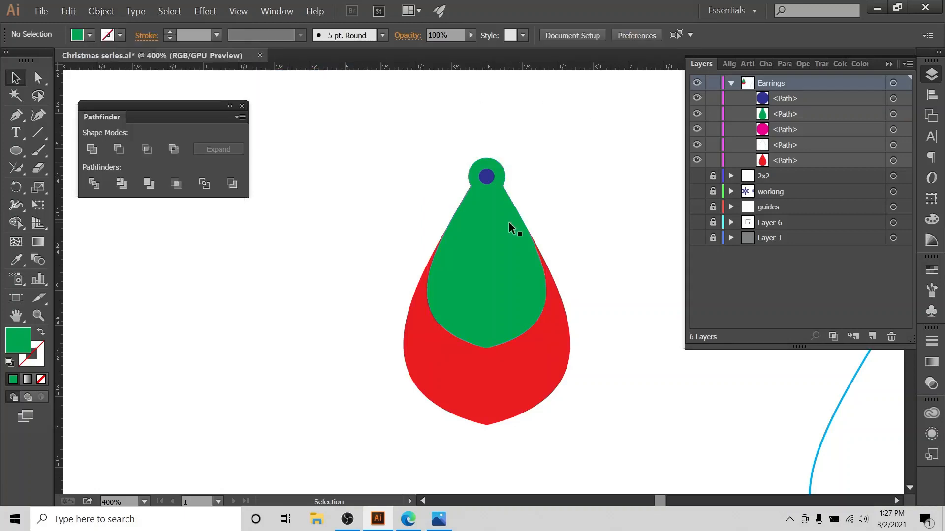
# Lock the green teardrop path in the Earrings layer and hide it.
pyautogui.click(509, 223)
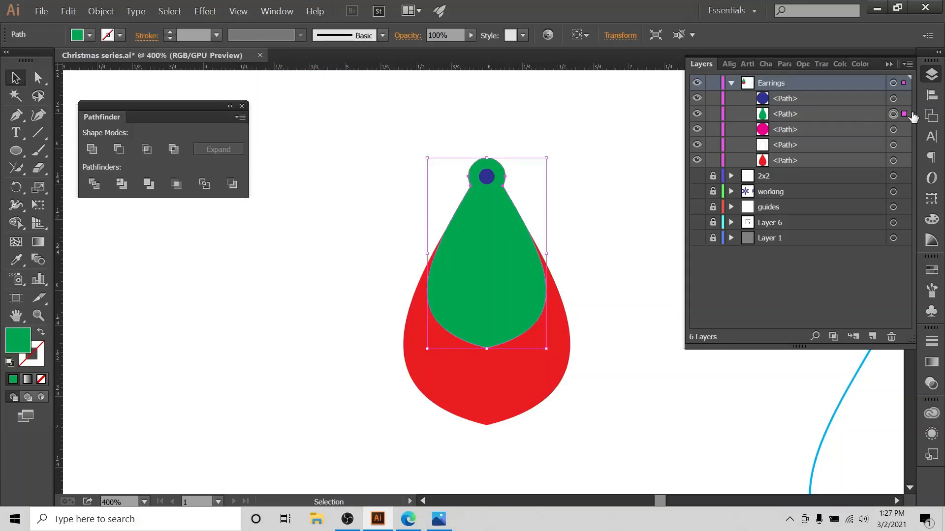
pyautogui.click(711, 114)
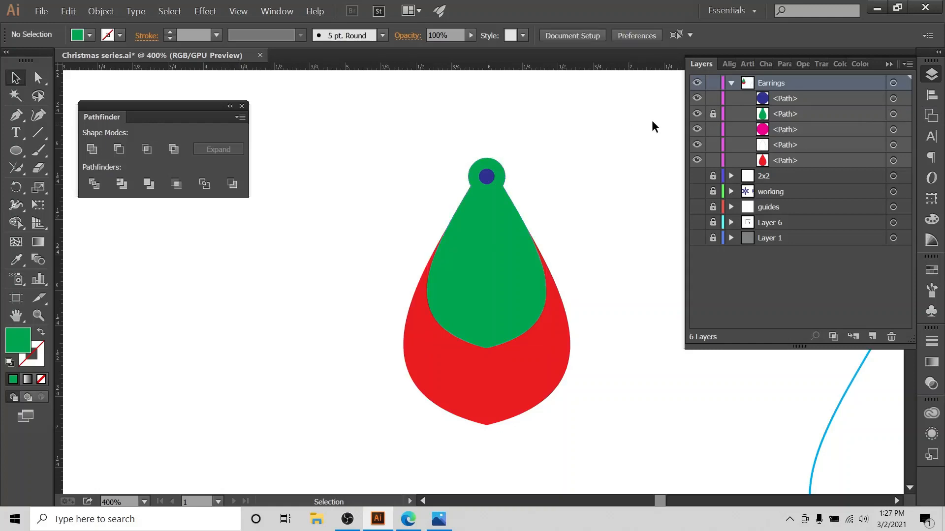
pyautogui.click(698, 114)
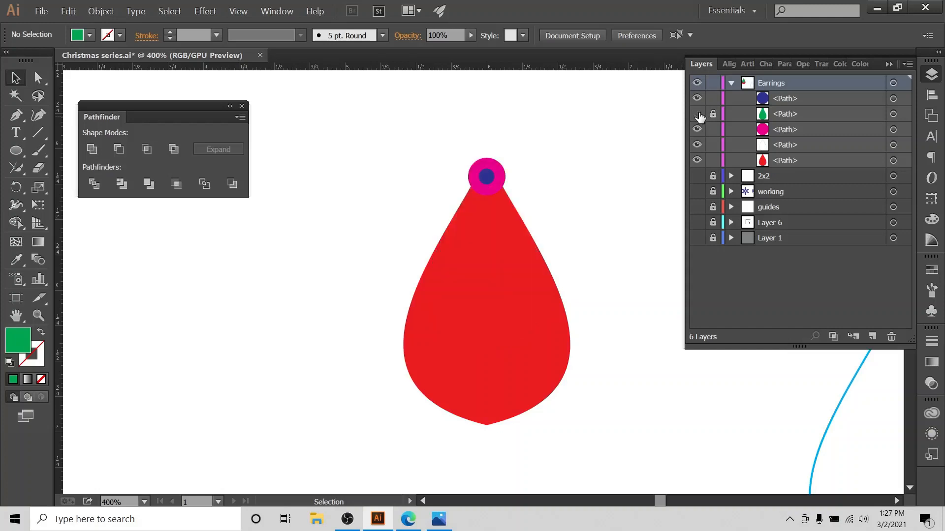
pyautogui.click(698, 115)
pyautogui.click(698, 114)
pyautogui.click(697, 114)
pyautogui.click(698, 115)
# Examine up close how the magenta circle overlaps the tip of the red teardrop.
pyautogui.click(502, 171)
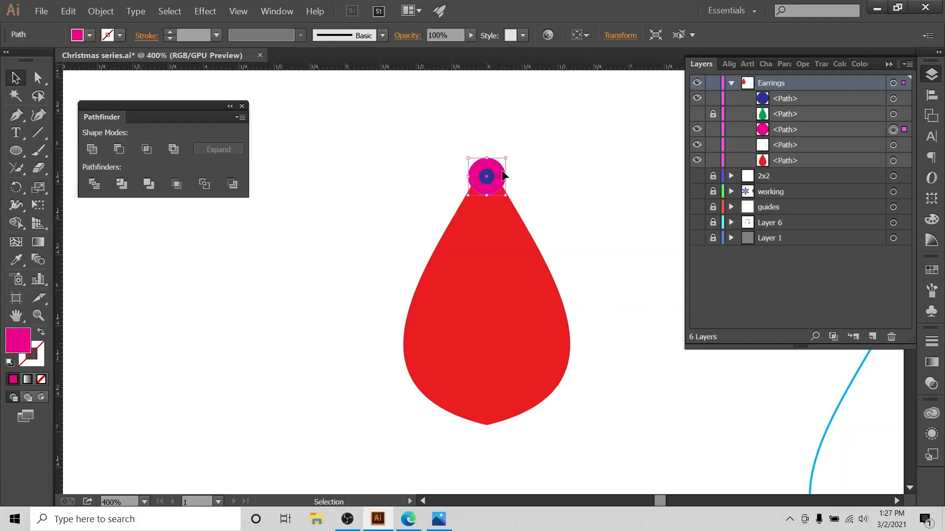
pyautogui.keyDown('shift'); pyautogui.click(498, 227); pyautogui.keyUp('shift')
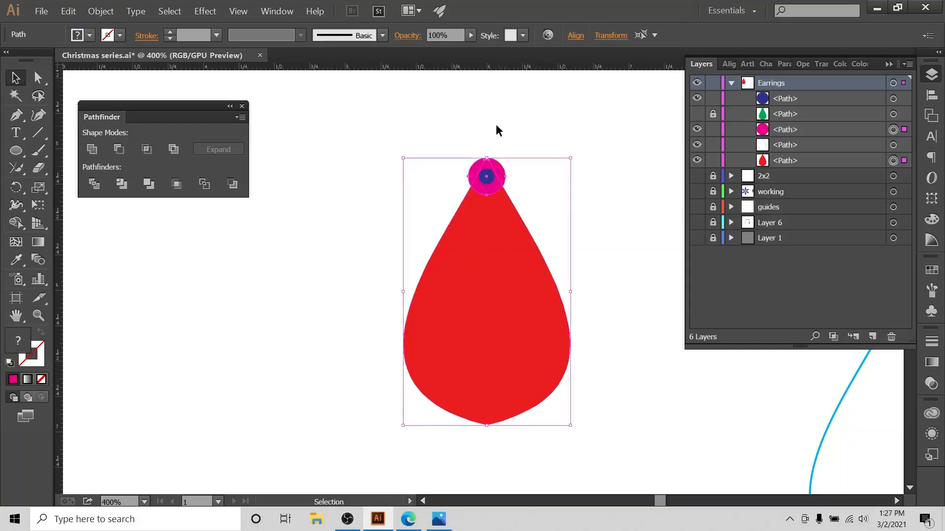
pyautogui.click(507, 144)
pyautogui.hotkey('ctrl', '=')
pyautogui.hotkey('ctrl', '=')
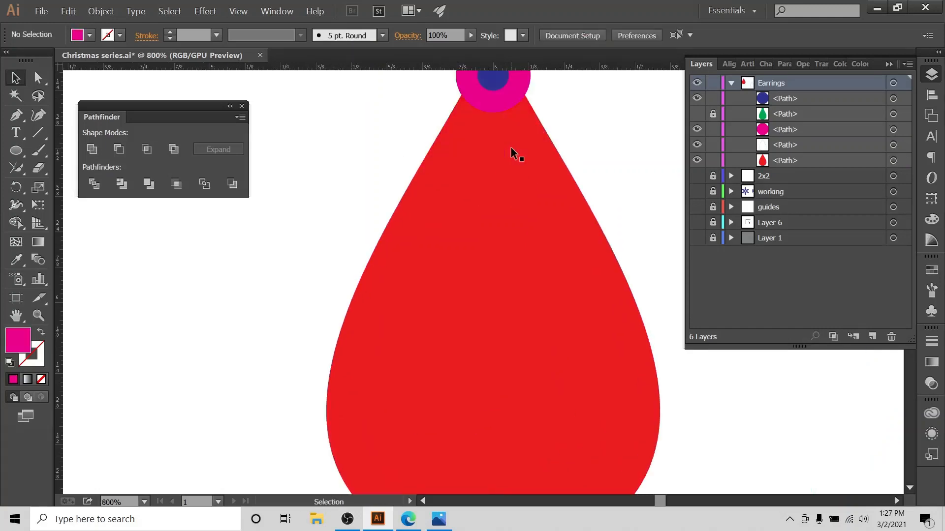
pyautogui.scroll(2, 522, 153)
pyautogui.scroll(2, 536, 161)
pyautogui.click(431, 396)
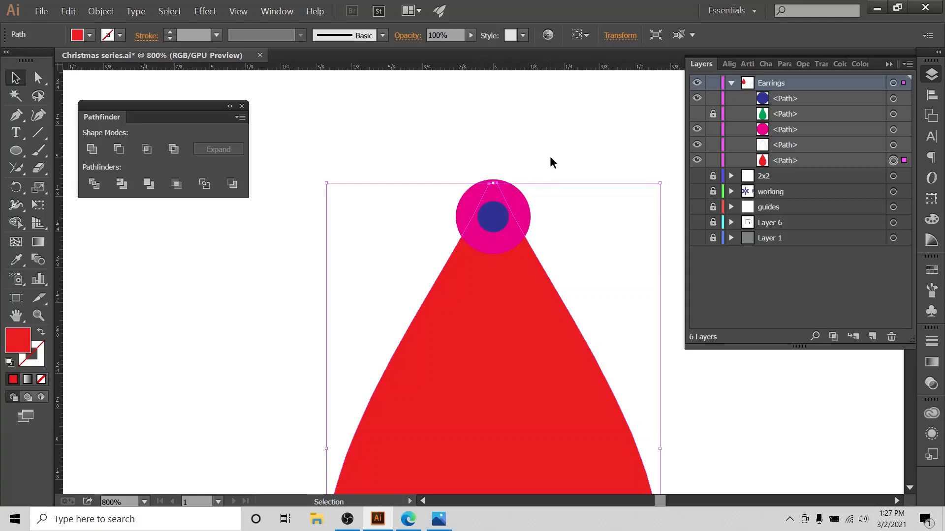
pyautogui.hotkey('ctrl', '-')
pyautogui.scroll(-4, 599, 184)
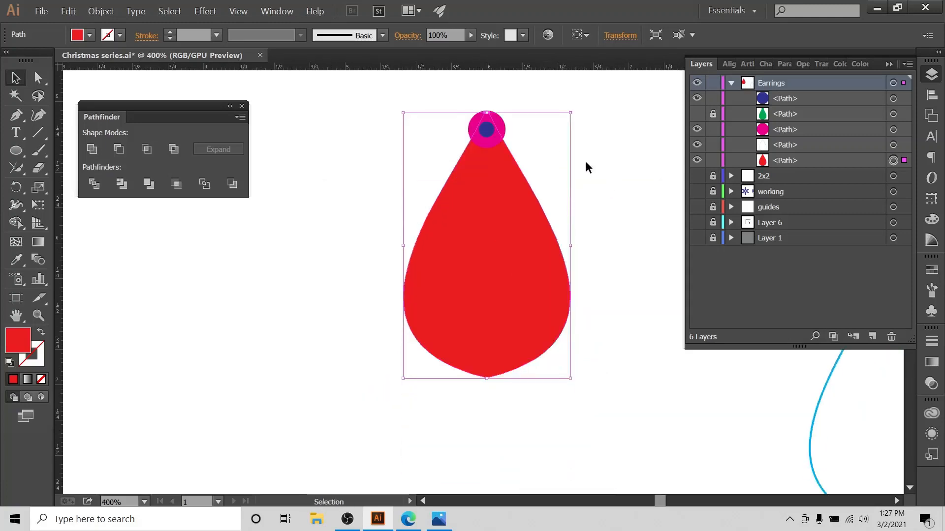
# Unite the magenta circle and the red teardrop into a single shape using Pathfinder.
pyautogui.click(504, 129)
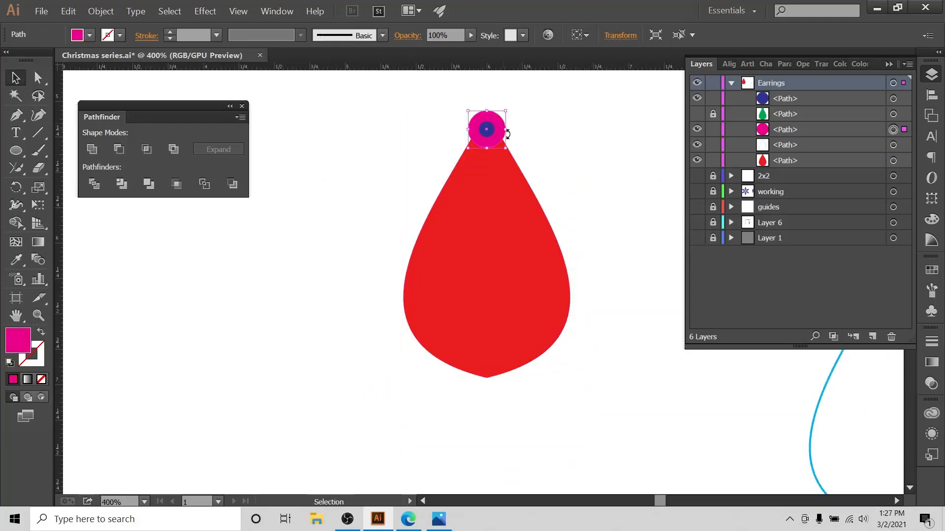
pyautogui.keyDown('shift'); pyautogui.click(500, 196); pyautogui.keyUp('shift')
pyautogui.click(97, 11)
pyautogui.click(115, 127)
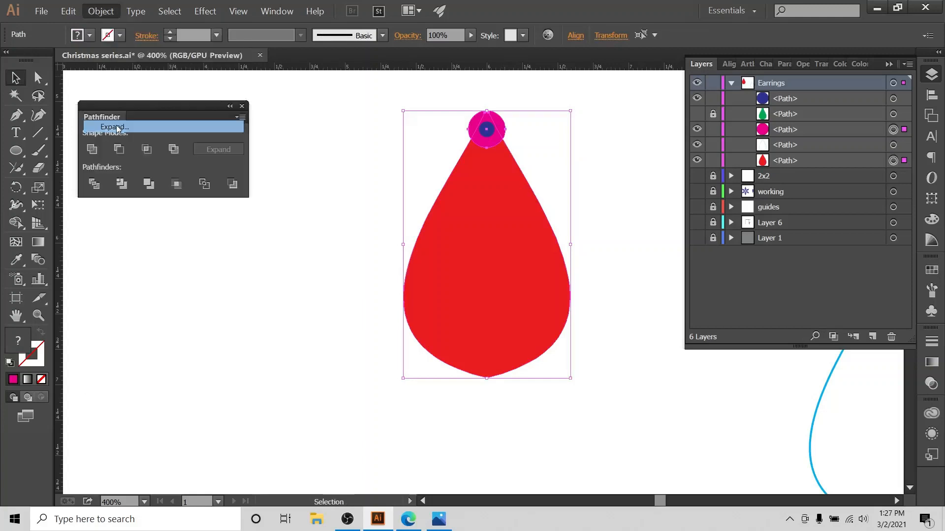
pyautogui.click(92, 149)
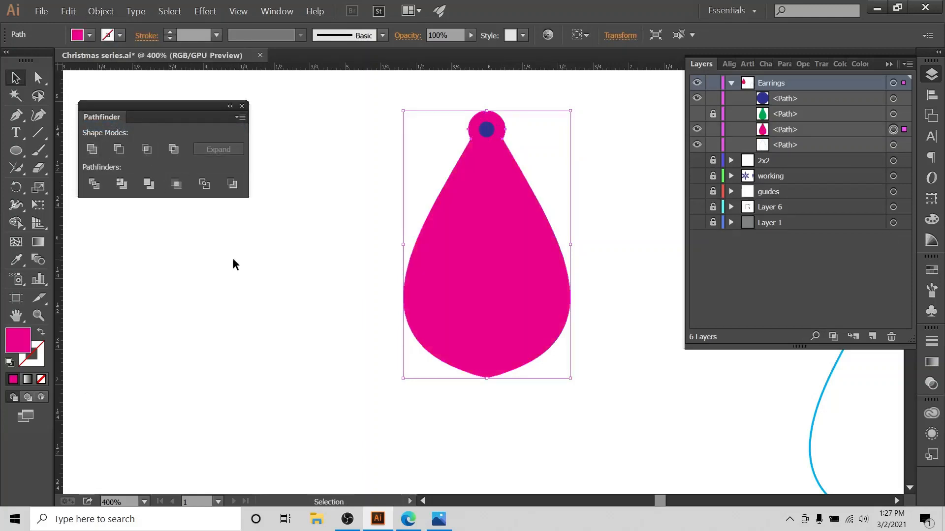
pyautogui.click(284, 302)
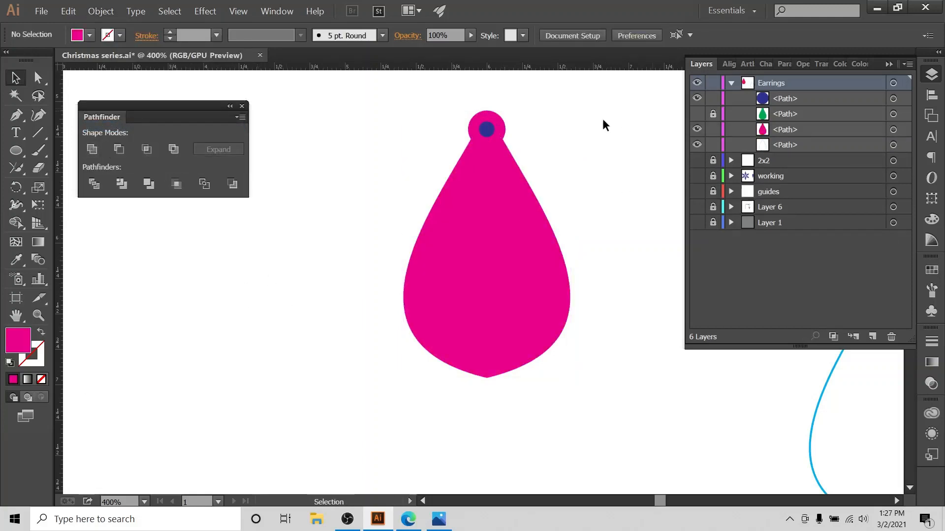
# Show and unlock the green teardrop, and cut both teardrops with the small blue circle using Divide Objects Below.
pyautogui.click(697, 114)
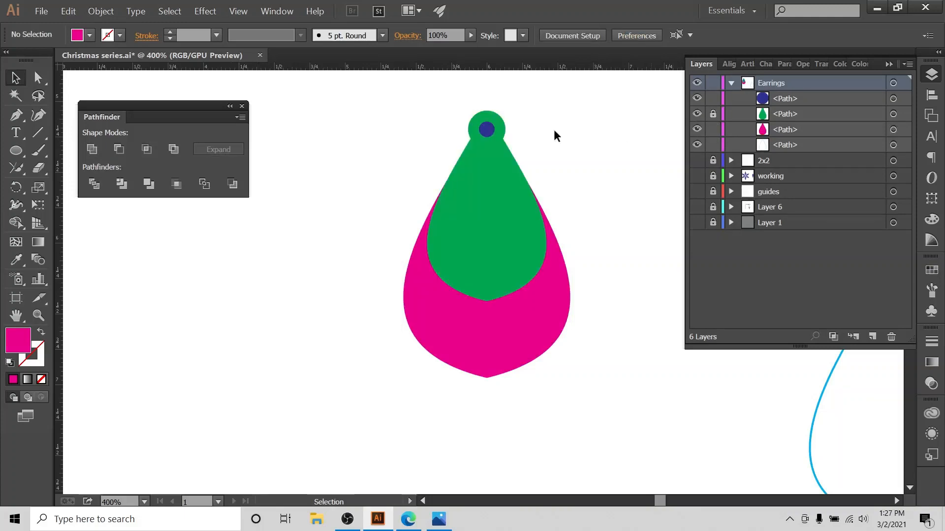
pyautogui.click(713, 113)
pyautogui.click(792, 100)
pyautogui.click(893, 98)
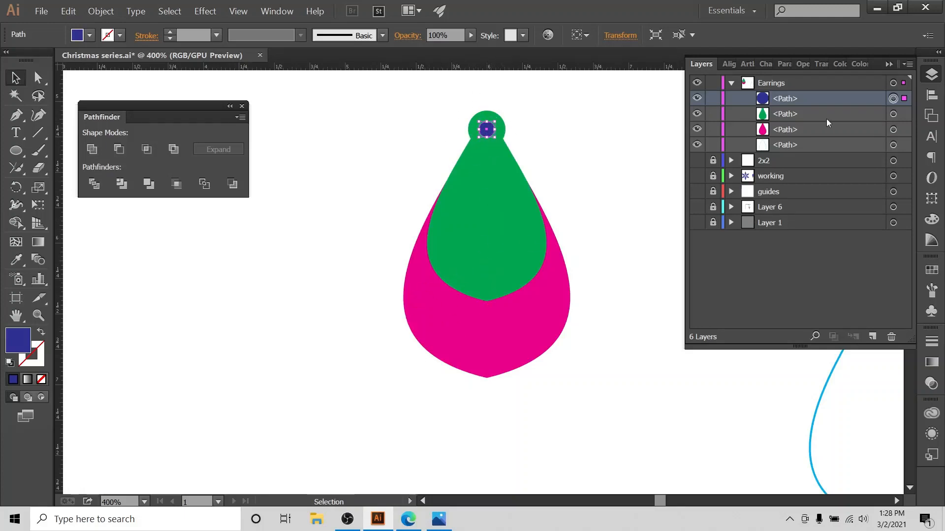
pyautogui.click(557, 132)
pyautogui.click(490, 128)
pyautogui.click(108, 13)
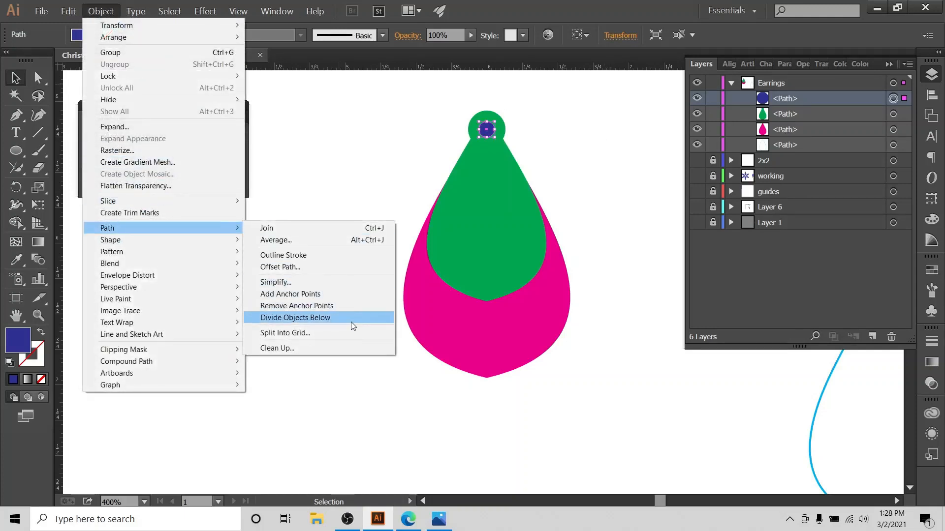
pyautogui.click(351, 323)
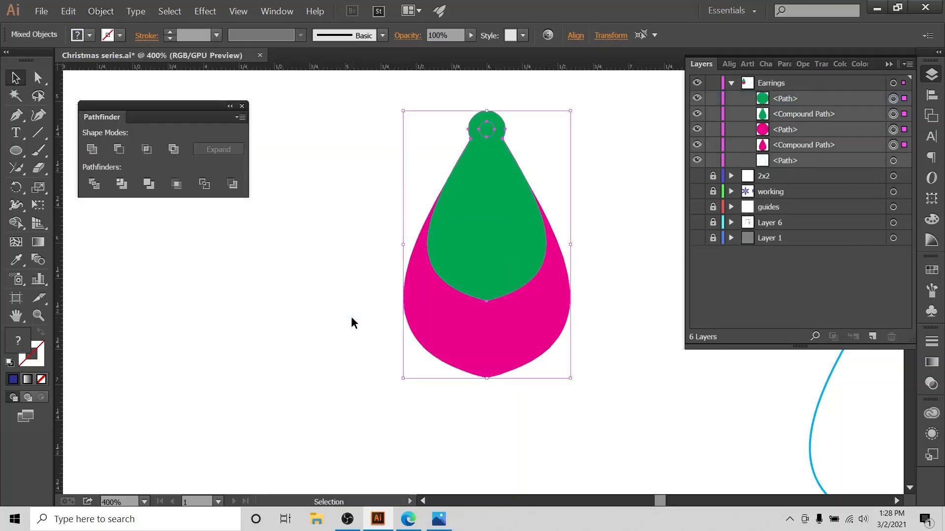
pyautogui.click(635, 84)
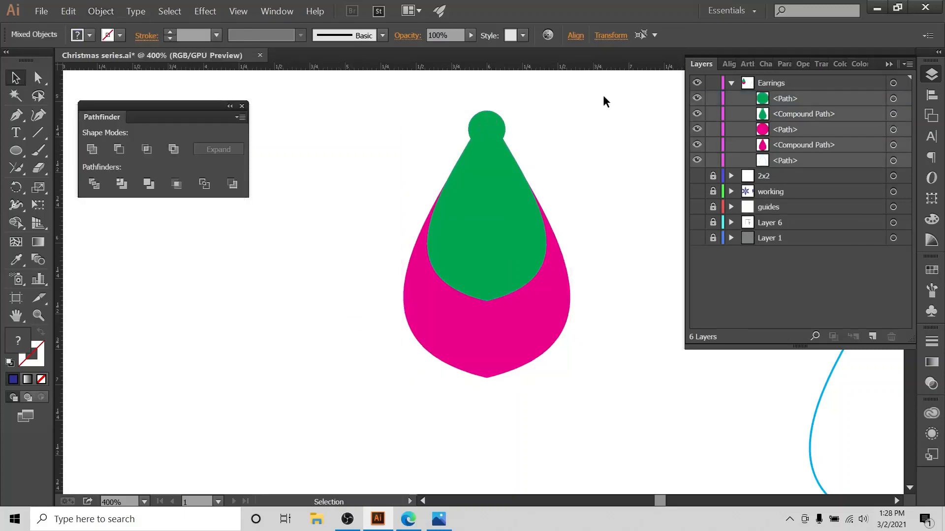
# Delete the green and magenta discs cut from the hanging loops, moving the green teardrop aside to the left.
pyautogui.click(484, 130)
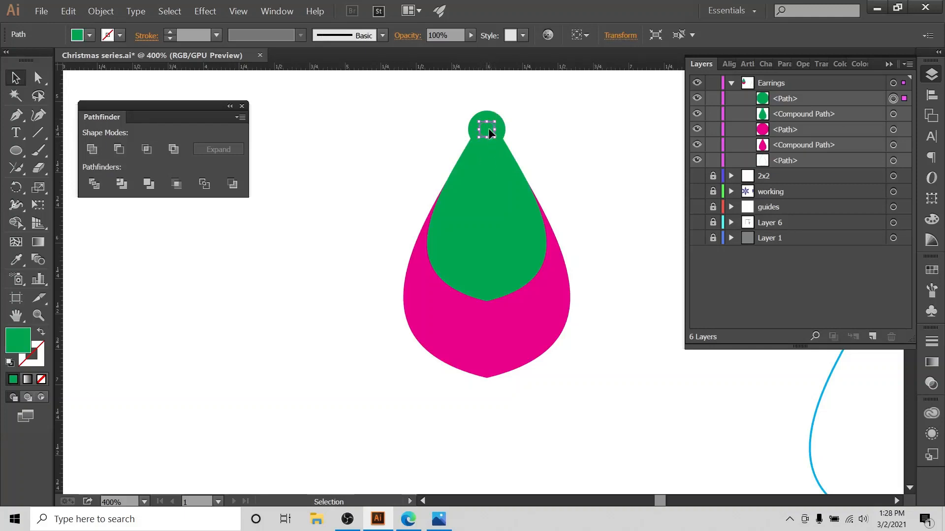
pyautogui.press('Delete')
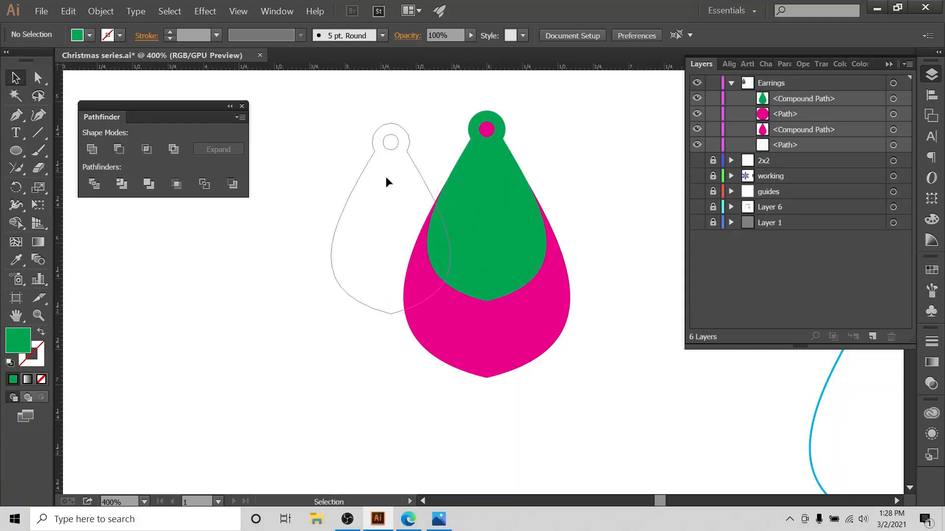
pyautogui.moveTo(385, 178); pyautogui.dragTo(386, 178)
pyautogui.click(487, 128)
pyautogui.press('Delete')
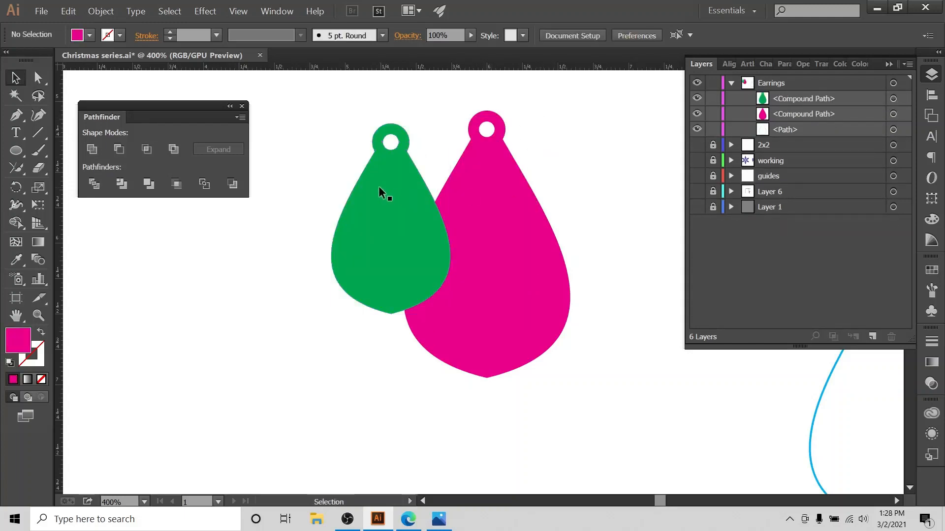
# Move the green teardrop back over the magenta one and align both by their top edges and horizontal centers.
pyautogui.moveTo(379, 186); pyautogui.dragTo(476, 173)
pyautogui.moveTo(586, 106); pyautogui.dragTo(519, 180)
pyautogui.click(931, 95)
pyautogui.click(888, 175)
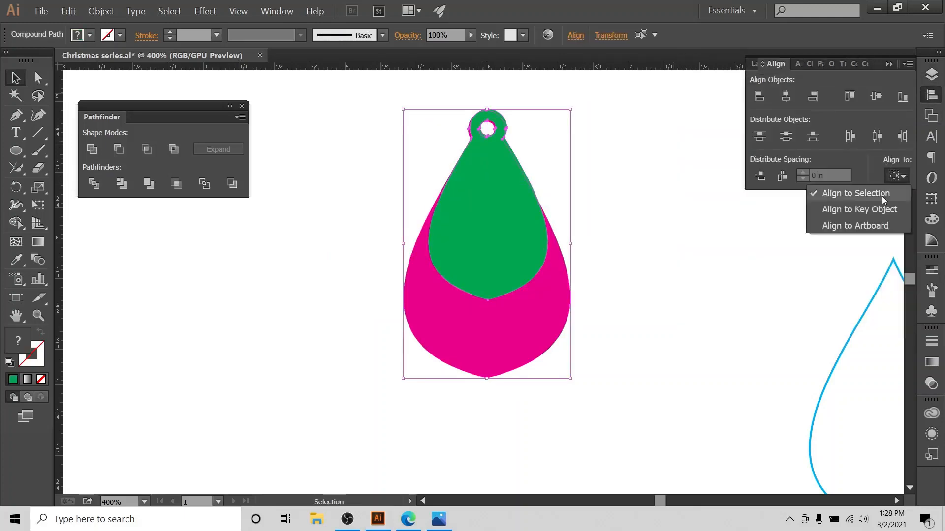
pyautogui.click(850, 98)
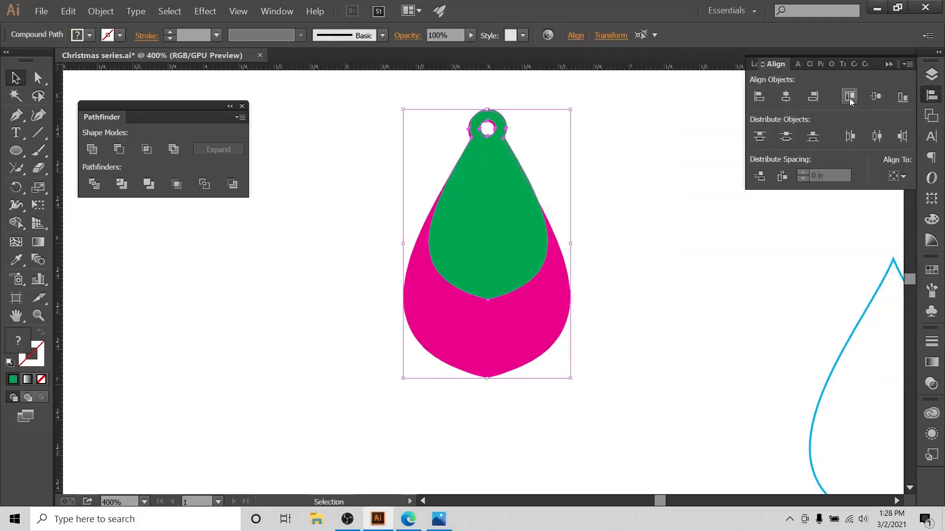
pyautogui.click(785, 96)
pyautogui.click(590, 107)
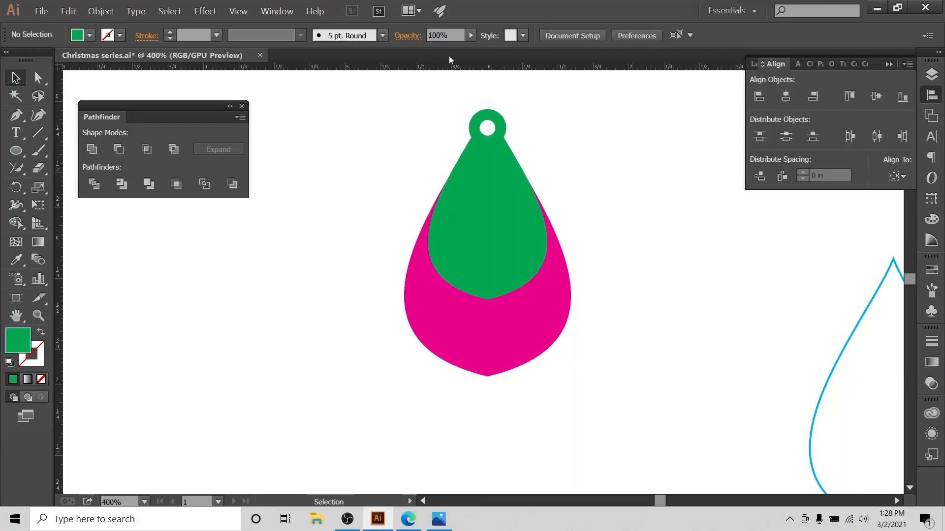
# Switch to Photos and browse to the reference image of the red snowflake pendant on a necklace.
pyautogui.click(378, 524)
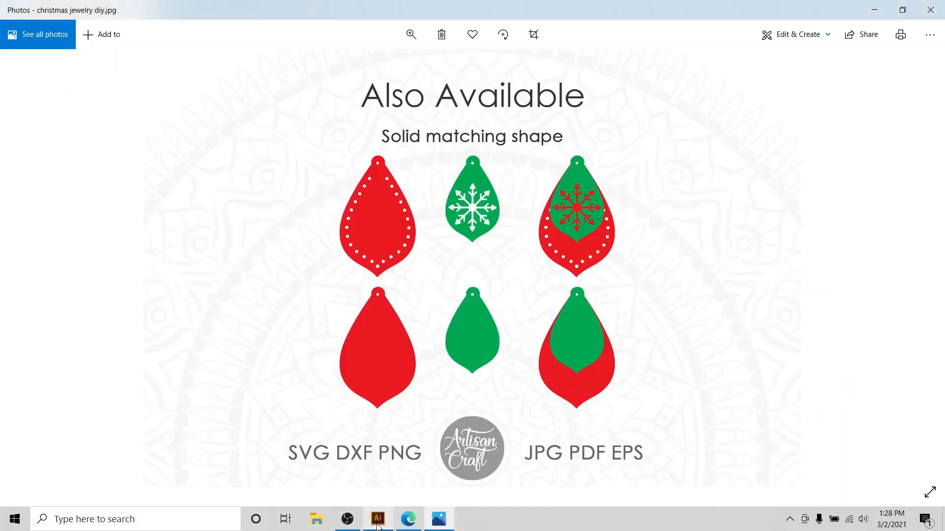
pyautogui.click(917, 275)
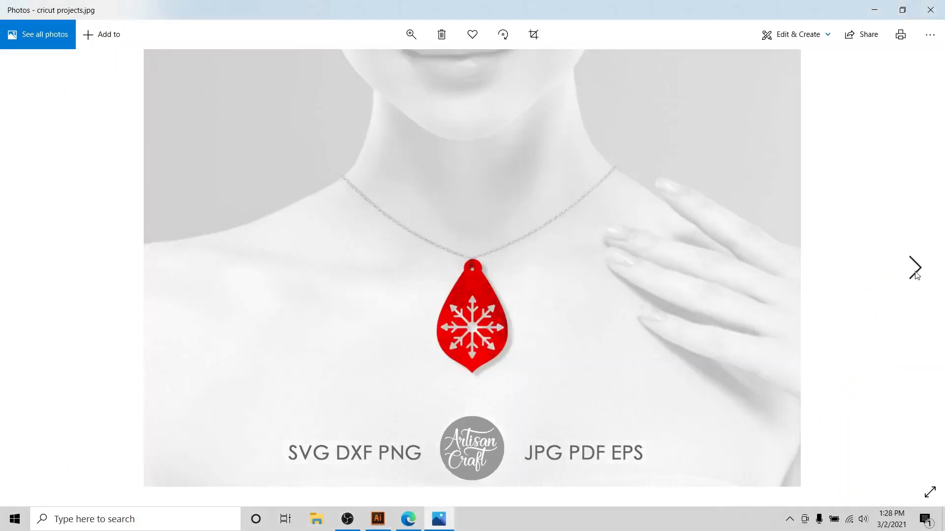
# Browse to the reference image of the stacked green and red snowflake teardrop earring, and switch back to Illustrator.
pyautogui.click(916, 271)
pyautogui.click(916, 273)
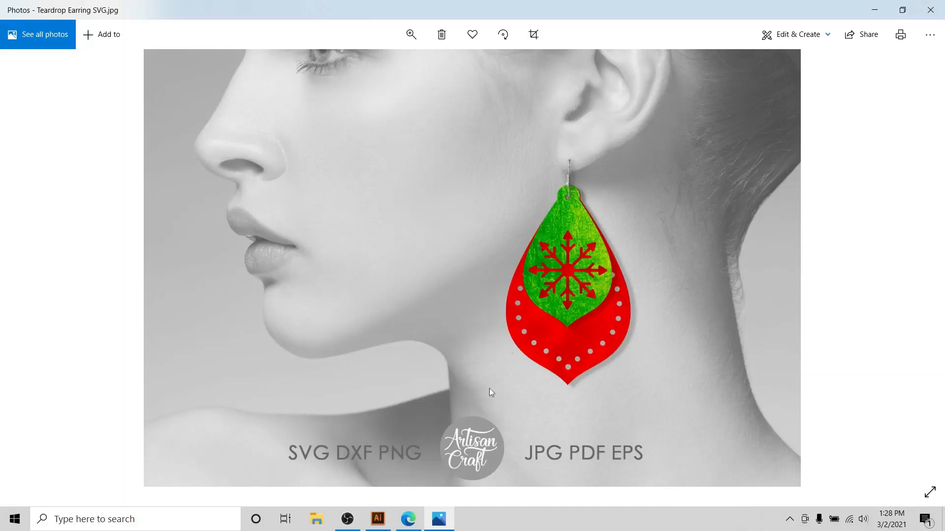
pyautogui.click(379, 521)
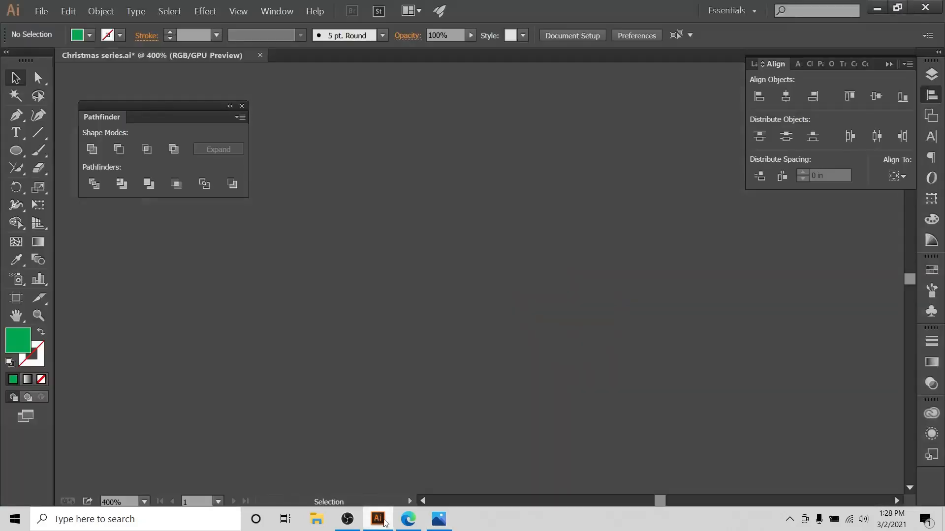
pyautogui.scroll(2, 566, 222)
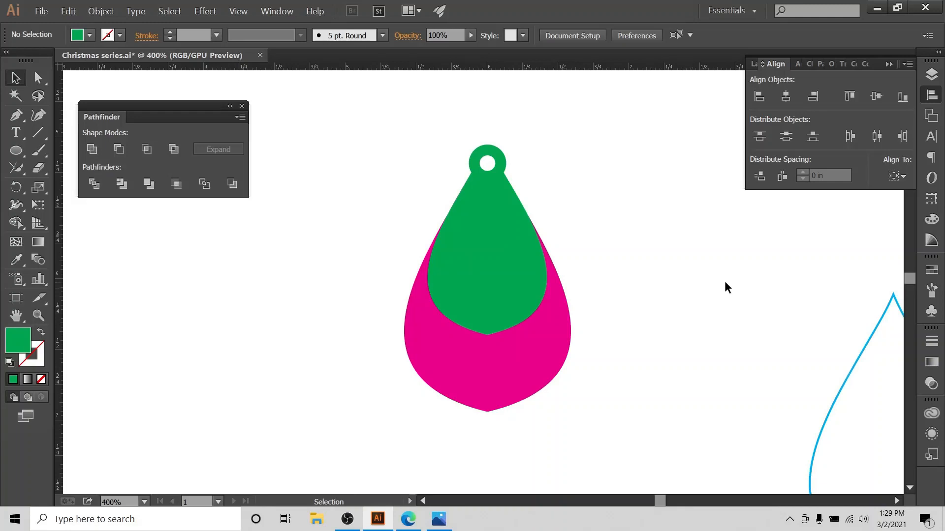
# Hide the Earrings layer and show Layer 6 to view the whole three-part tutorial overview.
pyautogui.click(932, 74)
pyautogui.click(731, 83)
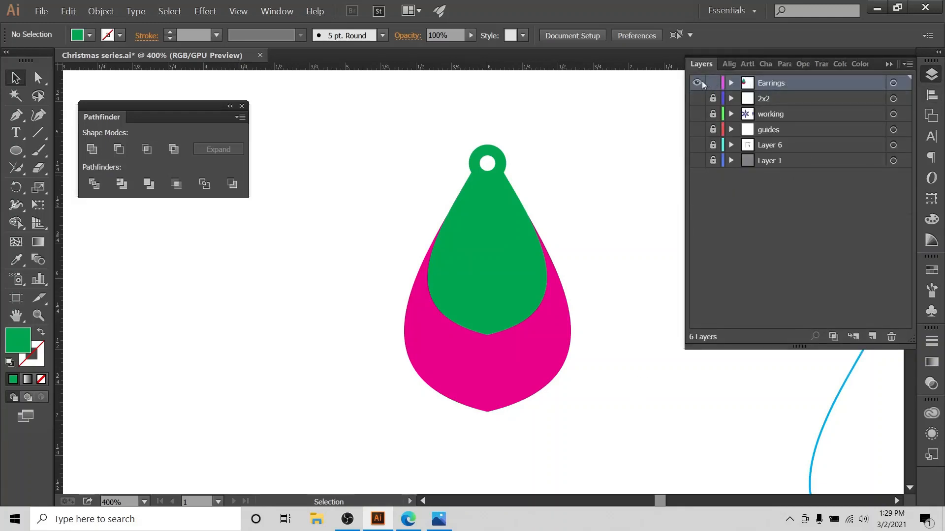
pyautogui.click(697, 83)
pyautogui.click(696, 145)
pyautogui.hotkey('ctrl', '-')
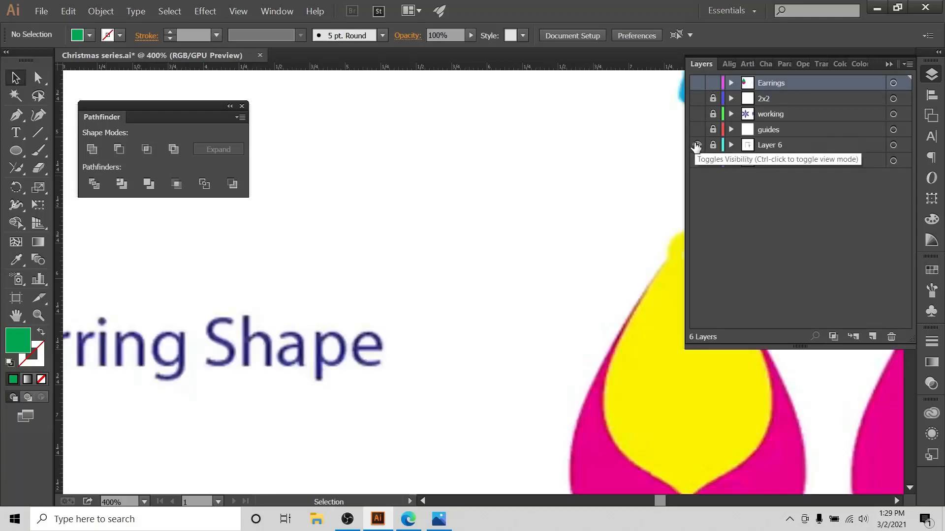
pyautogui.hotkey('ctrl', '-')
pyautogui.hotkey('ctrl', '-')
pyautogui.hotkey('ctrl', '-')
pyautogui.hotkey('ctrl', '-')
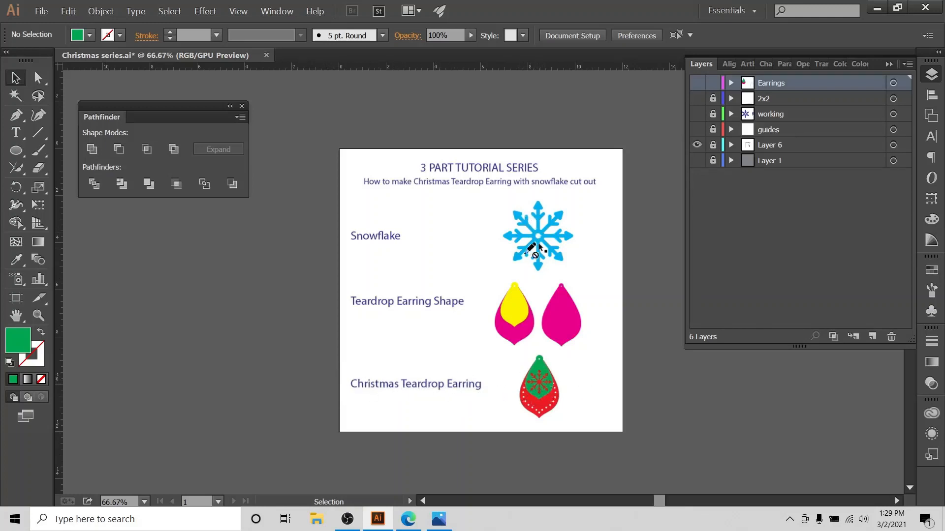
# Hide Layer 6, check the snowflake on the working layer, and return to showing only the Earrings layer.
pyautogui.click(697, 145)
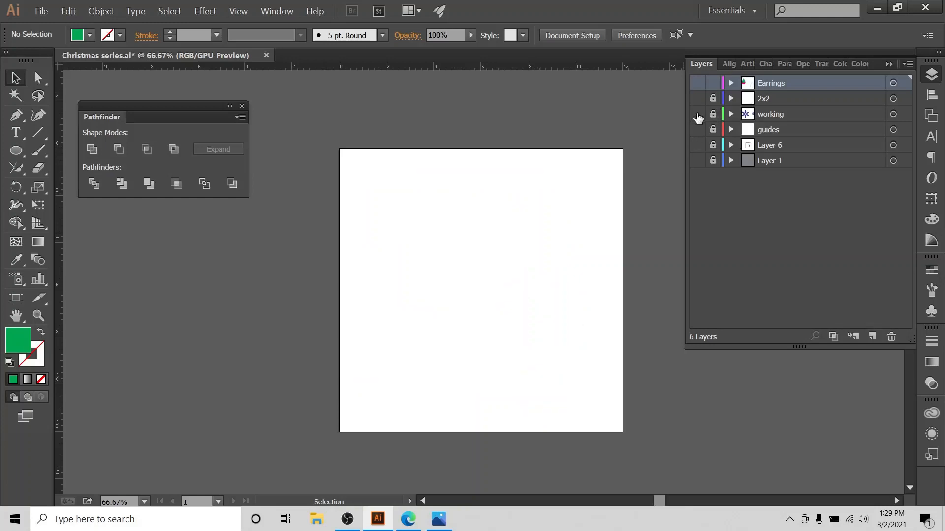
pyautogui.click(697, 114)
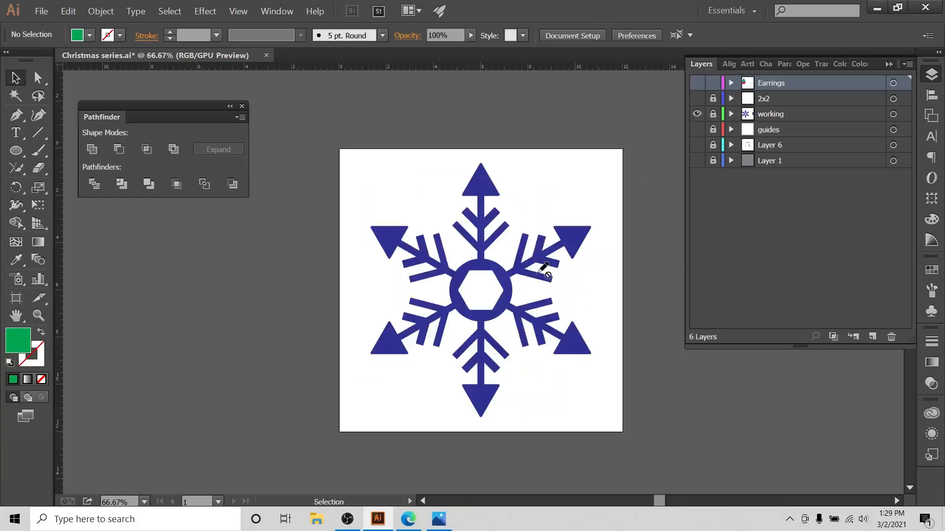
pyautogui.click(697, 113)
pyautogui.click(698, 84)
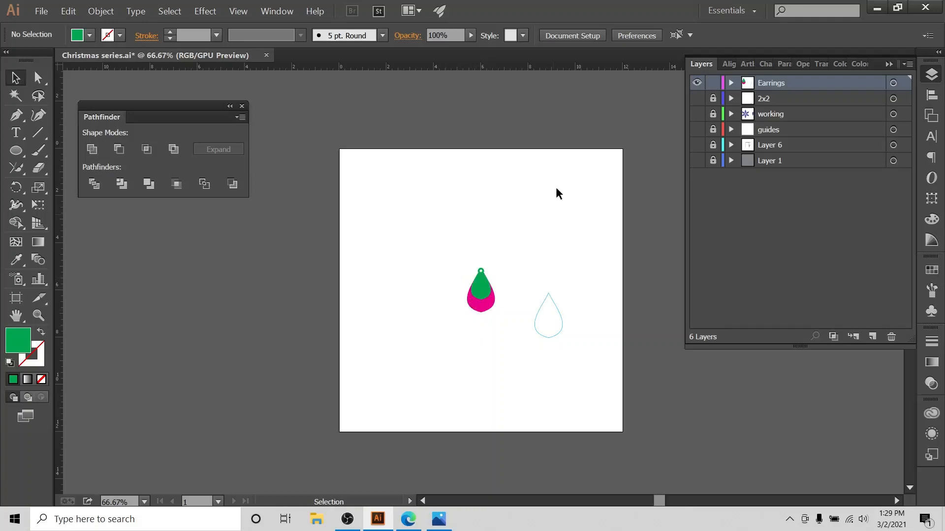
# Hide the Earrings layer and show Layer 6 again to examine the tutorial overview at 100% zoom.
pyautogui.click(695, 85)
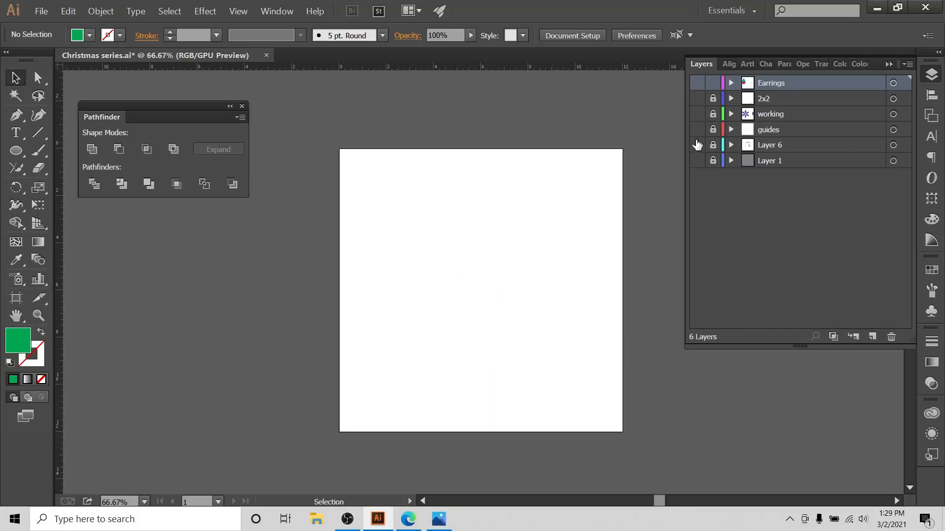
pyautogui.click(697, 145)
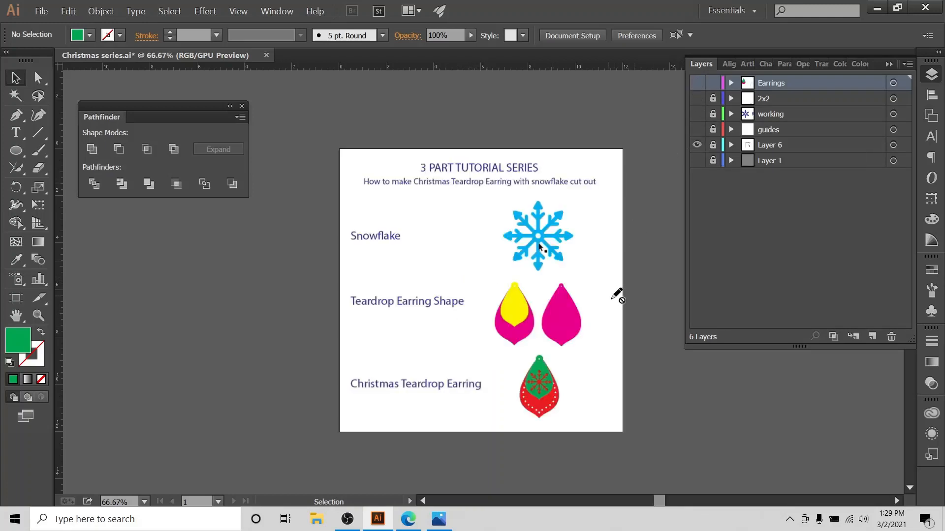
pyautogui.hotkey('ctrl', '1')
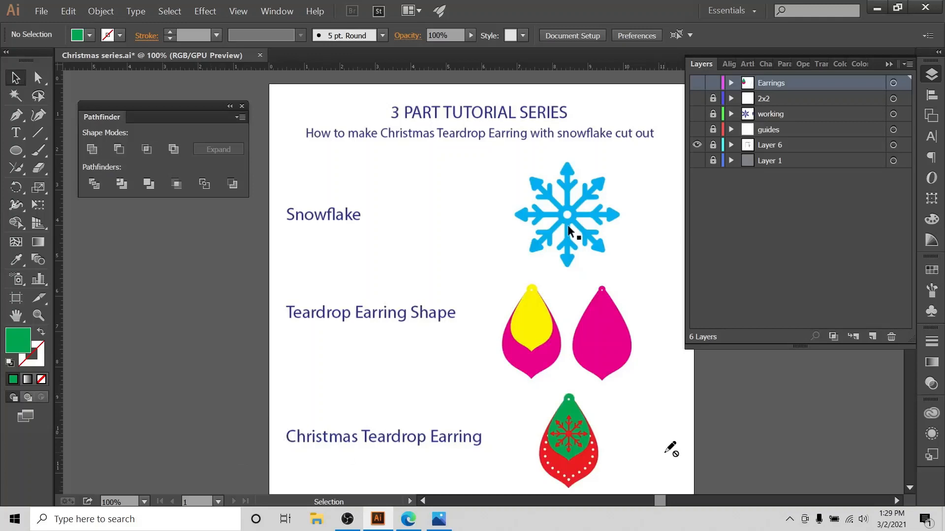
pyautogui.scroll(-1, 659, 429)
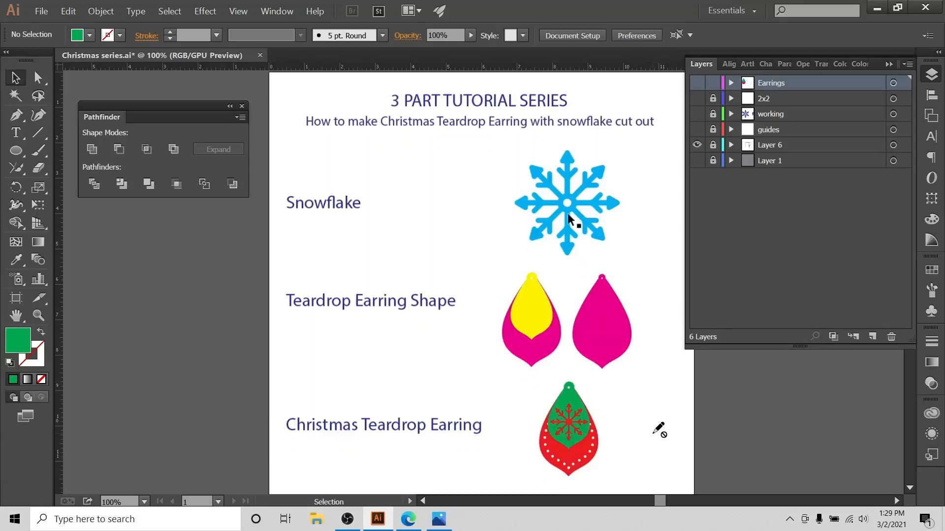